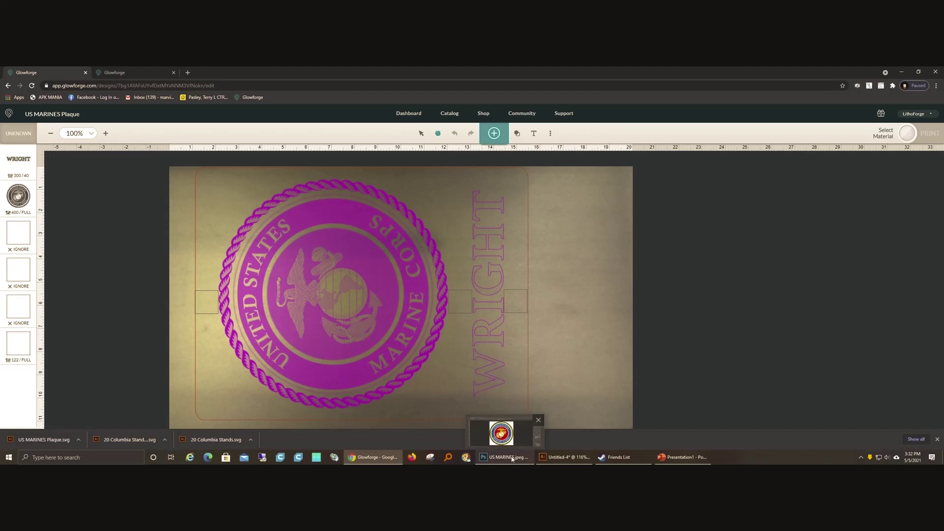
Step: Switch to Photoshop and select the emblem's white corner background and white rings with the Magic Wand
left_click(511, 458)
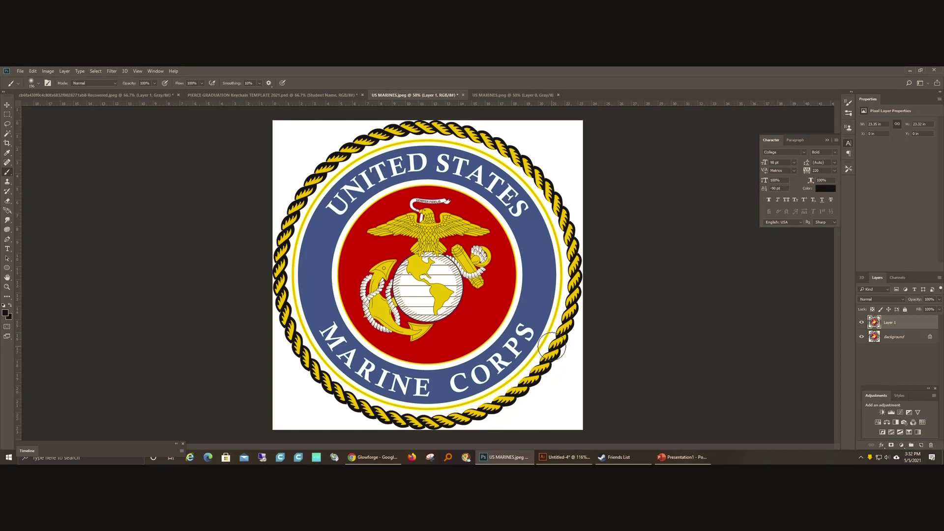
left_click(7, 135)
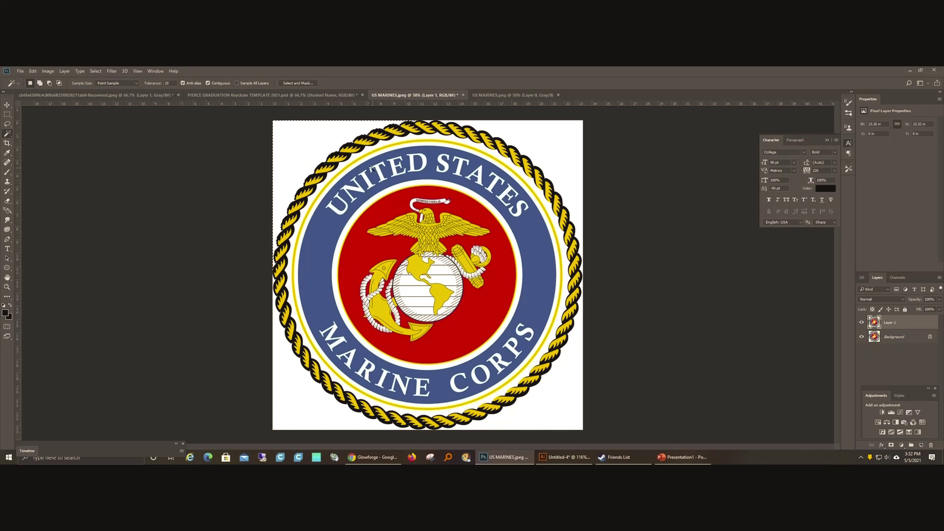
left_click(334, 180)
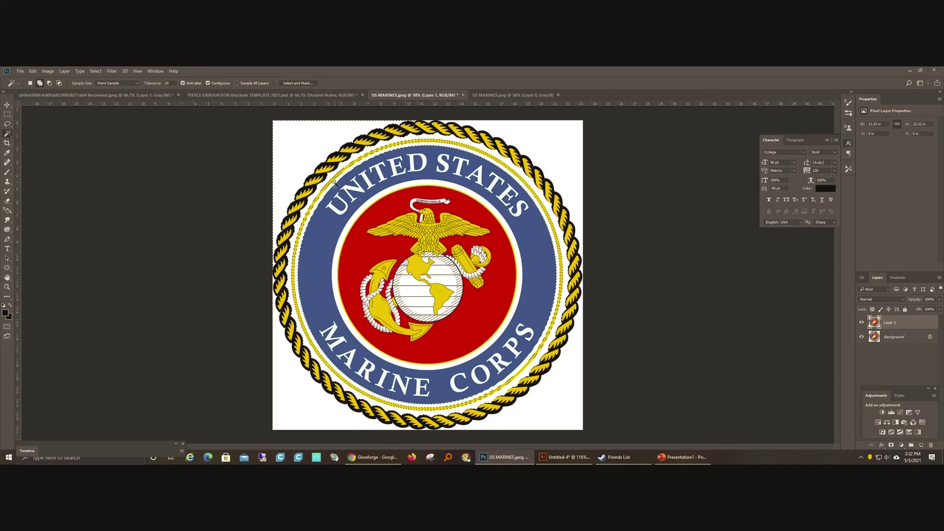
left_click(358, 218)
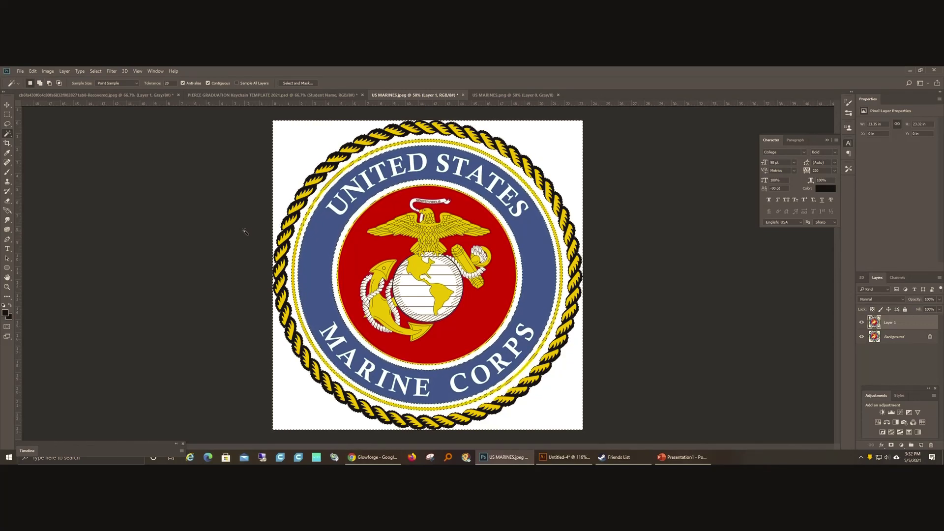
Step: Invert the selection and copy the selected emblem artwork onto a new layer
left_click(95, 71)
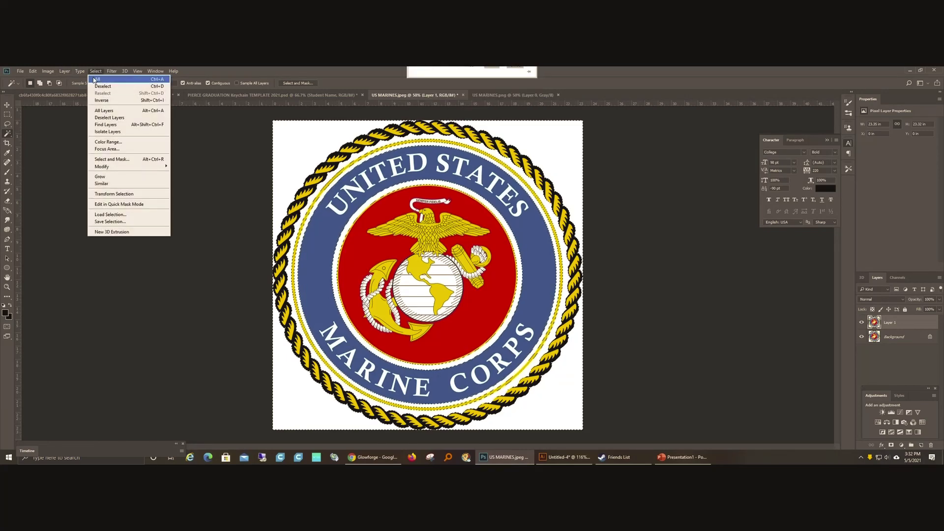
left_click(99, 101)
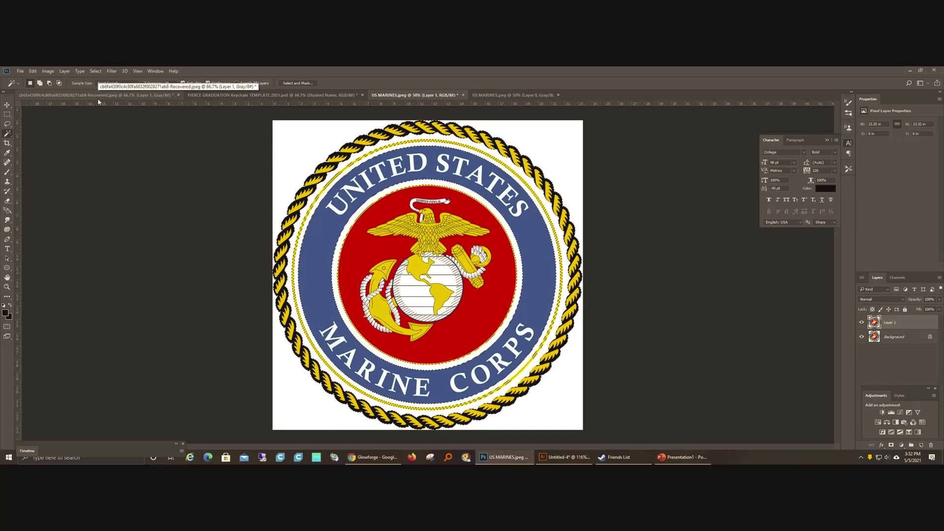
left_click(32, 71)
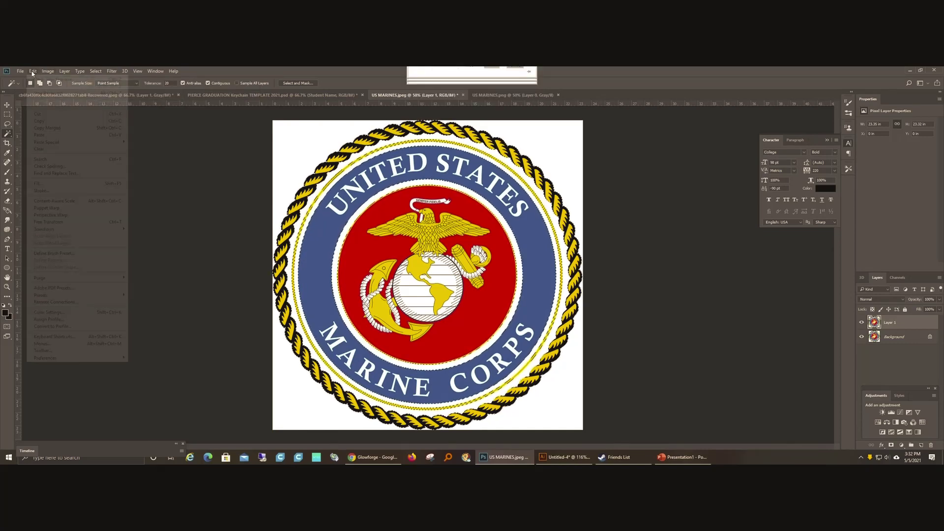
left_click(41, 123)
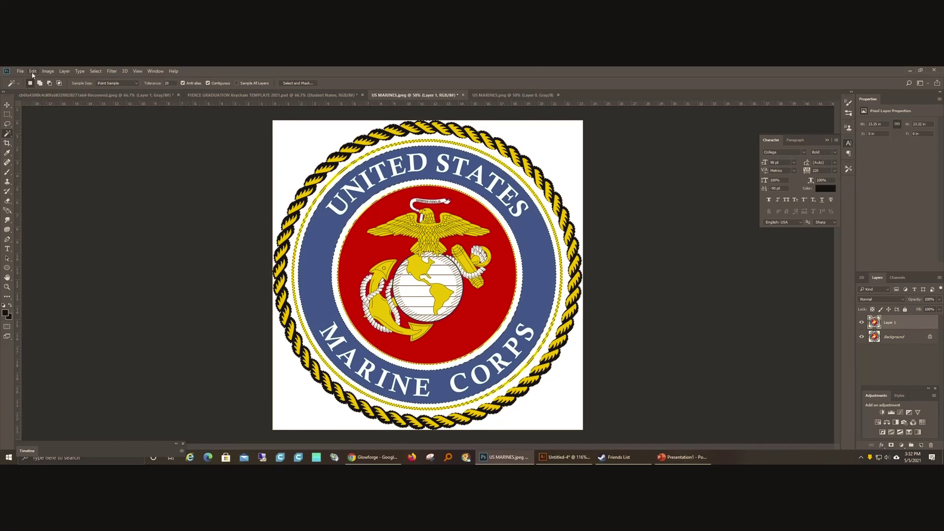
left_click(32, 71)
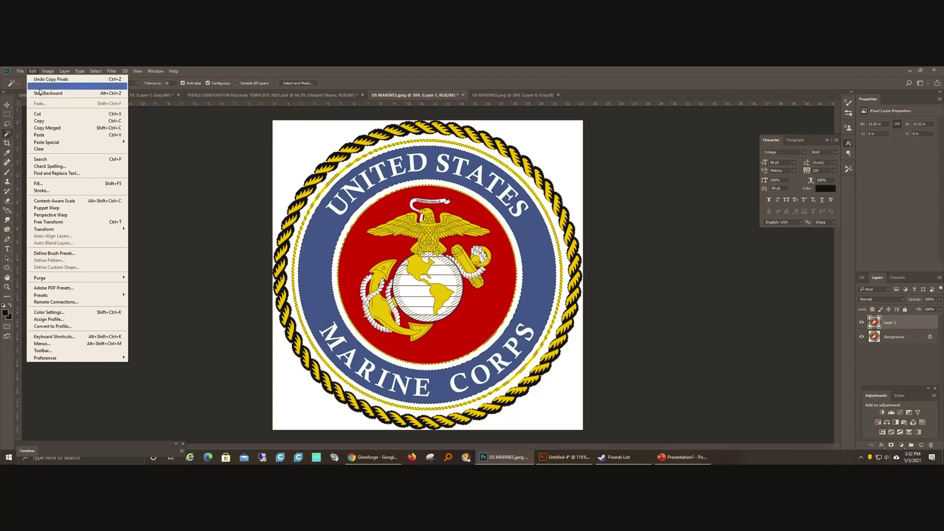
left_click(46, 135)
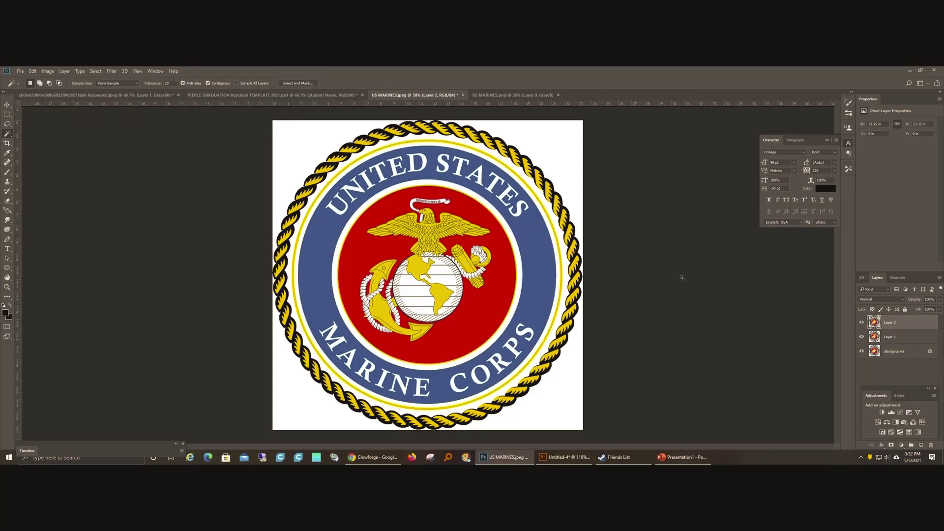
Step: Delete Layer 1 and the Background layer, keeping only the pasted emblem layer
left_click(888, 337)
key("Delete")
key("Delete")
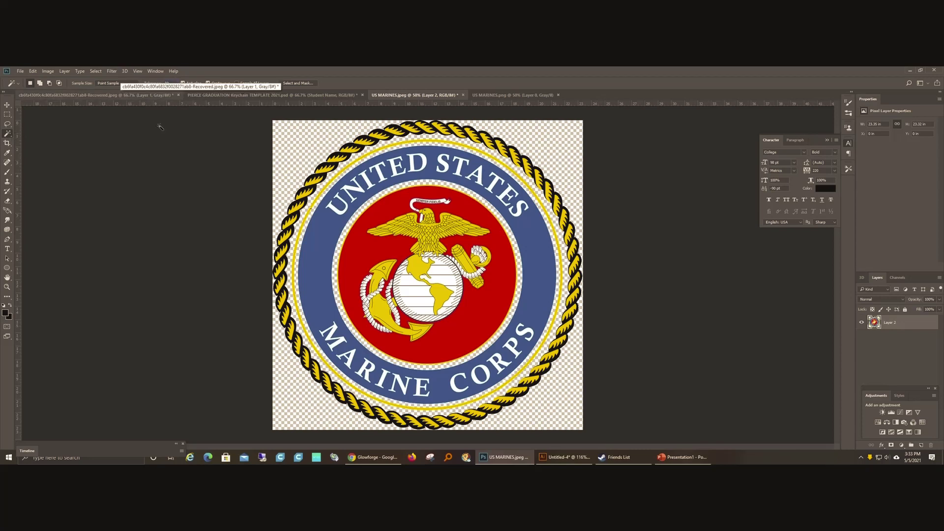
Step: Select the thin yellow ring inside the rope border and paint it black with an enlarged soft round brush
left_click(336, 180)
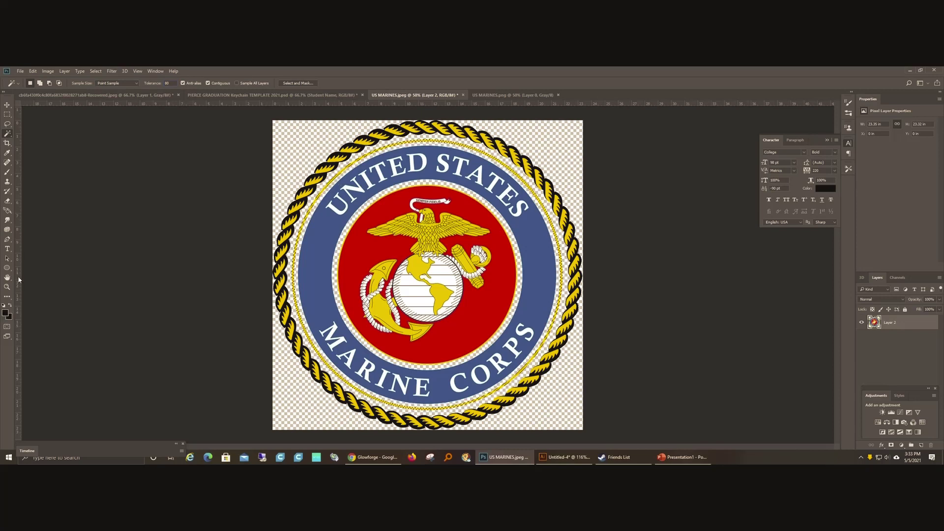
left_click(5, 313)
left_click(224, 255)
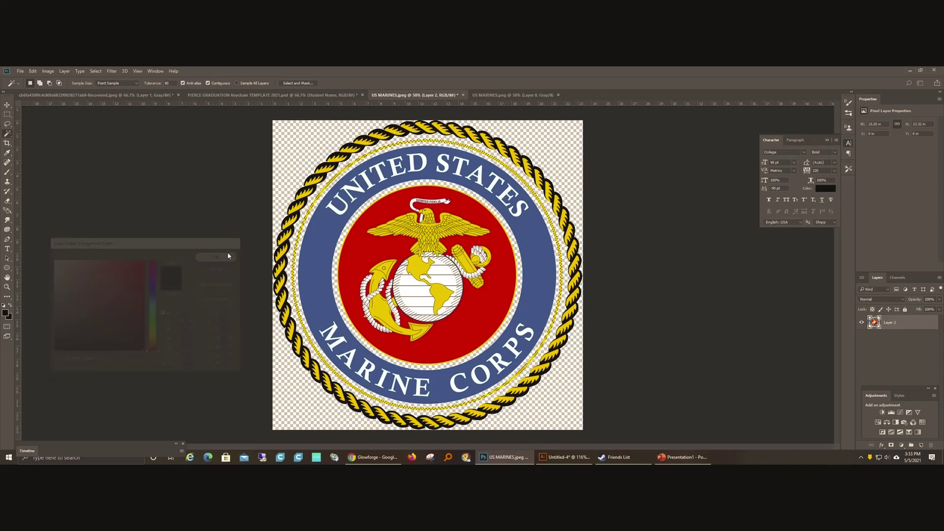
left_click(7, 172)
left_click(38, 83)
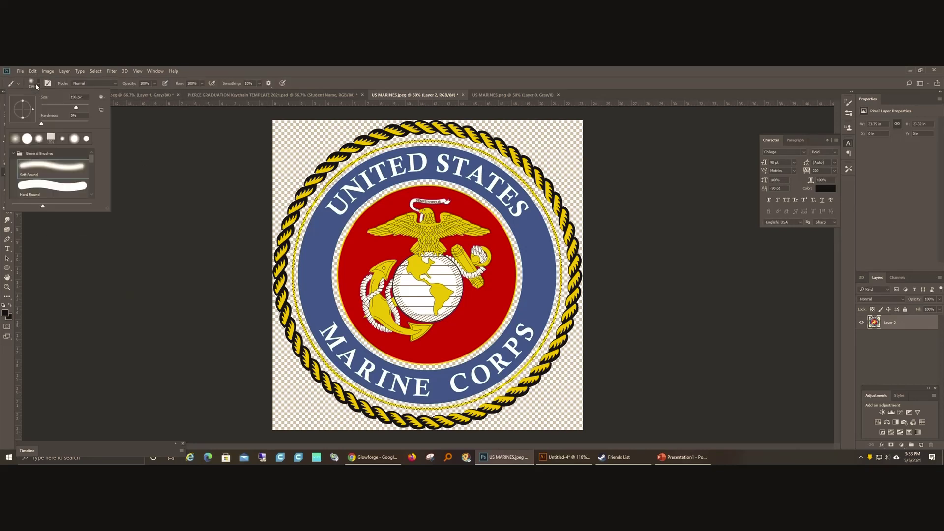
left_click_drag(77, 104, 84, 105)
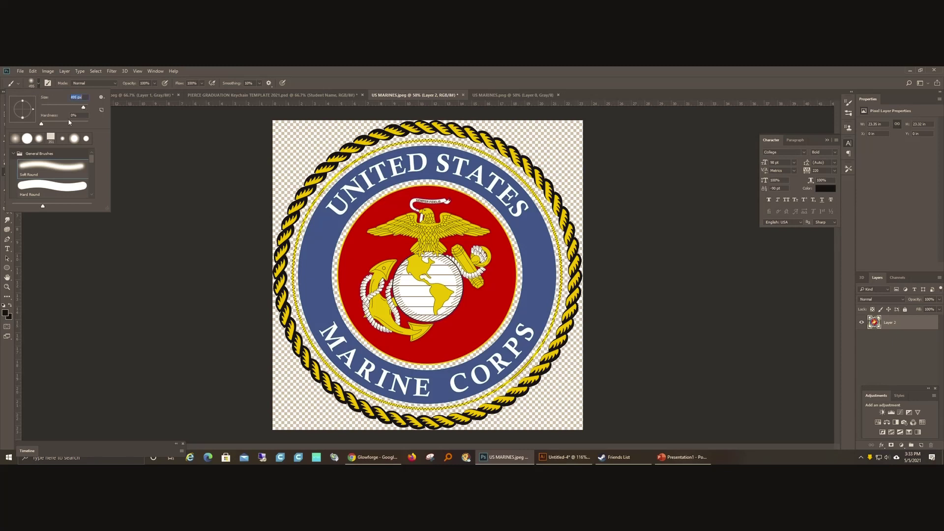
key("Return")
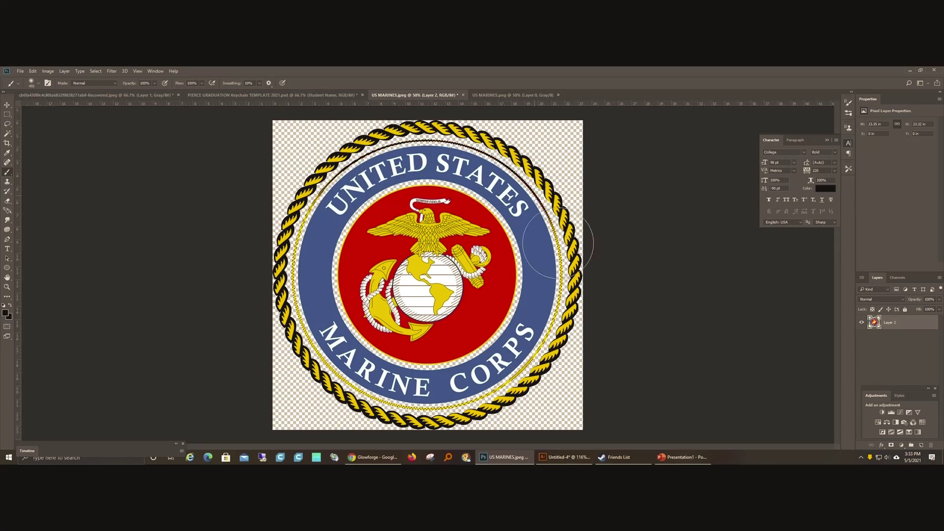
mouse_move(529, 340)
left_mouse_down()
mouse_move(433, 408)
mouse_move(320, 369)
mouse_move(293, 275)
mouse_move(337, 196)
left_mouse_up()
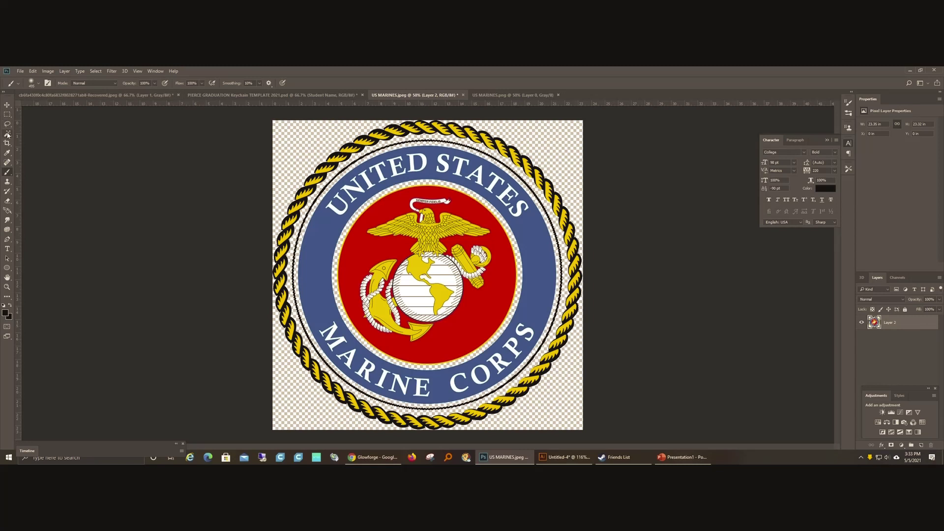
Step: Select the whole canvas and convert the image to Grayscale, discarding its color information
key("w")
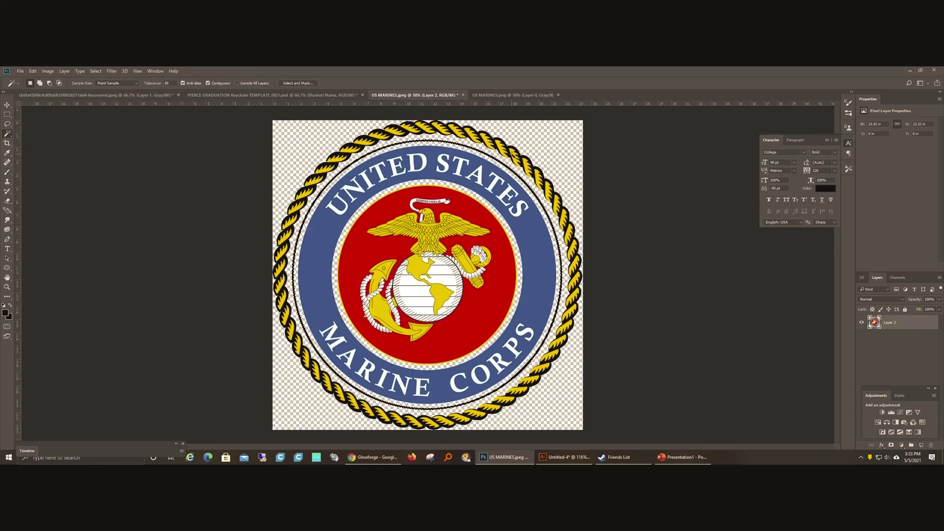
left_click(96, 71)
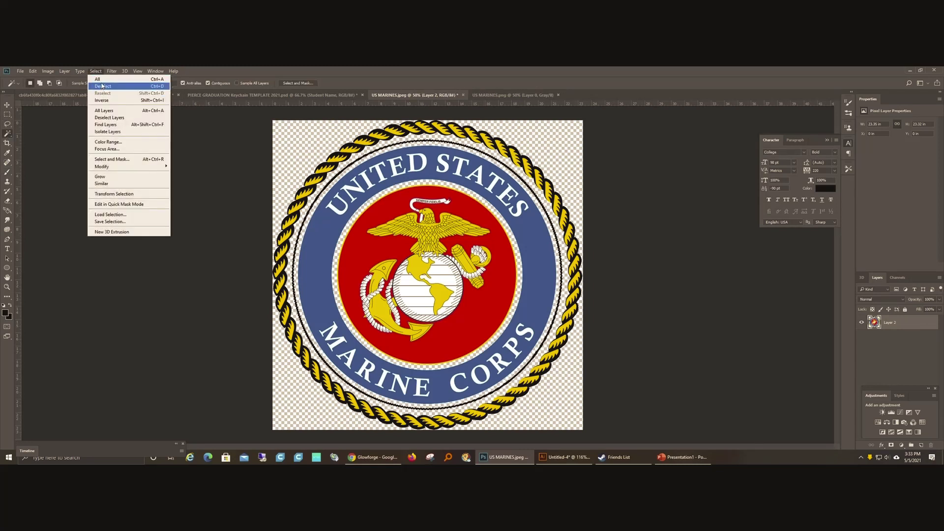
left_click(103, 81)
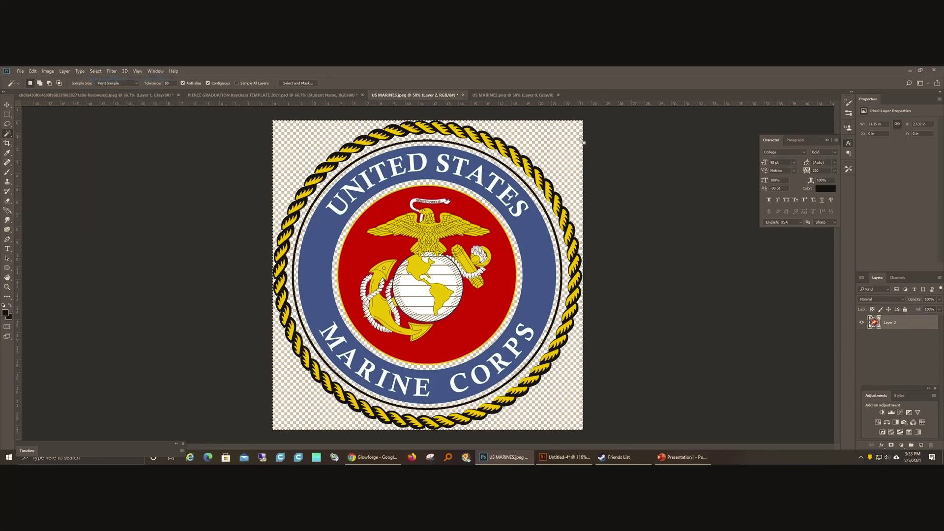
left_click(47, 71)
mouse_move(99, 79)
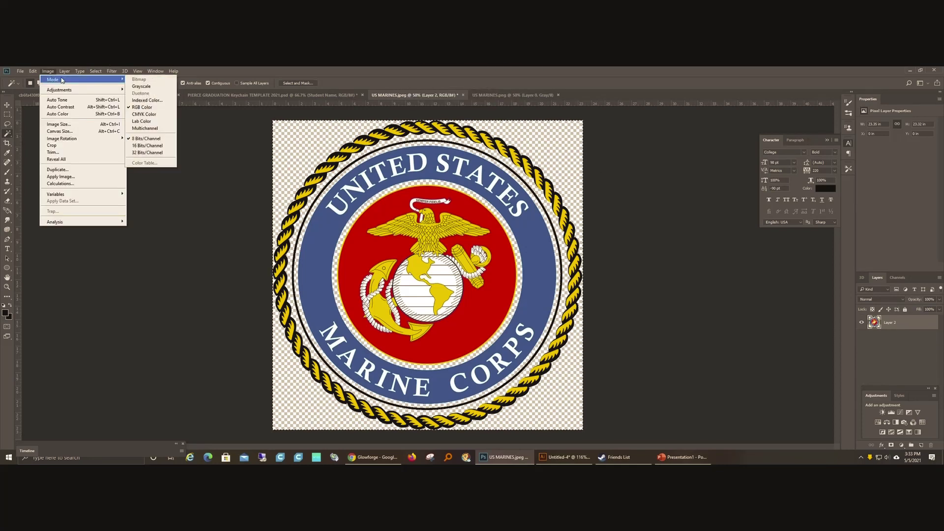
left_click(130, 88)
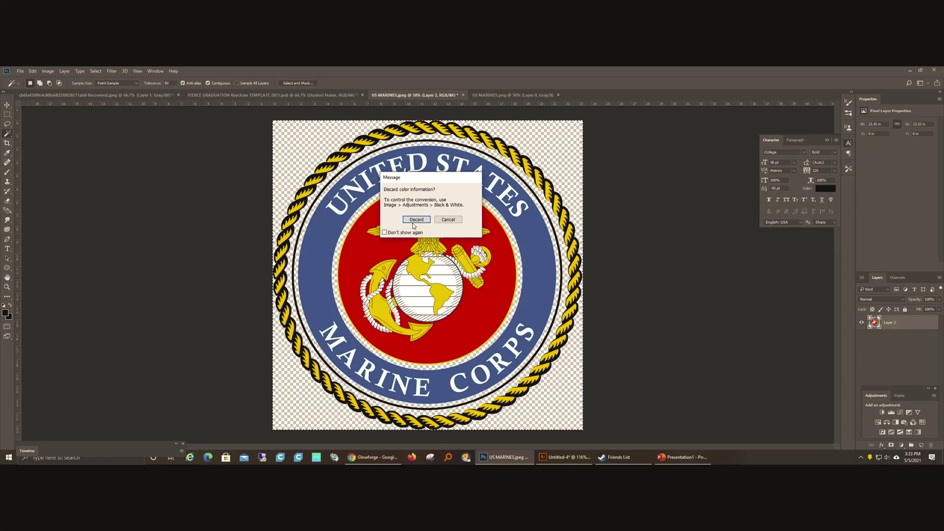
left_click(416, 220)
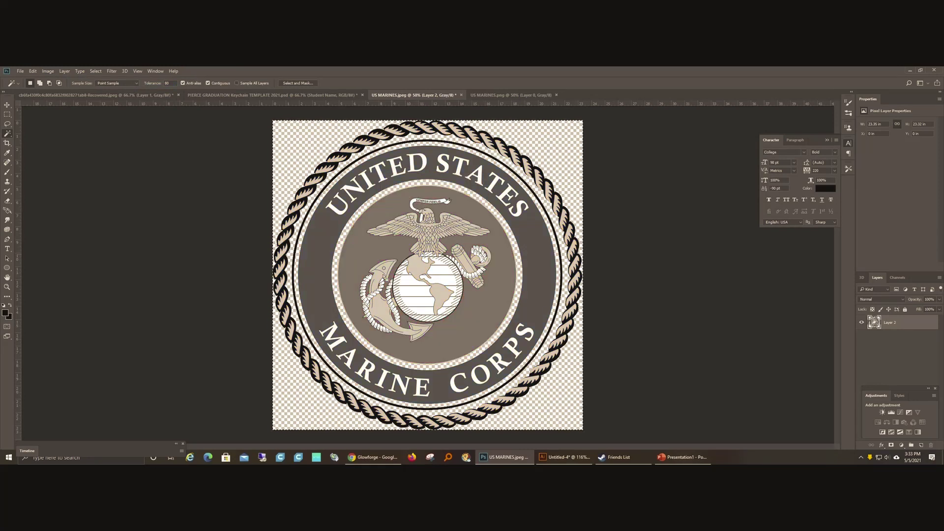
Step: Compare the rope border with the US MARINES.png version, and select the rope's light segments in US MARINES.jpeg by extending the selection to similar tones
left_click(502, 97)
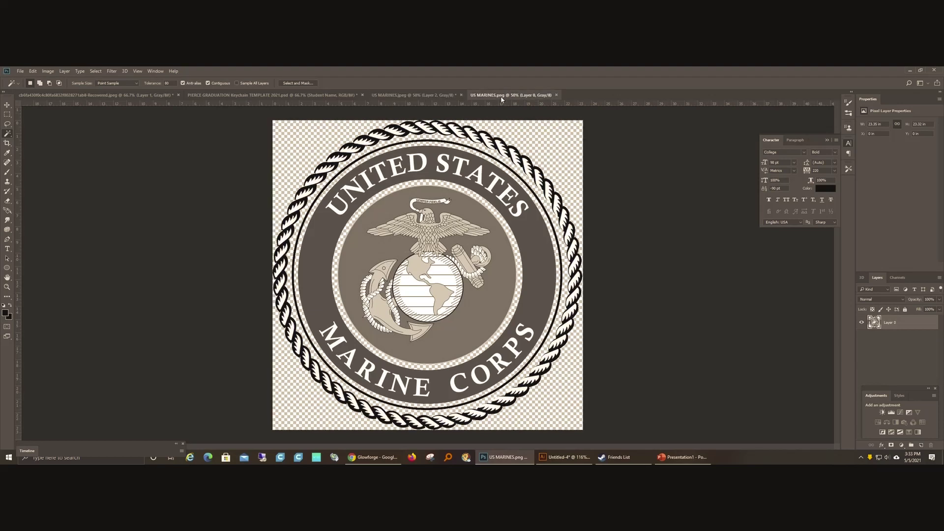
left_click(432, 97)
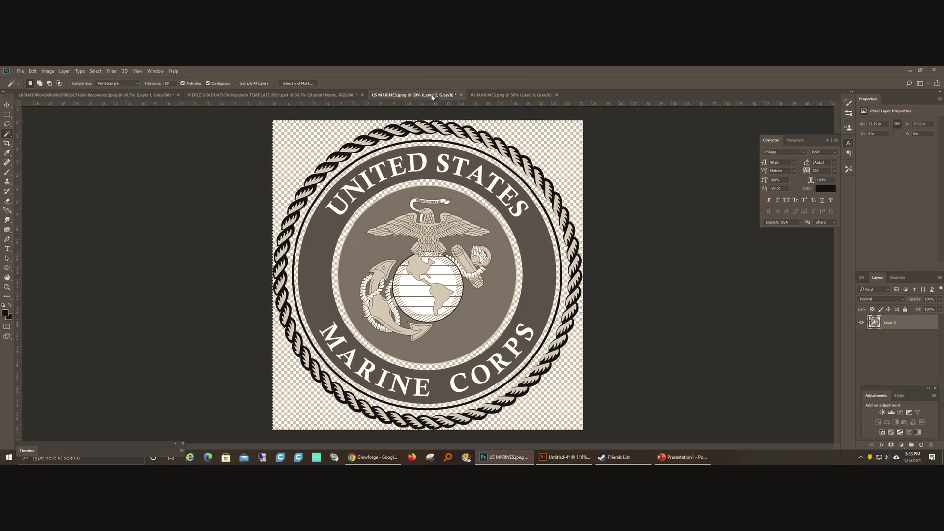
left_click(500, 97)
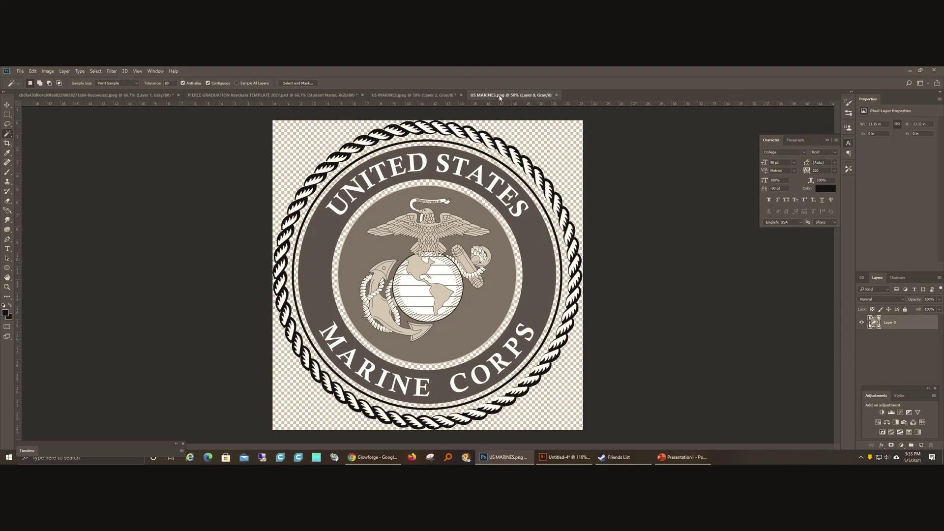
left_click(436, 97)
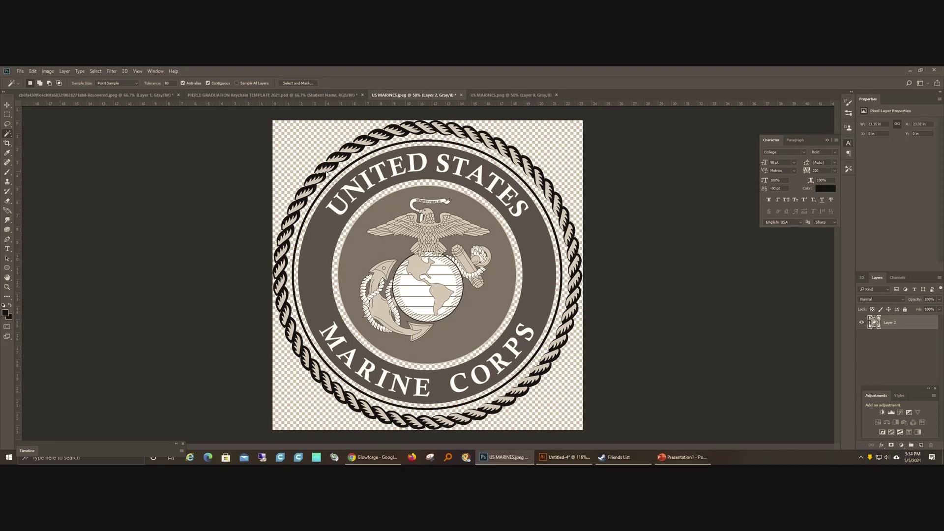
key("shift")
left_click(95, 71)
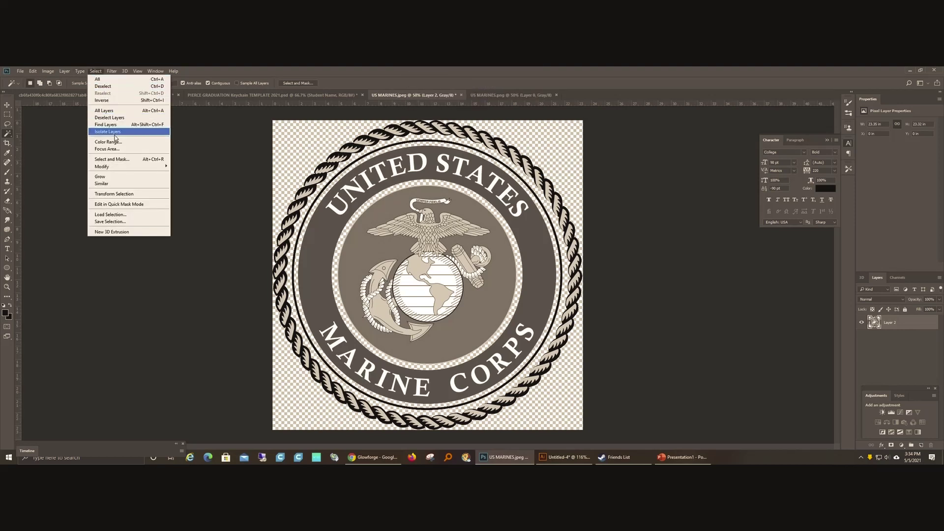
left_click(114, 185)
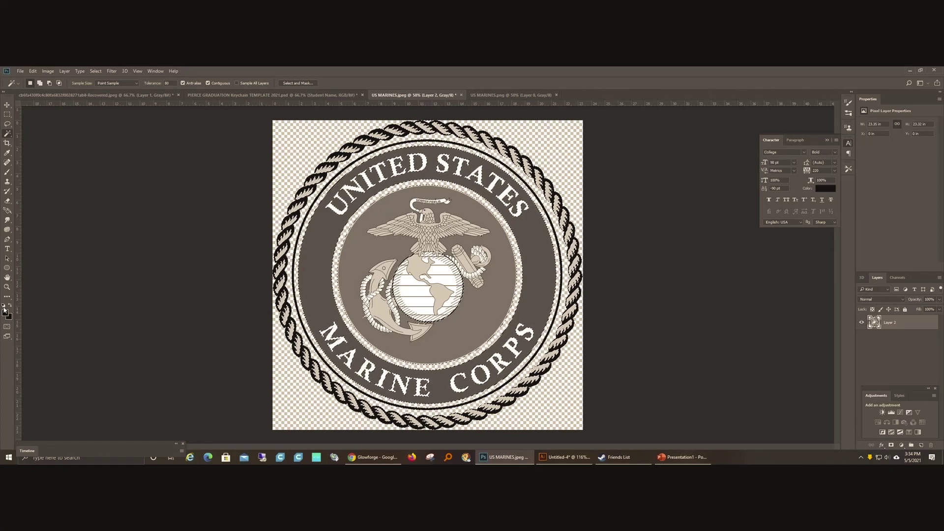
Step: Paint the selected rope segments white with a smaller soft round brush
left_click(8, 172)
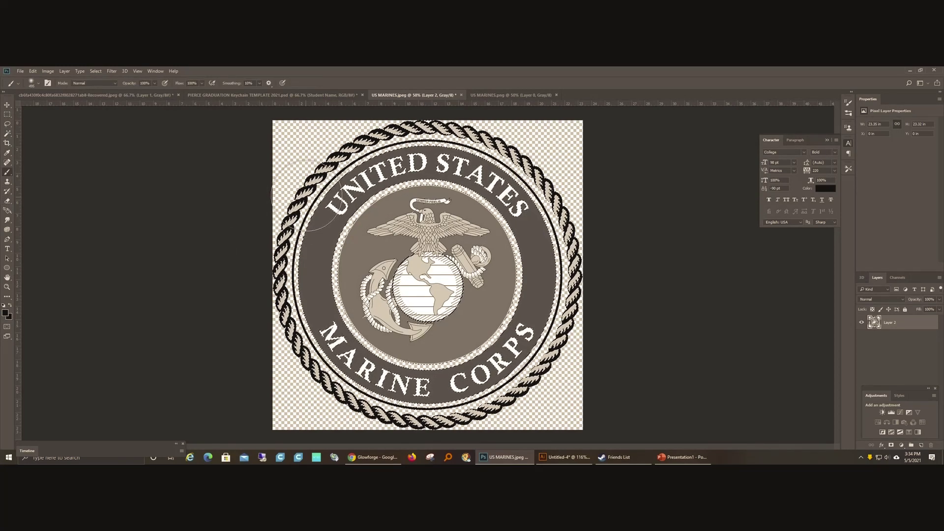
left_click(4, 306)
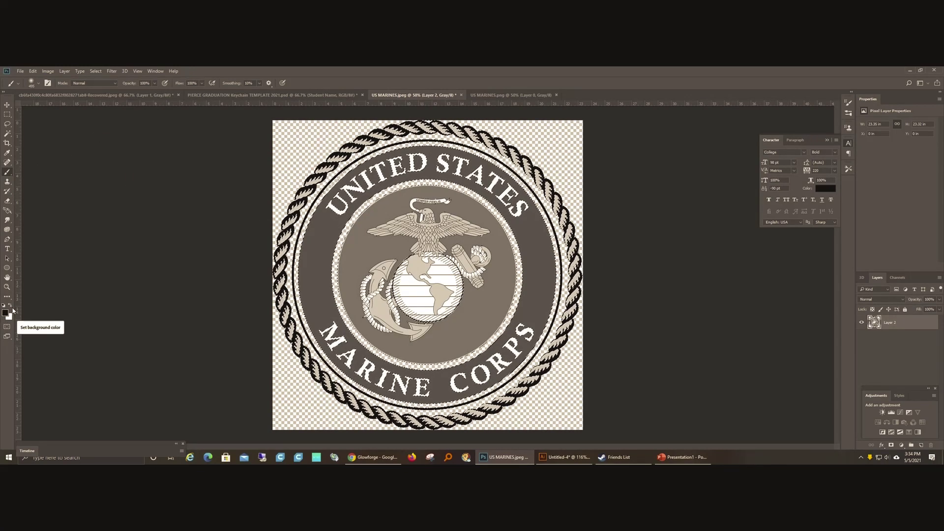
left_click(10, 306)
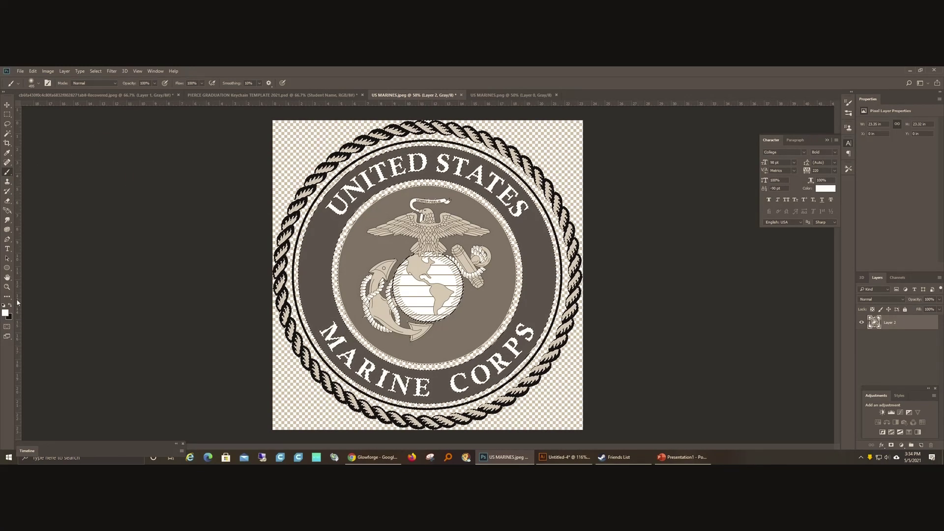
left_click(32, 83)
left_click(54, 107)
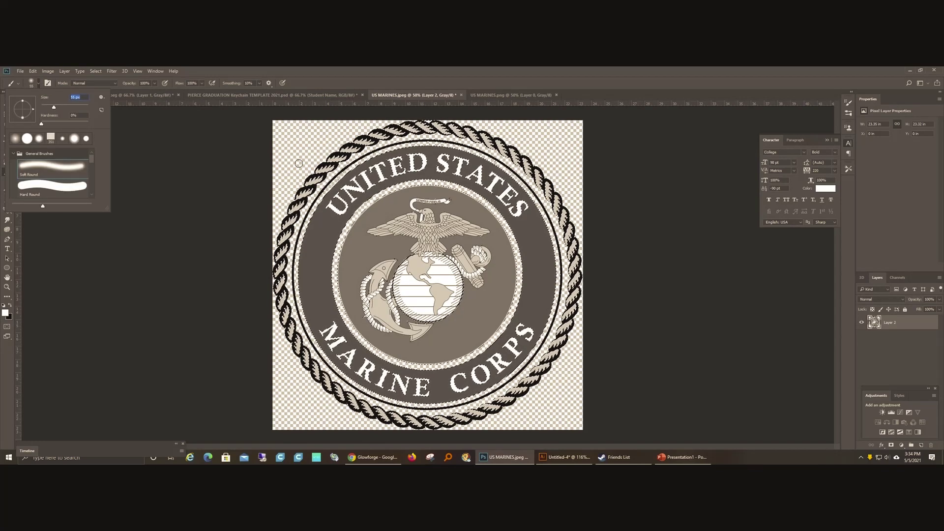
left_click(60, 107)
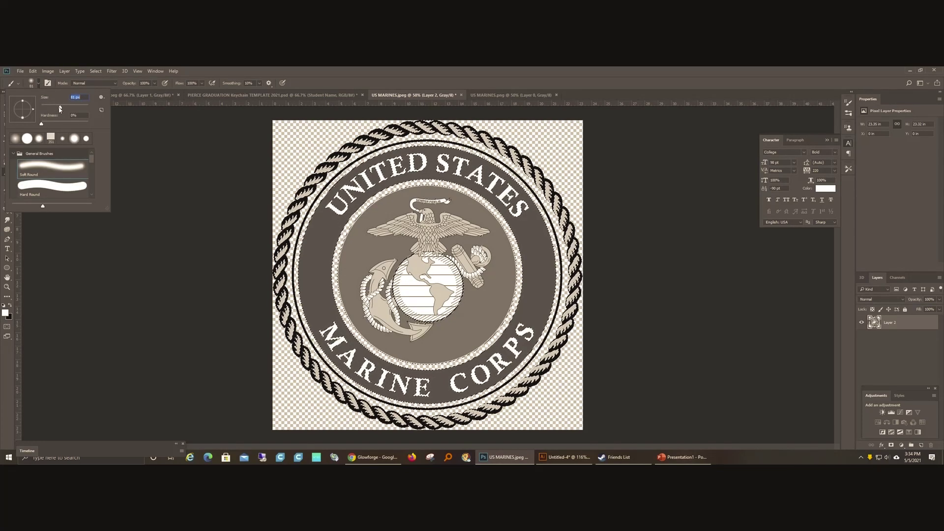
key("Return")
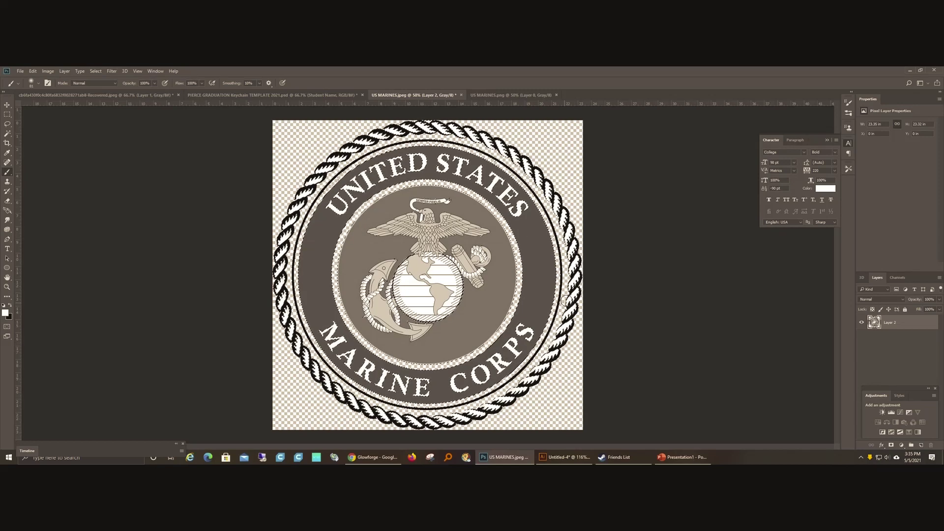
Step: Deselect the rope segments and close the US MARINES.png document, keeping US MARINES.jpeg open
left_click(95, 71)
left_click(101, 87)
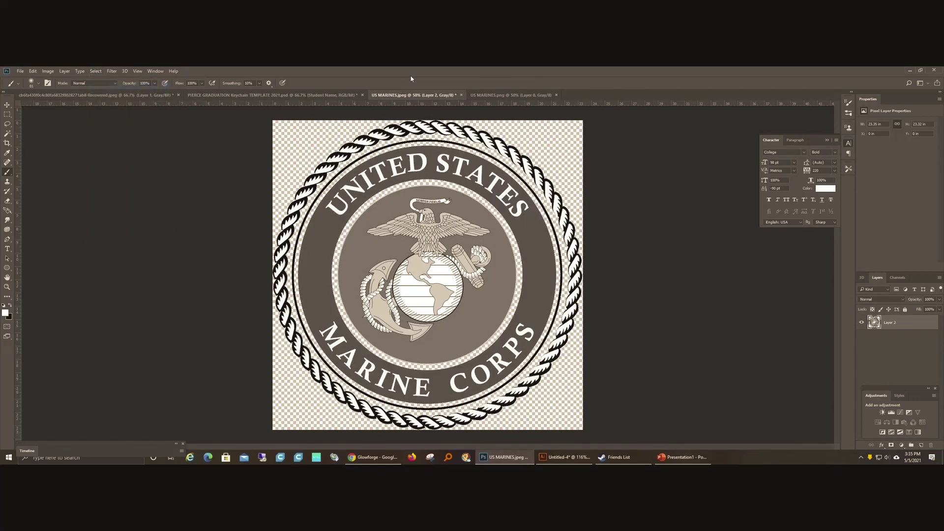
left_click(521, 96)
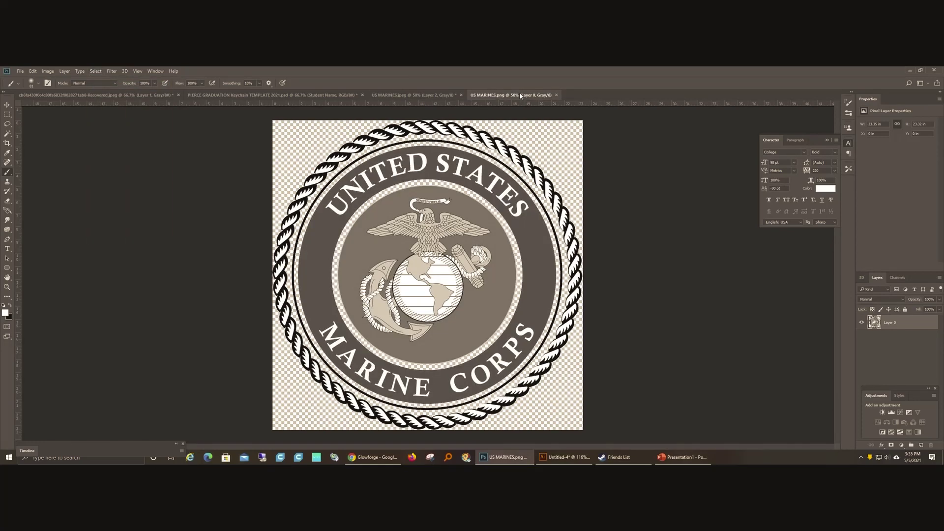
left_click(442, 95)
left_click(547, 95)
left_click(557, 96)
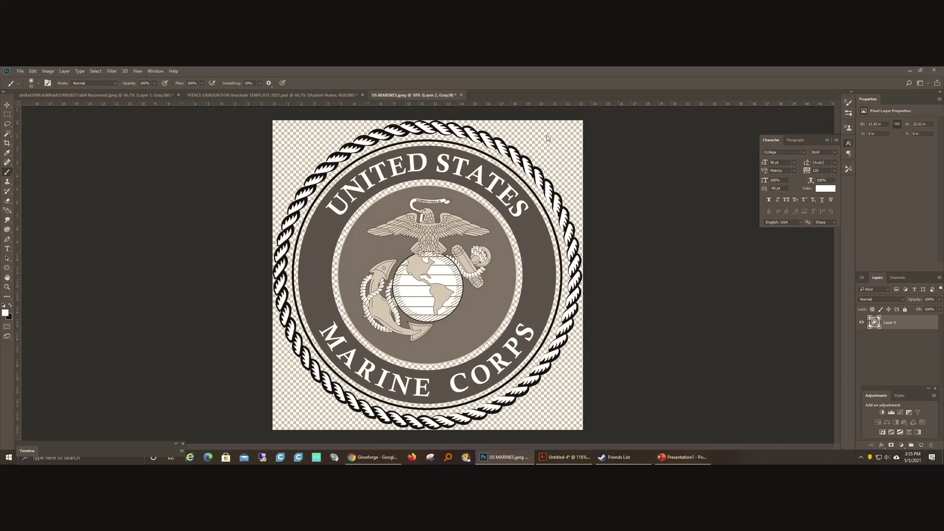
Step: Save the emblem to Downloads as a PNG named Marines Plaque Logo, with large file size and interlacing
left_click(21, 72)
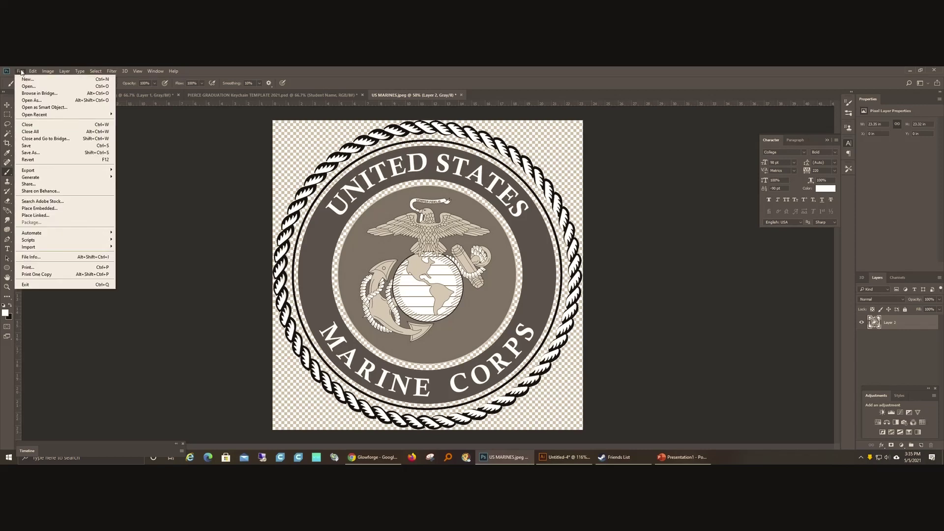
left_click(37, 154)
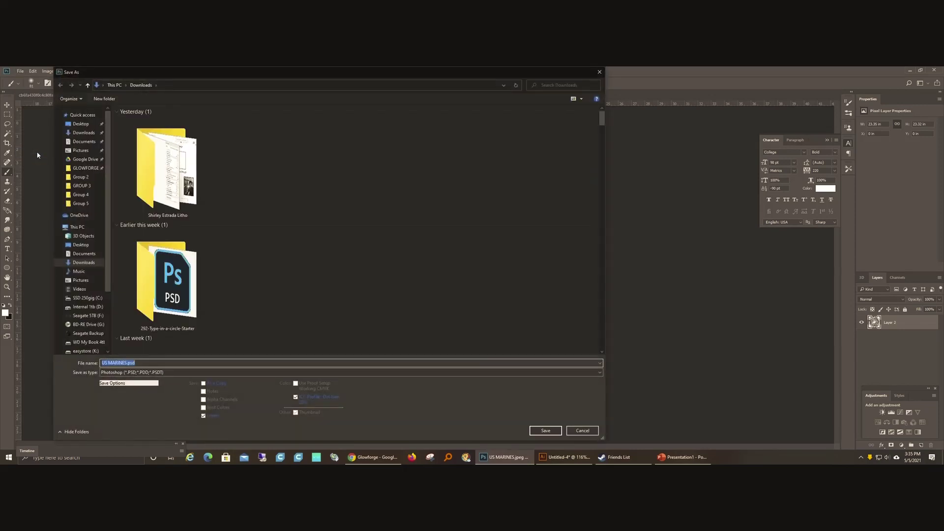
type("Marines Plaque Logo")
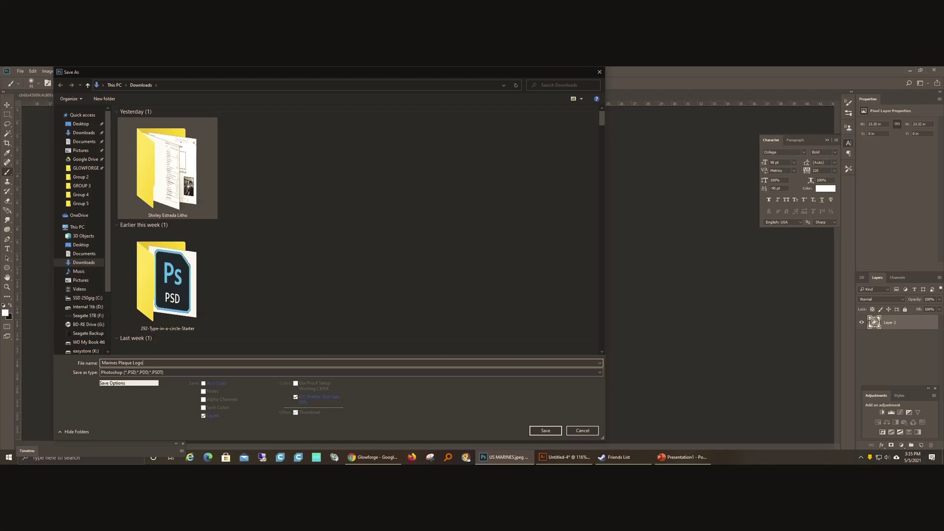
left_click(133, 372)
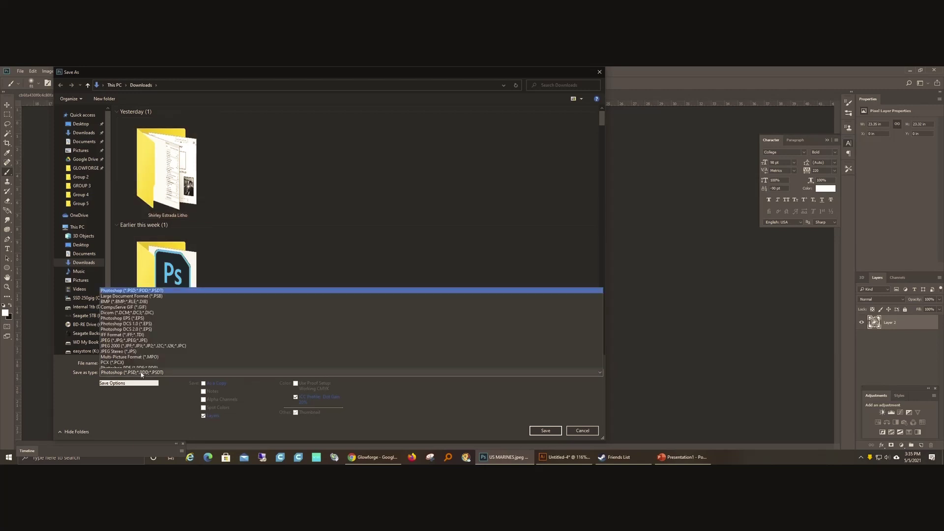
left_click(133, 343)
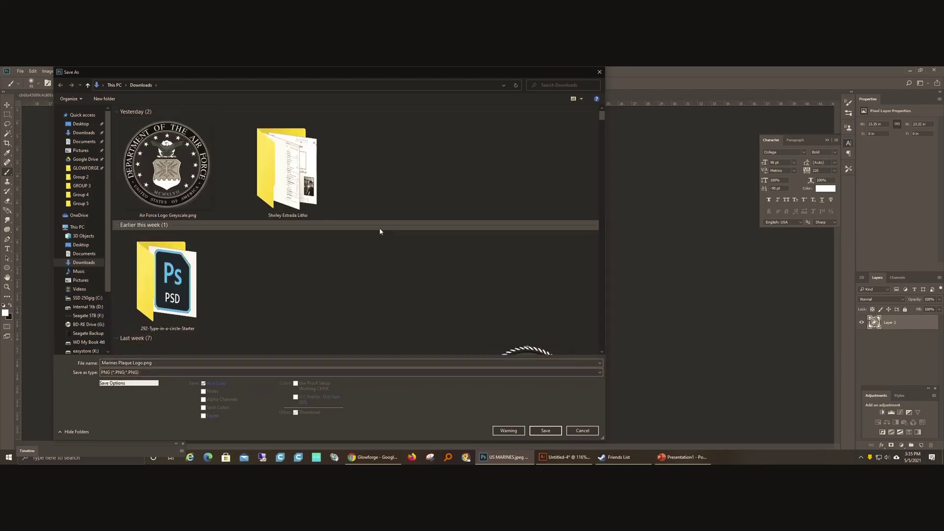
left_click(545, 431)
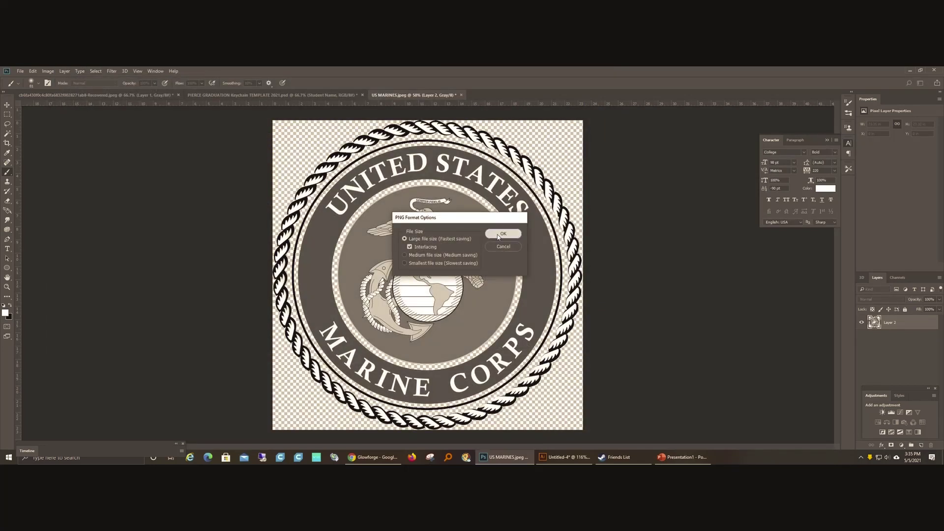
left_click(503, 233)
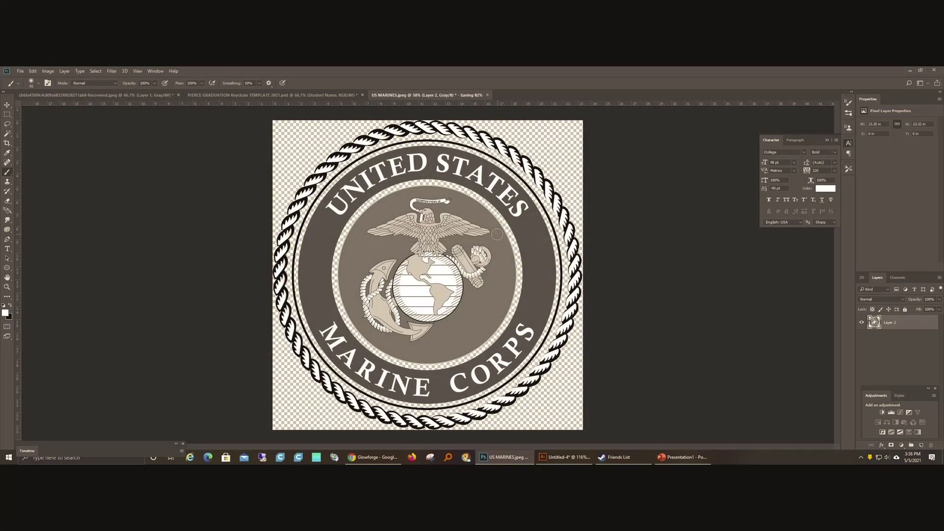
Step: Switch to the Glowforge app in the browser and examine the plaque outline's height and width in the US MARINES Plaque design
left_click(376, 458)
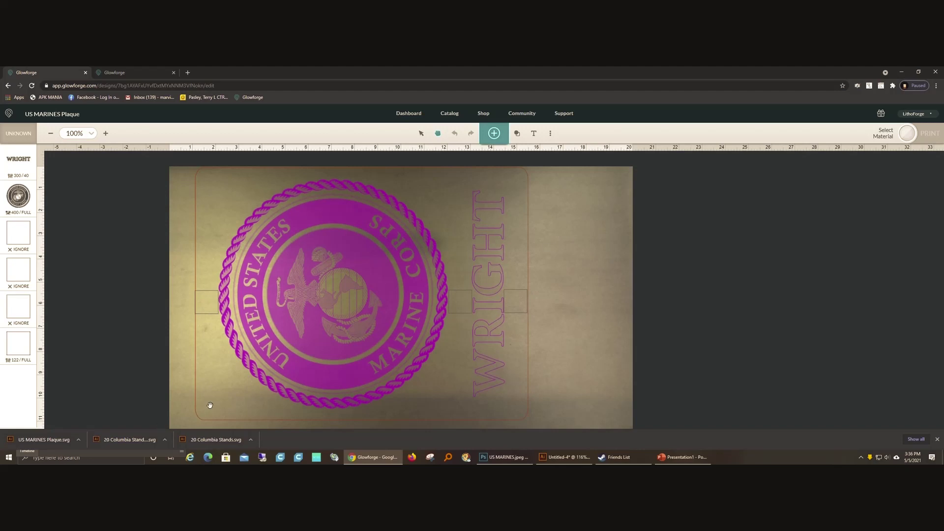
left_click(421, 133)
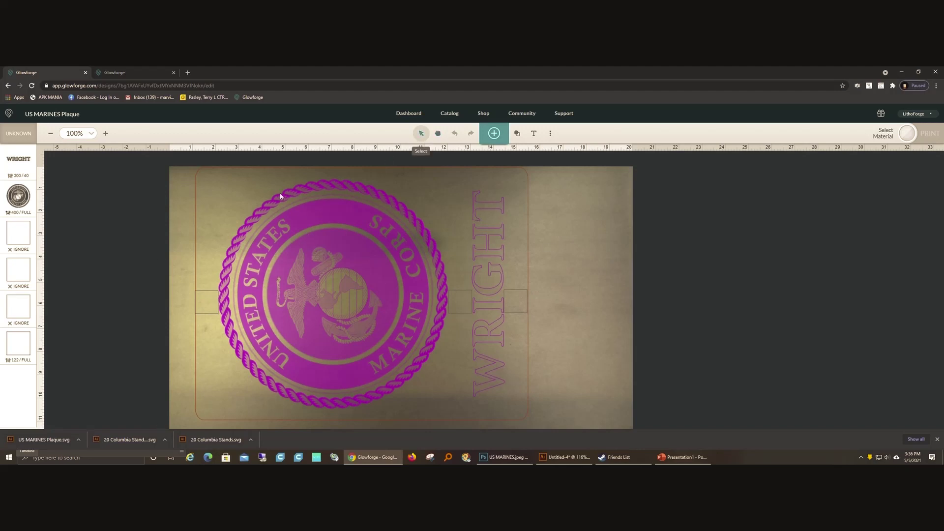
left_click(194, 212)
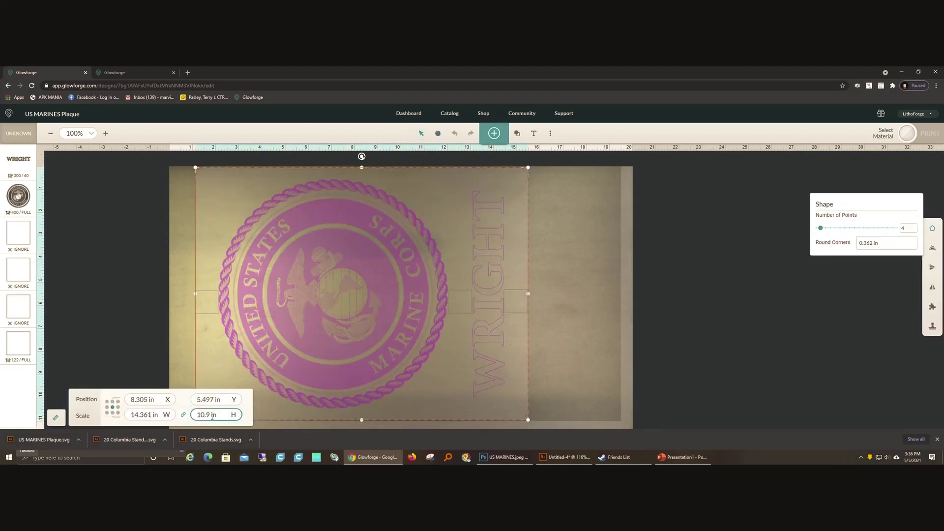
left_click(140, 415)
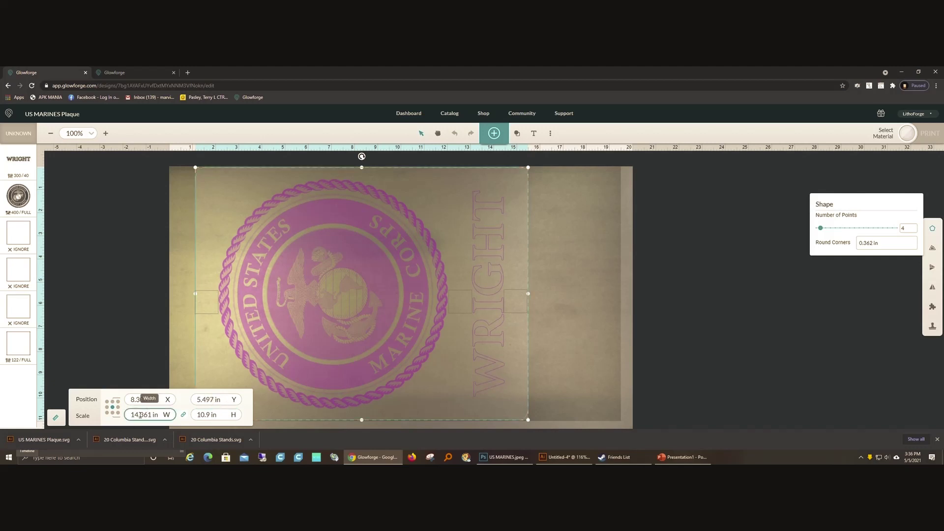
Step: Create a new blank Glowforge design and upload Marines Plaque Logo.png from Downloads into it
left_click(142, 74)
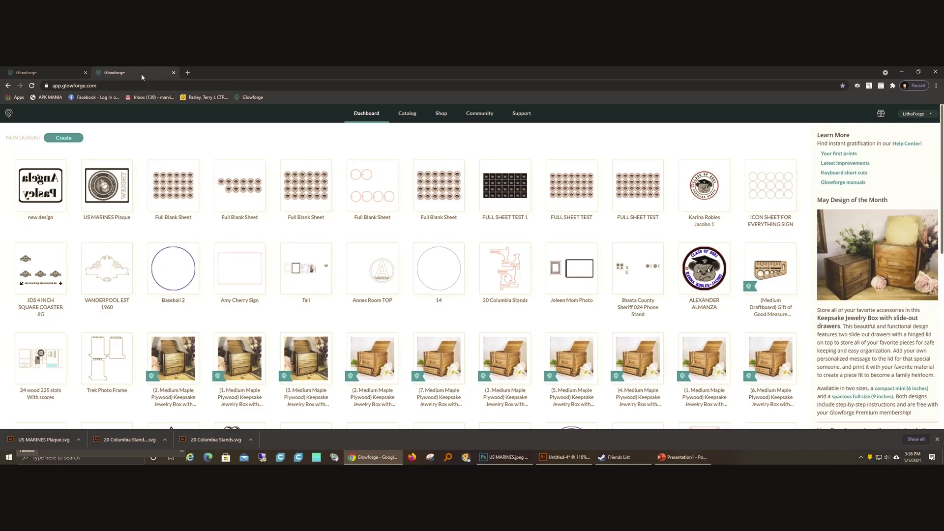
left_click(75, 138)
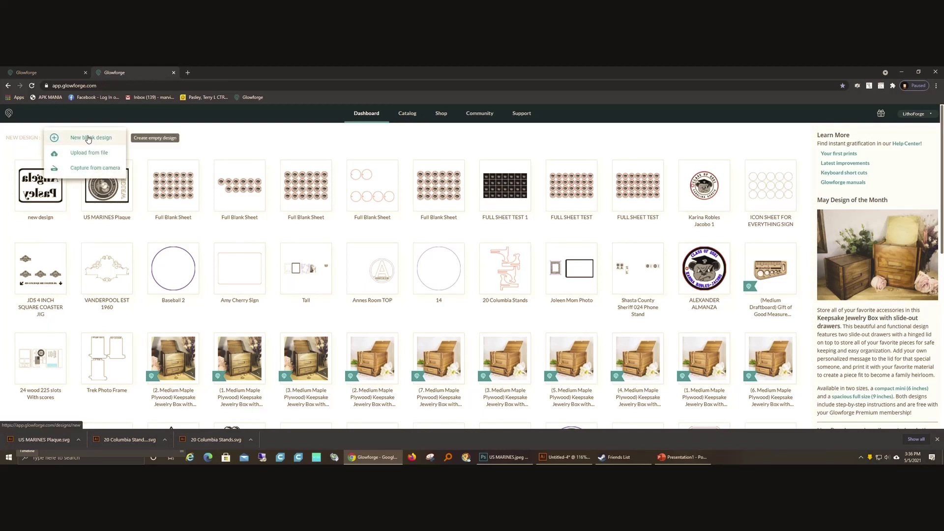
left_click(89, 138)
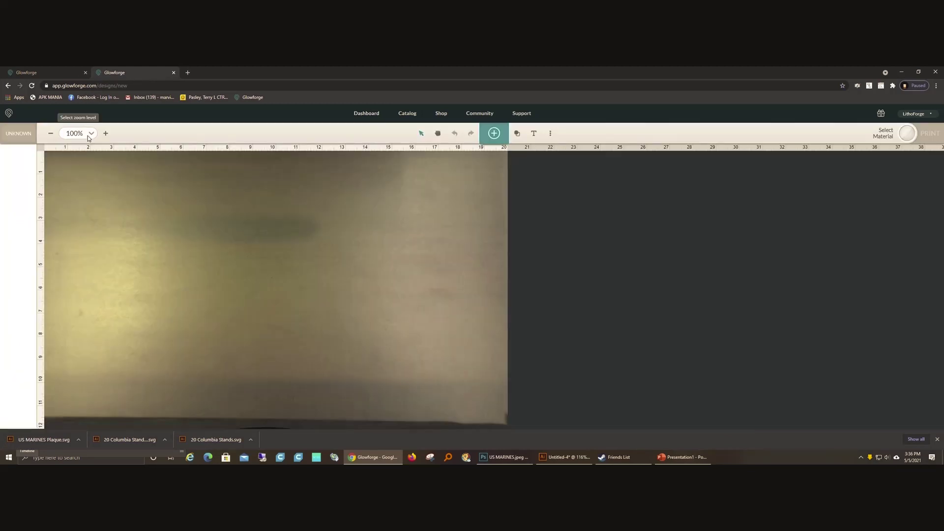
left_click(494, 134)
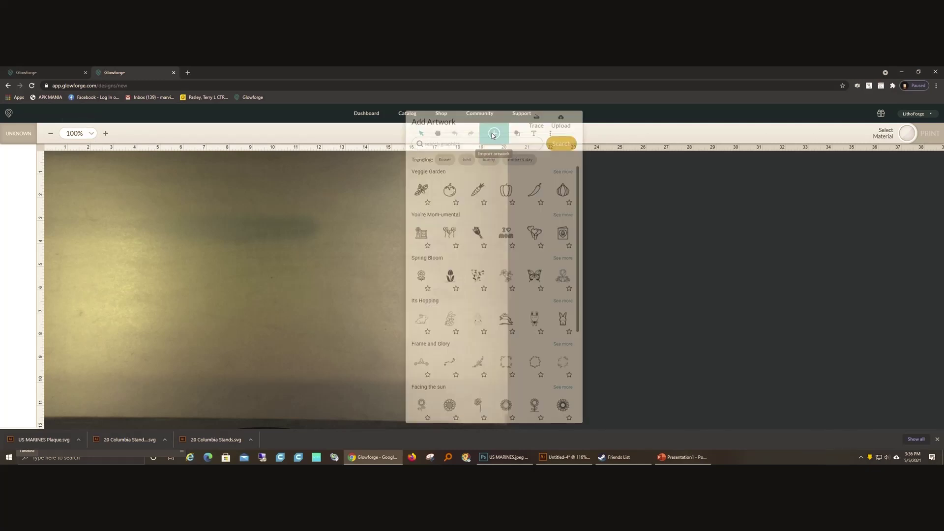
left_click(567, 125)
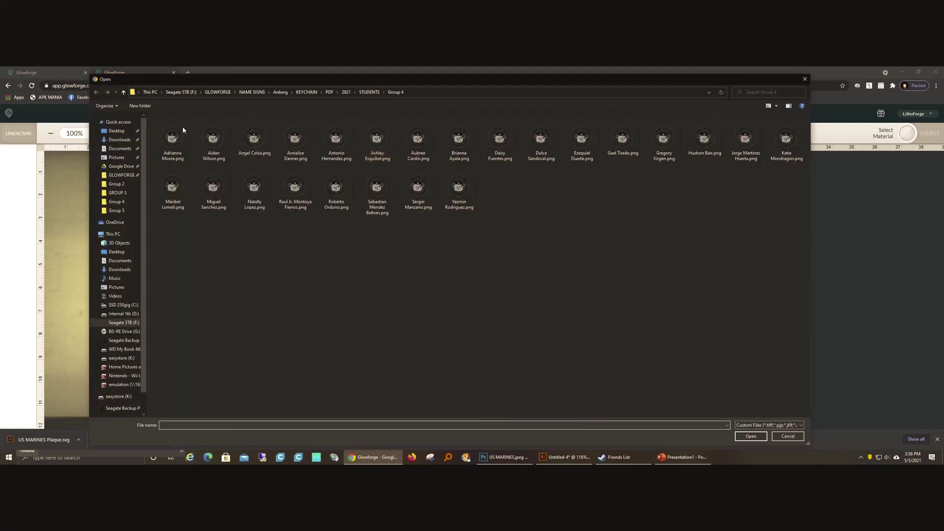
left_click(121, 140)
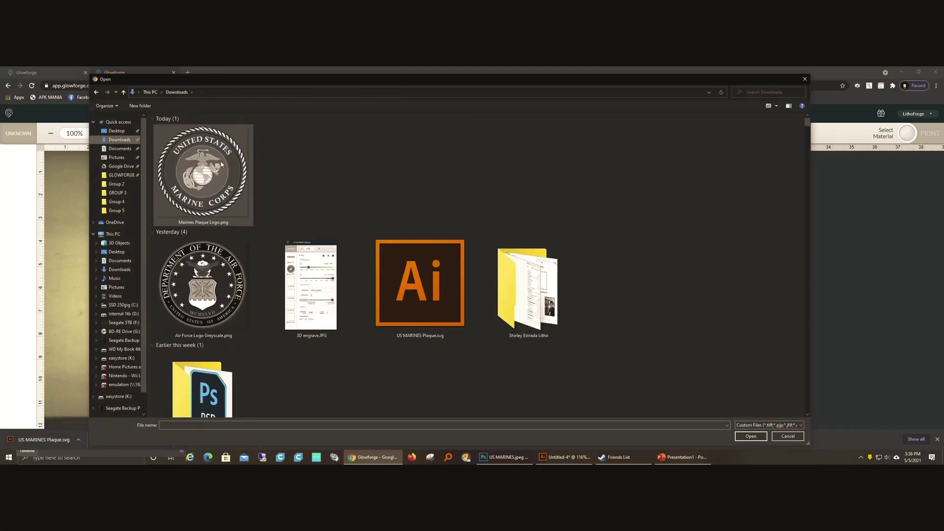
double_click(222, 162)
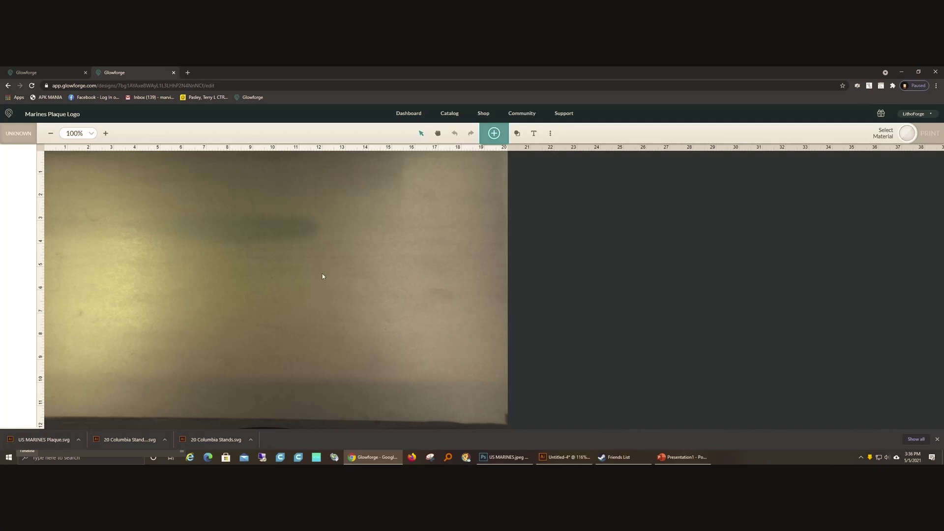
Step: Scale the uploaded emblem proportionally to a height of 9.9 in
left_click(52, 133)
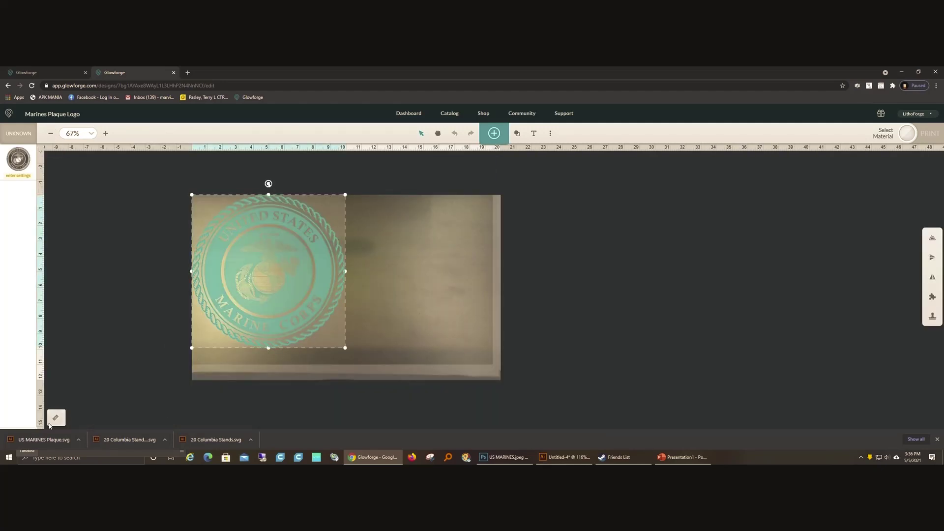
left_click(55, 418)
left_click(213, 414)
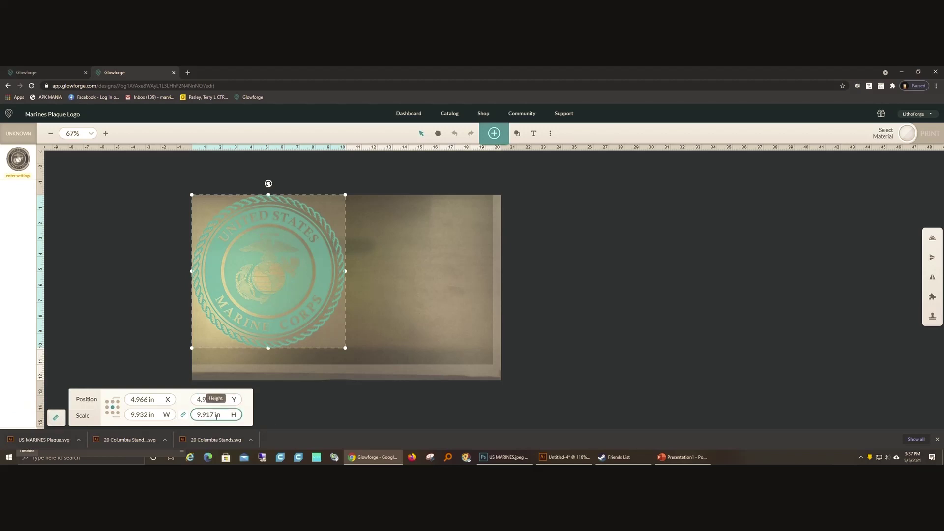
double_click(215, 415)
type("9.9")
left_click(155, 323)
left_click(223, 294)
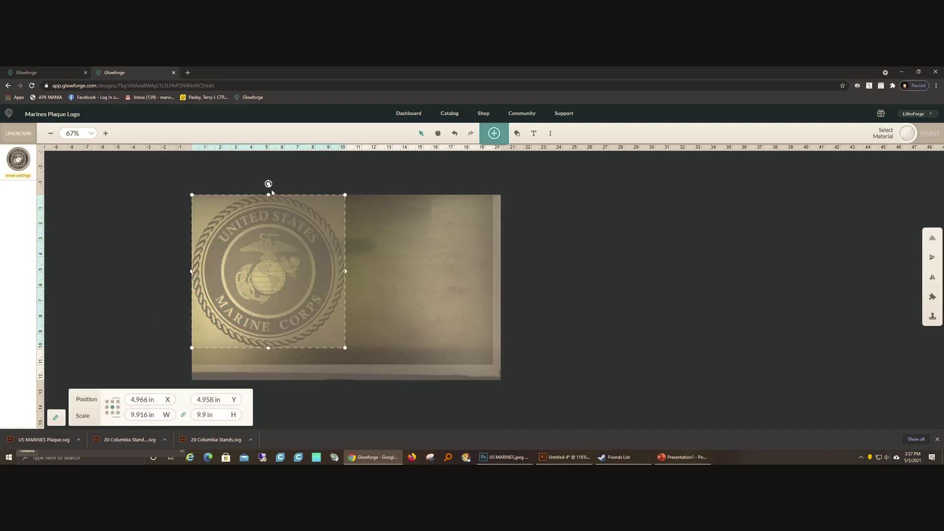
Step: Rotate the emblem 90° counterclockwise, keep it in the bed's upper-left corner, and deselect it
left_click_drag(268, 184, 178, 241)
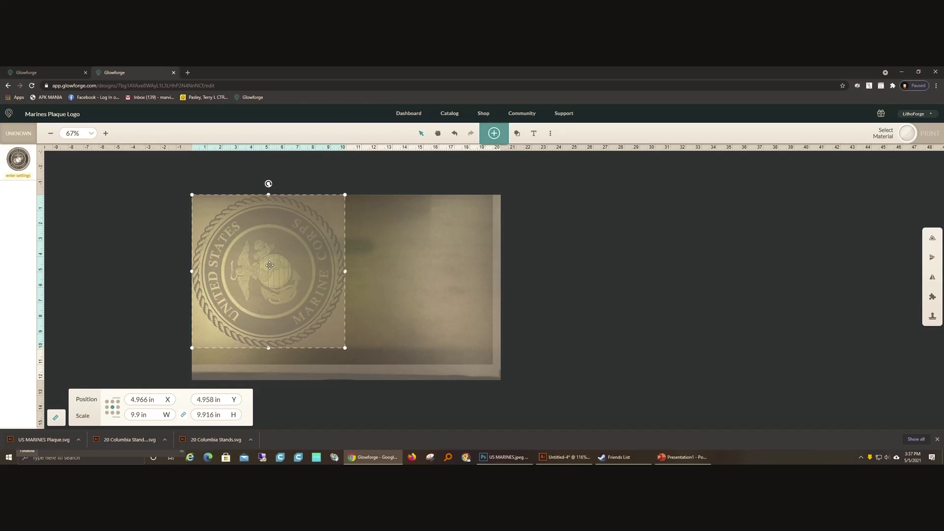
left_click_drag(271, 266, 278, 272)
left_click(522, 167)
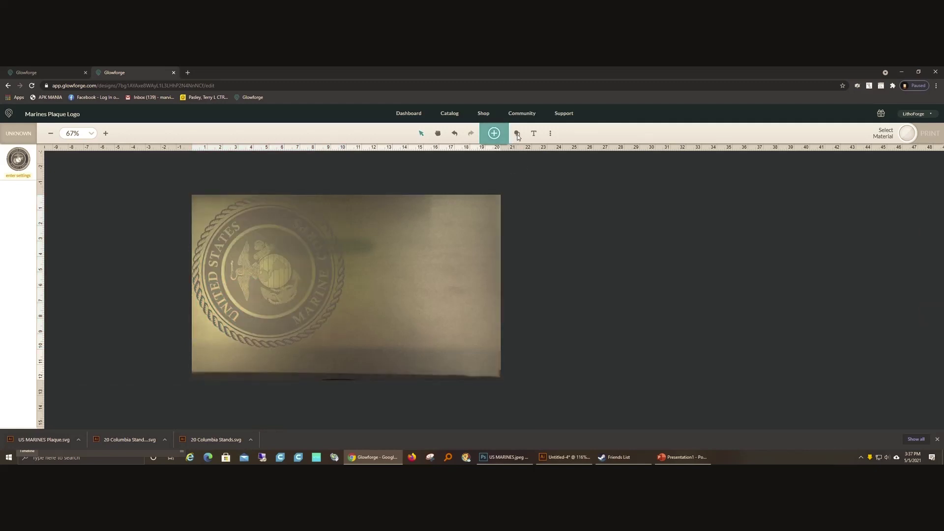
Step: Add a square shape to the design and set its size to 0.5 in wide and high
left_click(517, 133)
left_click(502, 150)
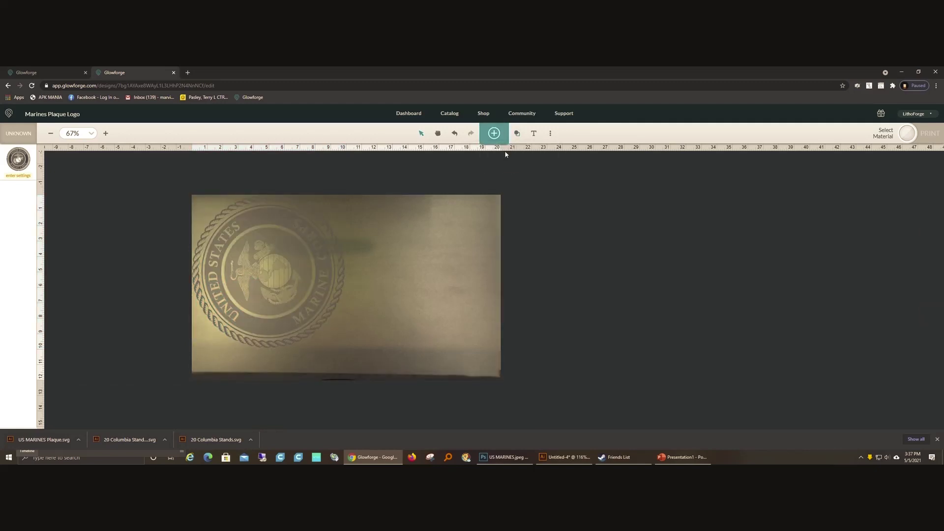
left_click(215, 415)
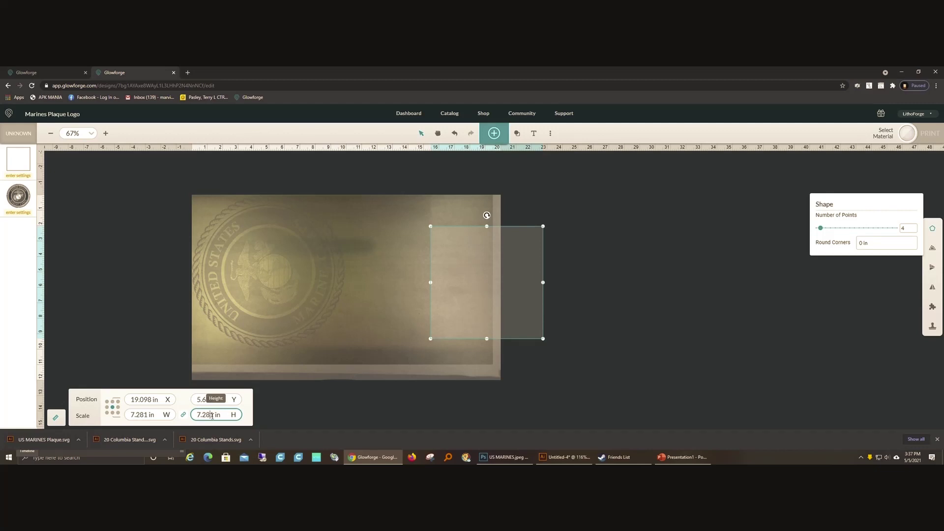
left_click_drag(212, 415, 182, 425)
type("0.5")
key("Delete")
key("Return")
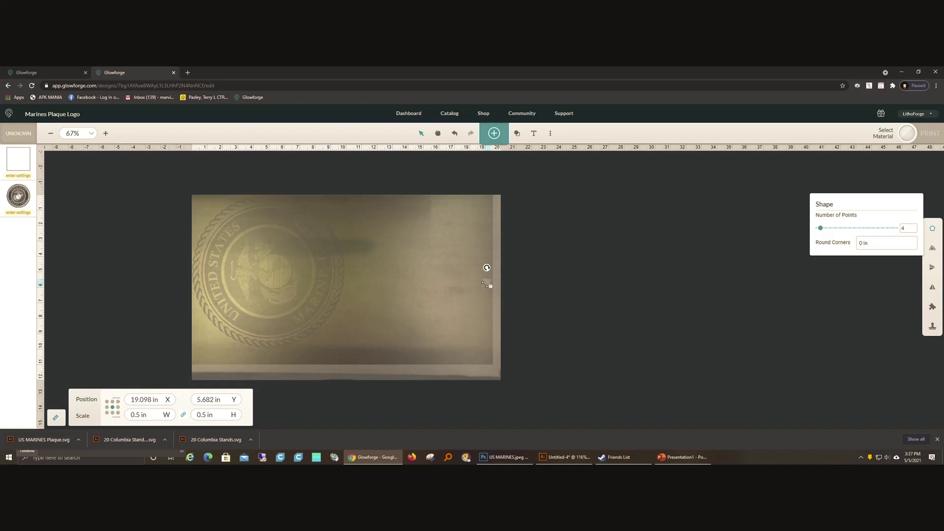
Step: Move the 0.5 in square below the emblem, to about X 4.15 in and Y 10.85 in
left_click(105, 132)
left_click_drag(486, 285, 140, 404)
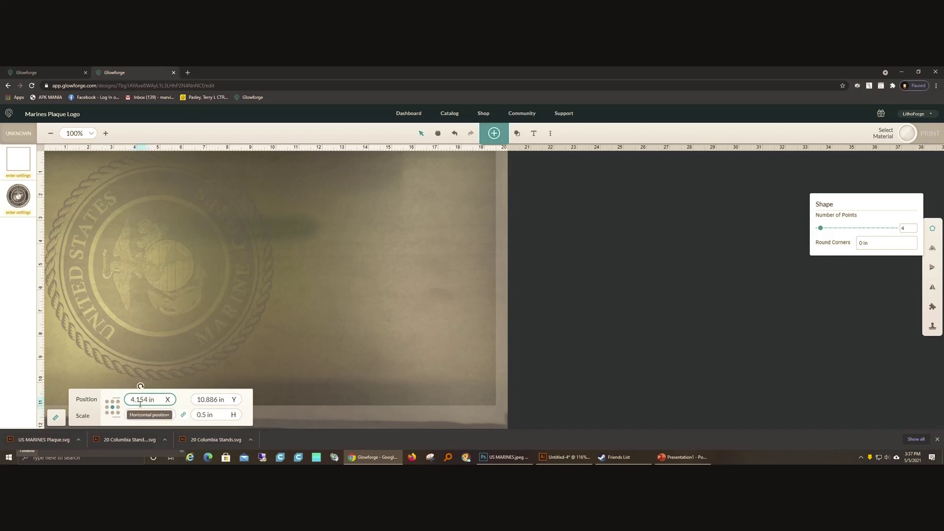
left_click(438, 133)
left_click_drag(420, 251, 634, 260)
left_click_drag(550, 264, 478, 327)
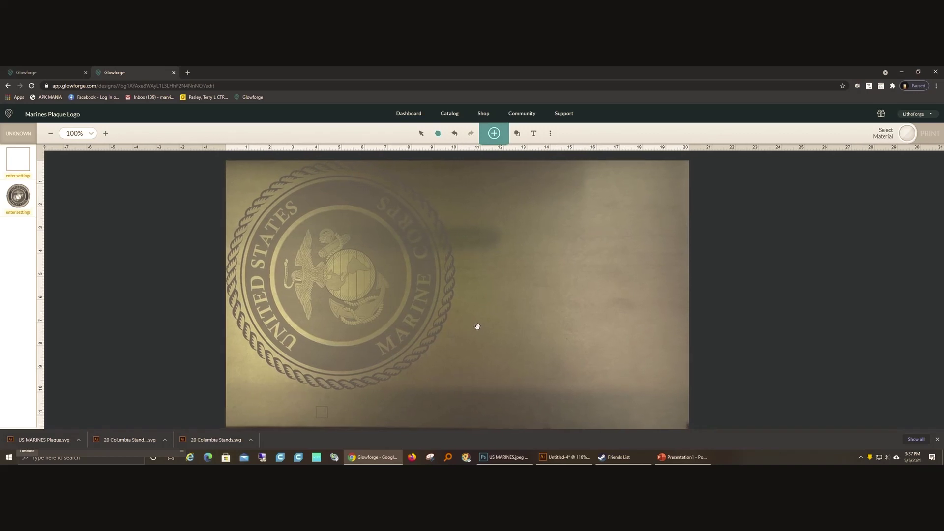
left_click(421, 133)
left_click(321, 412)
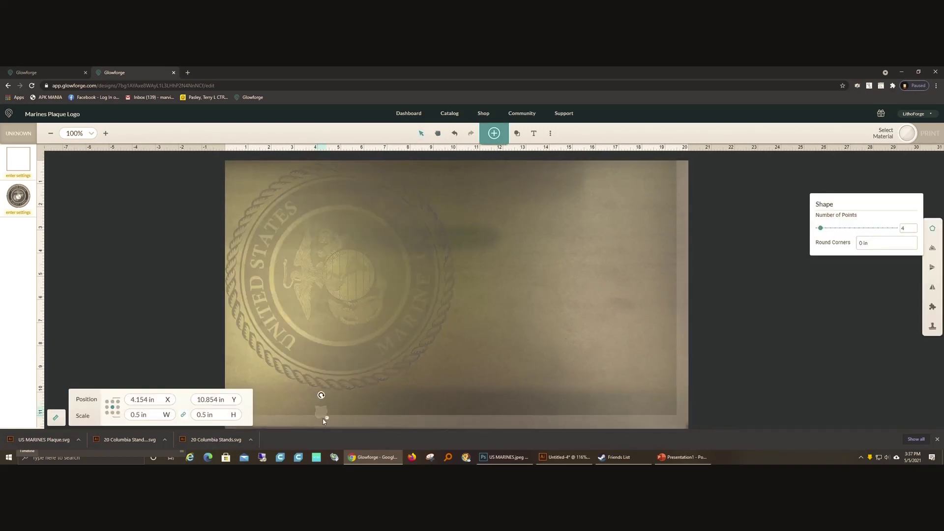
Step: Nudge the emblem down the bed to about Y 5.43 in, keeping its X position
left_click(343, 299)
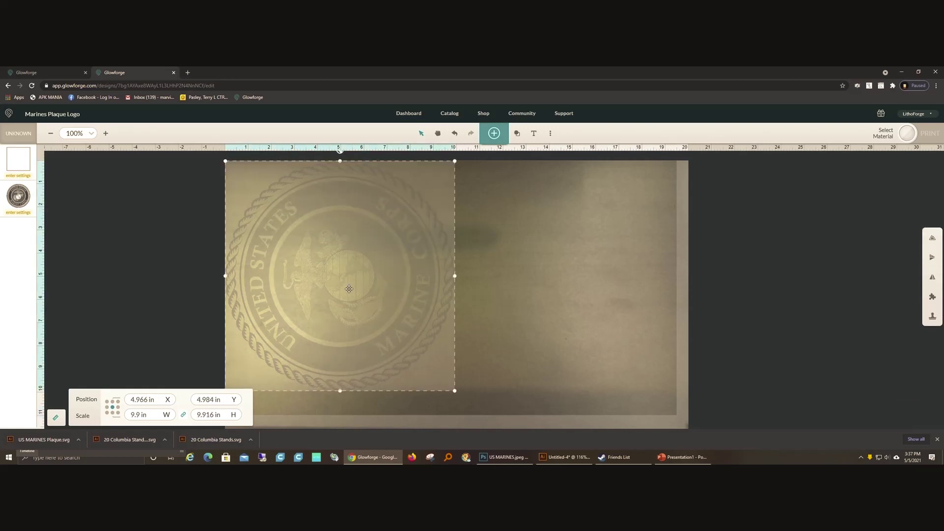
key("Down")
key("Down")
key("Down")
key("Down")
key("Down")
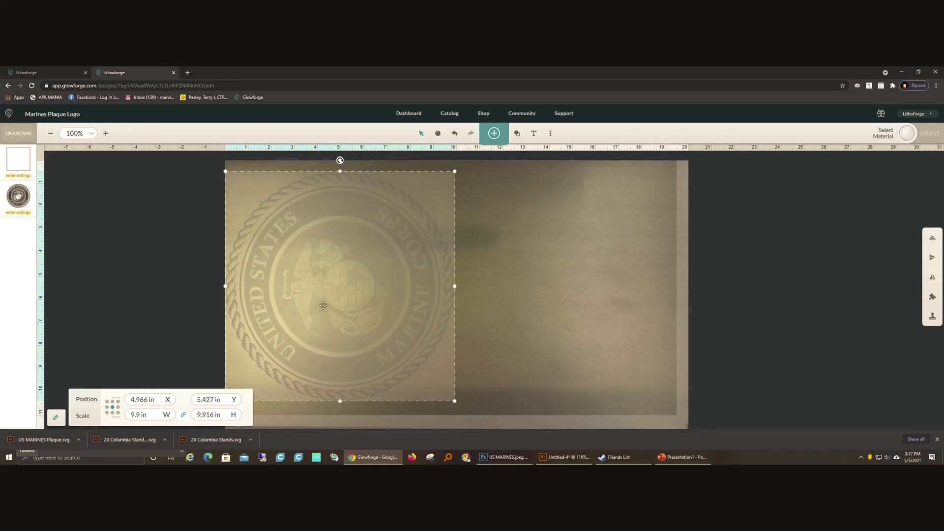
Step: Nudge the 0.5 in square below the emblem to about X 4.8 in and Y 10.73 in
left_click(321, 413)
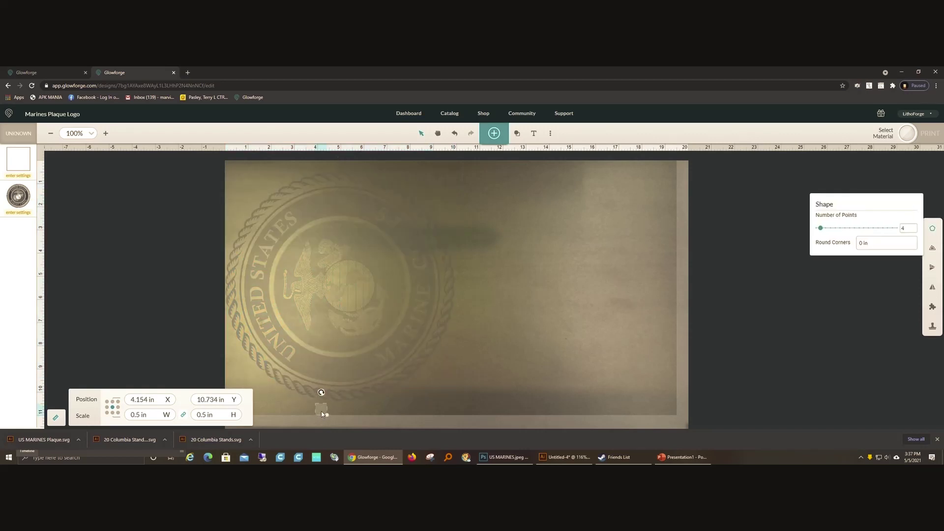
scroll(323, 413, "down", 1)
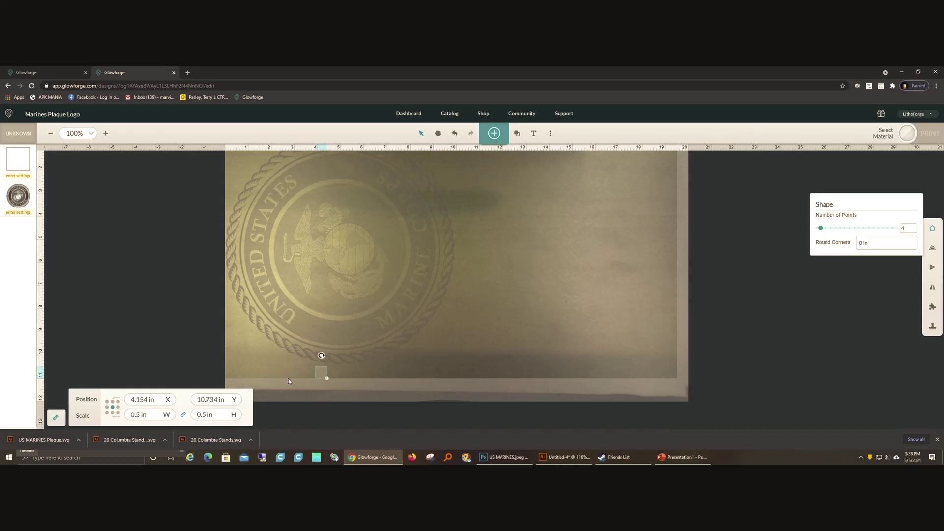
key("Right")
key("Right")
key("Right")
key("Right")
key("Right")
key("Right")
key("Right")
key("Right")
key("Right")
key("Right")
key("Right")
key("Right")
key("Right")
key("Right")
key("Right")
key("Right")
key("Right")
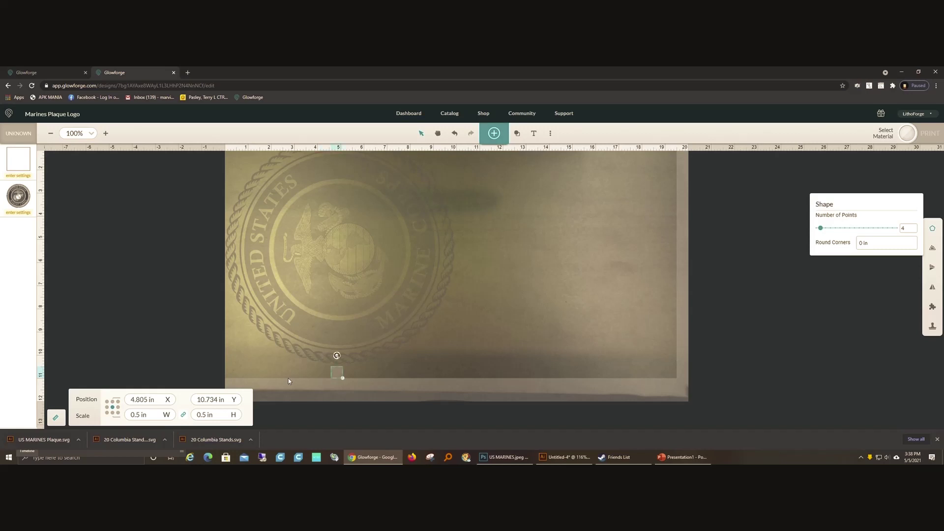
key("Right")
Step: Move the emblem away from the bed's left edge to about X 5.57 in and Y 5.51 in
left_click(373, 341)
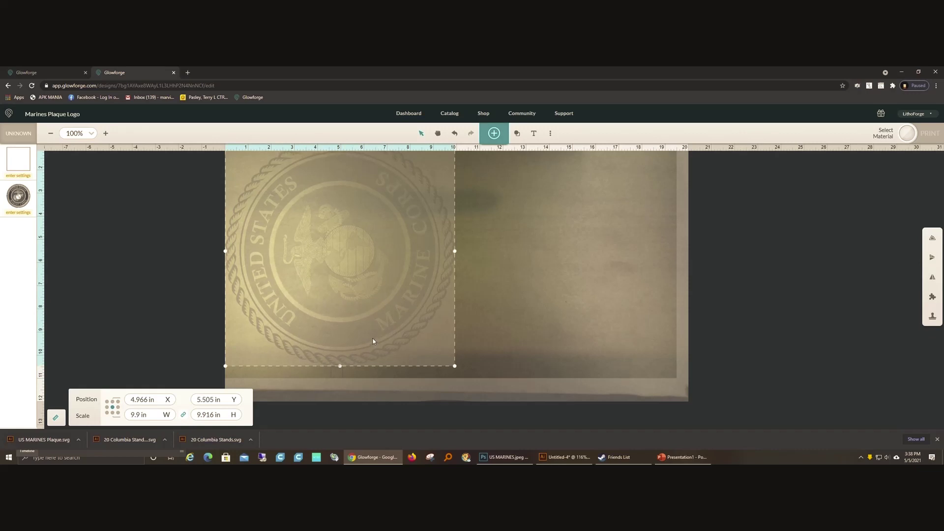
left_click(512, 330)
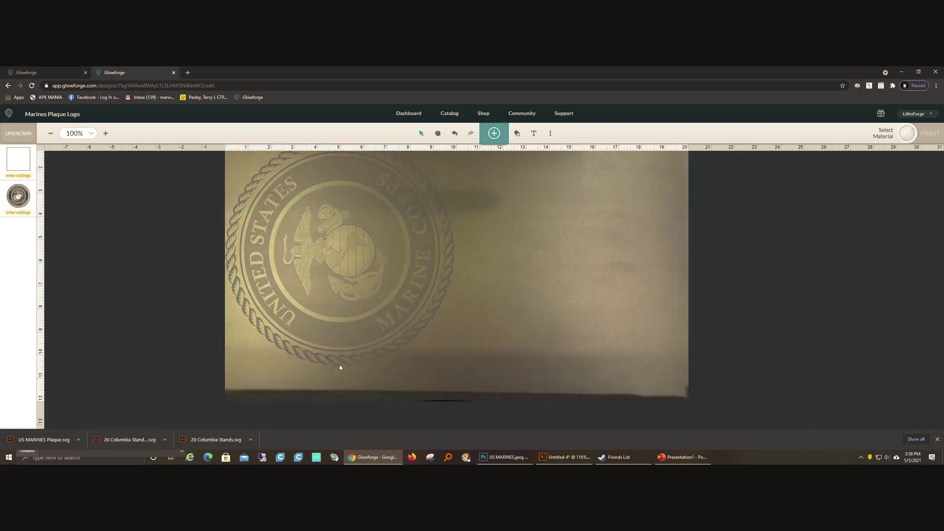
left_click(349, 309)
left_click_drag(349, 308, 362, 309)
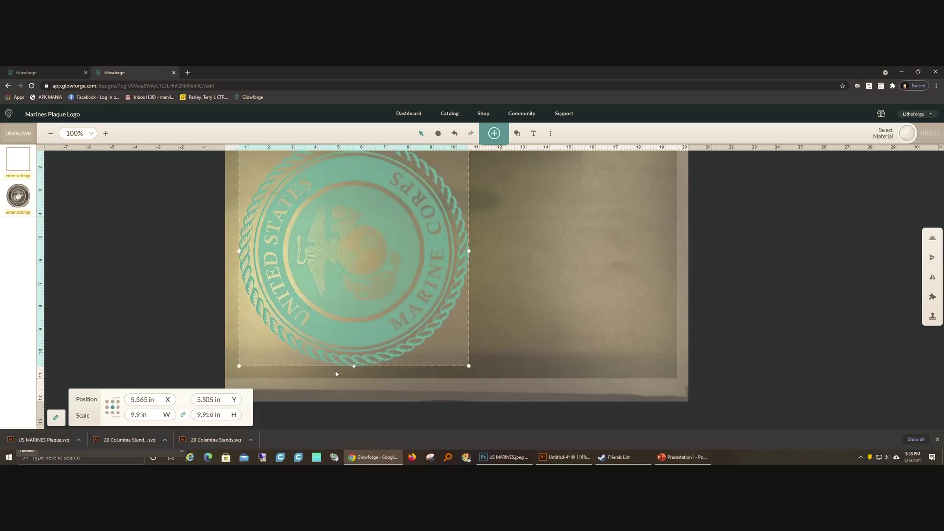
Step: Duplicate the 0.5 in square and place one against the bed's left edge, at about X 0.26 in and Y 5.18 in
left_click(335, 371)
key("ctrl+d")
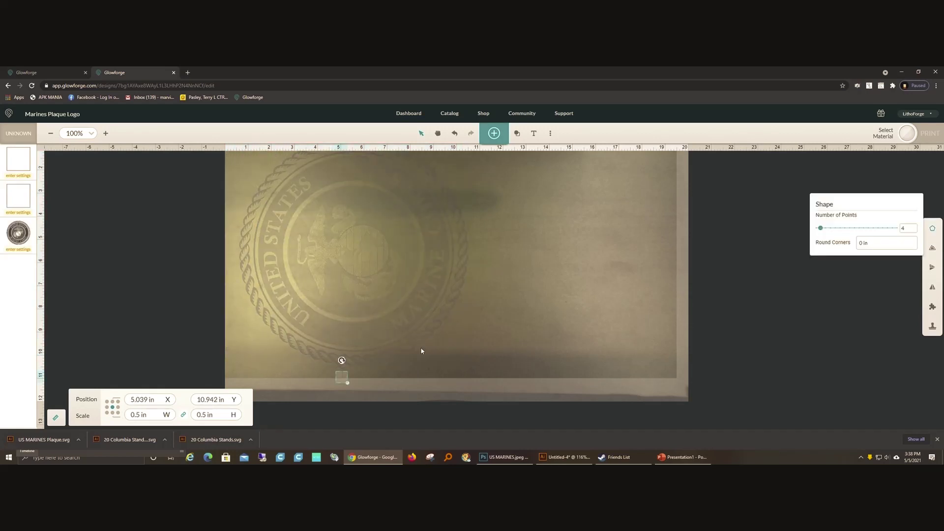
left_click_drag(341, 380, 236, 250)
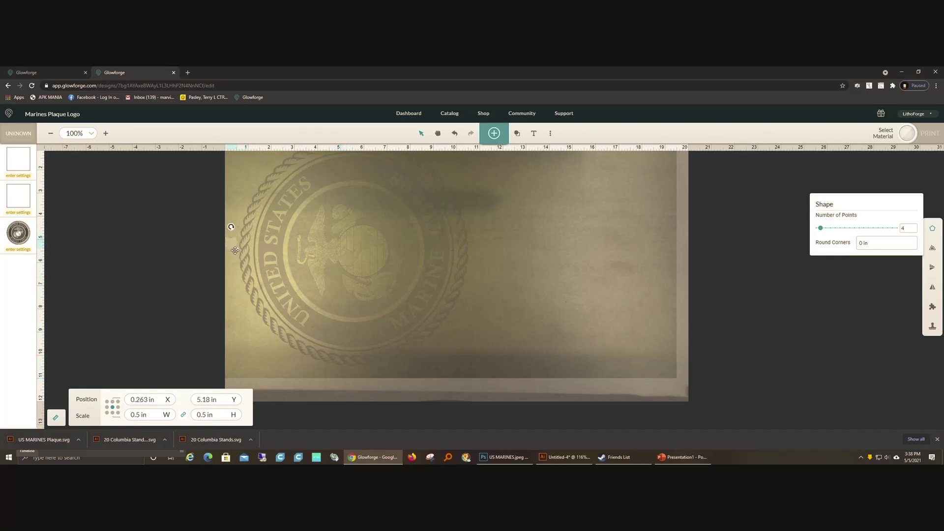
left_click(201, 264)
left_click(229, 246)
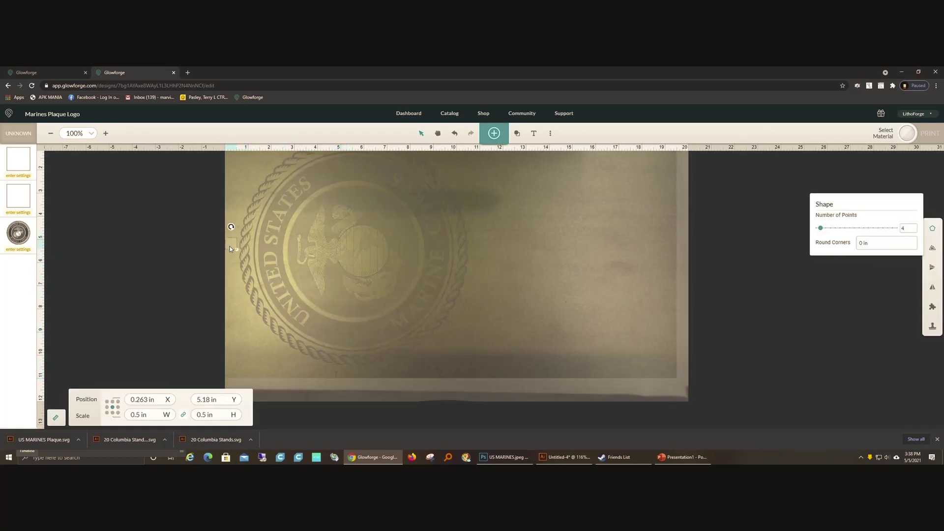
Step: Nudge the emblem left toward the edge square, to about X 5.46 in, and deselect it
left_click(284, 259)
key("Left")
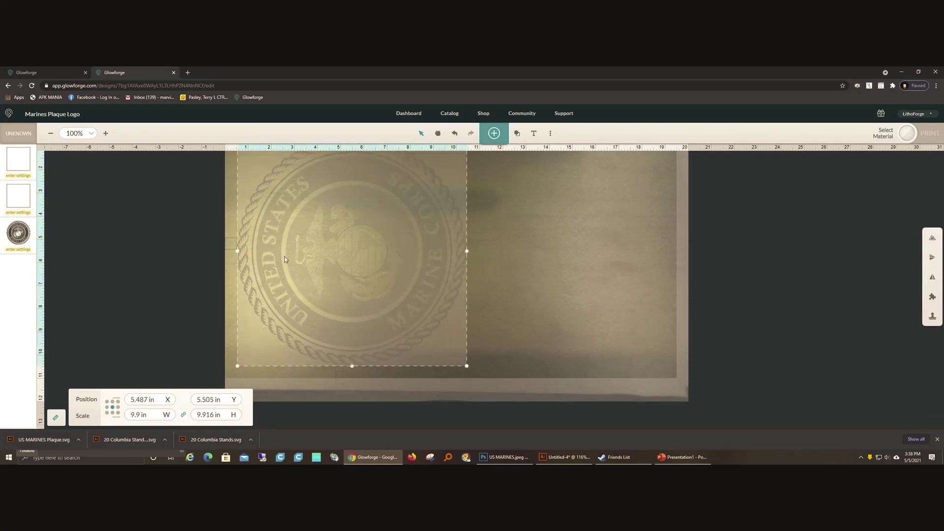
left_click(548, 325)
Step: Nudge the square below the emblem up to about Y 10.73 in and deselect it
left_click(338, 381)
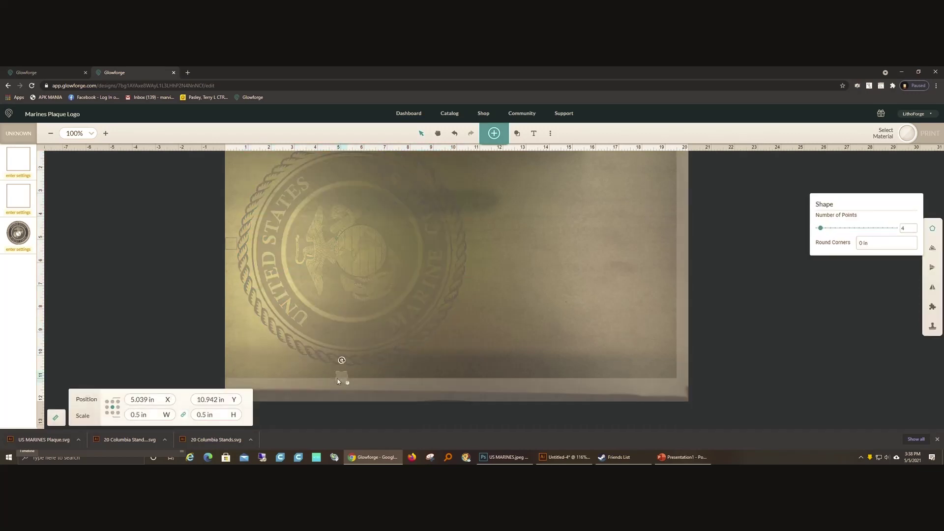
key("Up")
key("Up")
key("Up")
key("Up")
left_click(407, 373)
Step: Assign the custom cut setting .24 Shiplap Rounds to both square shapes
left_click(29, 157)
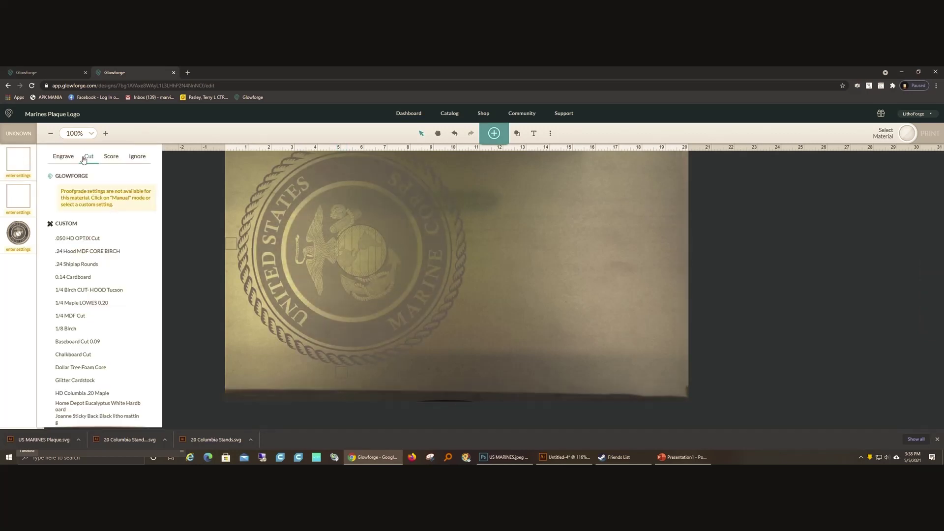
left_click(84, 270)
left_click(18, 196)
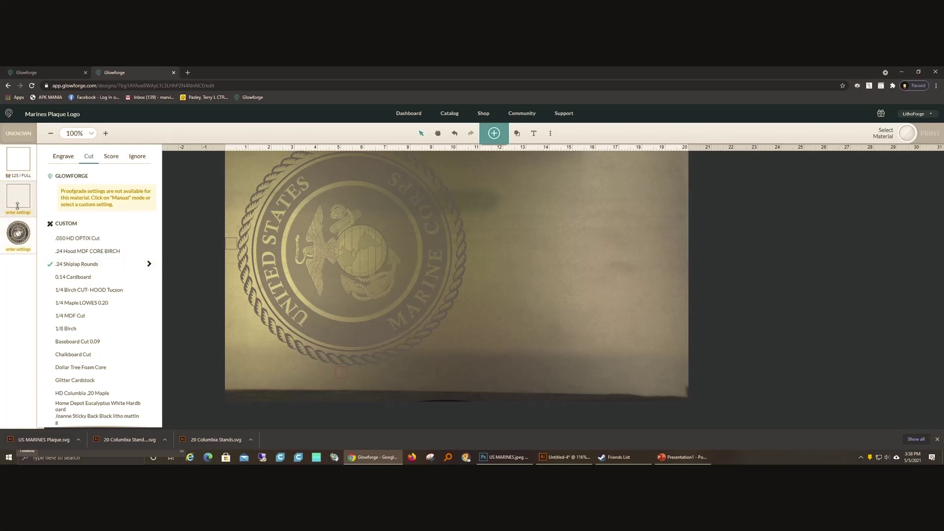
left_click(91, 268)
left_click(497, 339)
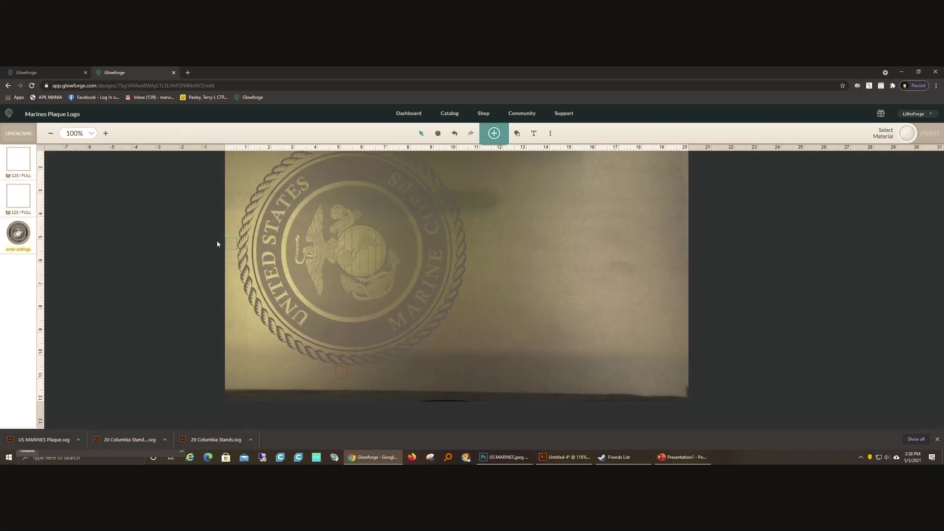
Step: Fine-tune the square below the emblem to about Y 10.72 in and check the emblem's position
left_click_drag(338, 375, 339, 376)
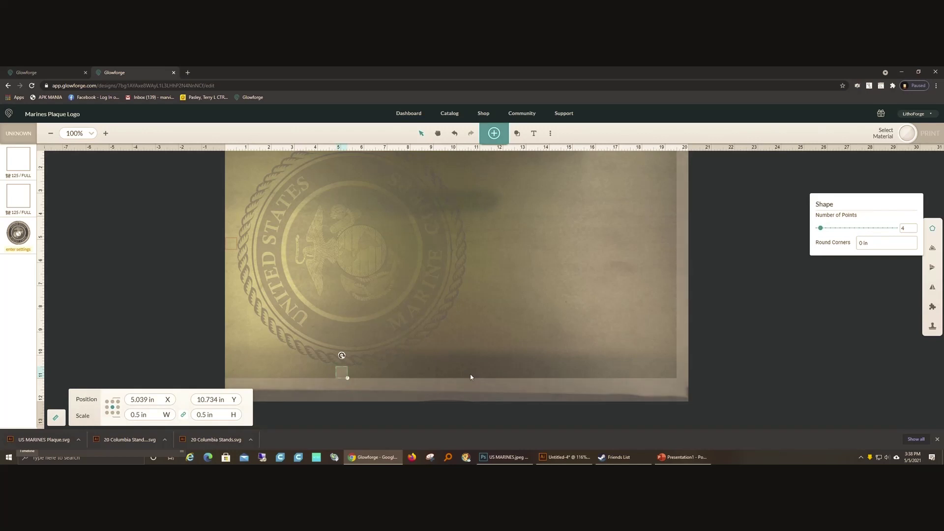
left_click(437, 374)
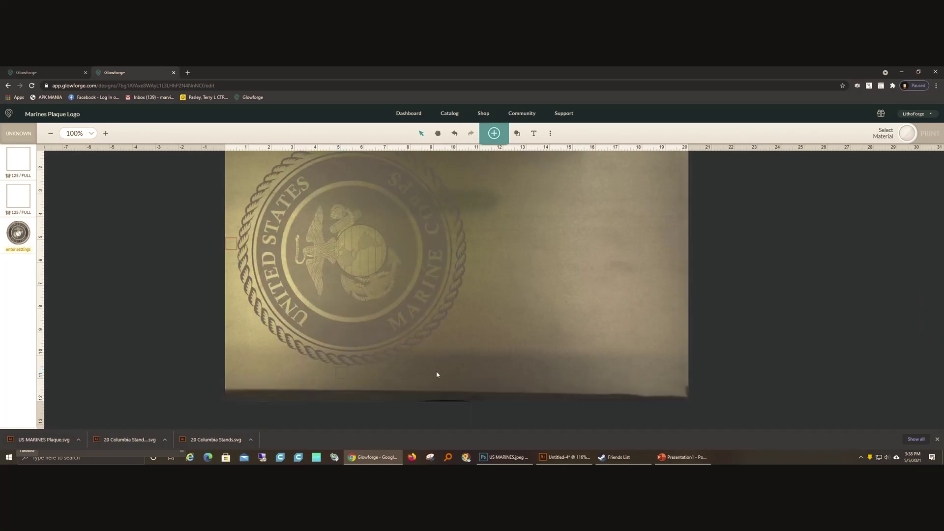
left_click(346, 377)
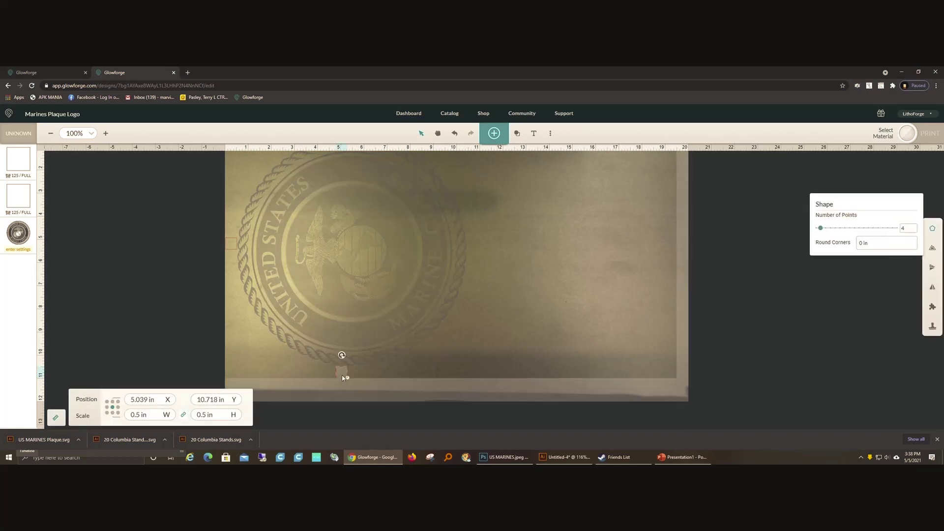
left_click(504, 336)
scroll(362, 317, "up", 3)
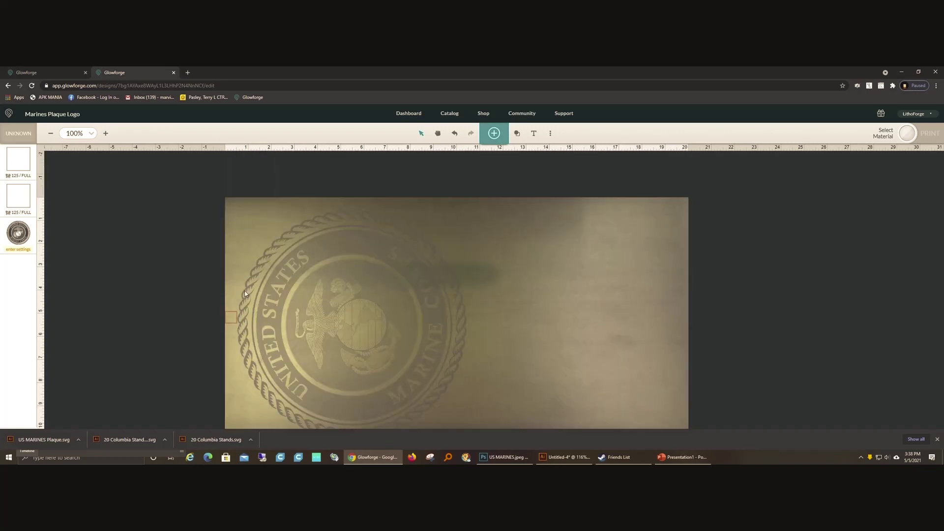
left_click(256, 327)
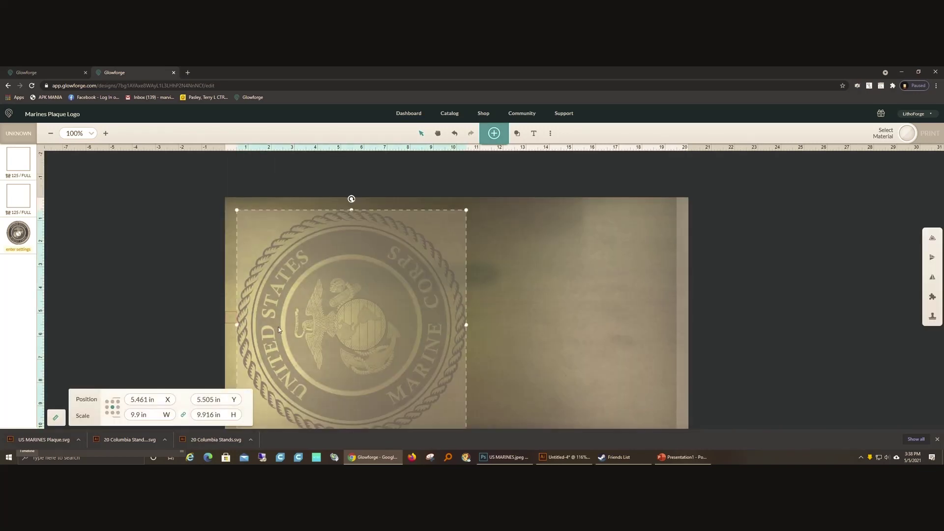
left_click(497, 317)
Step: Duplicate the left-edge square and place the copy above the emblem, at about X 5.66 in and Y 0.31 in
left_click(232, 318)
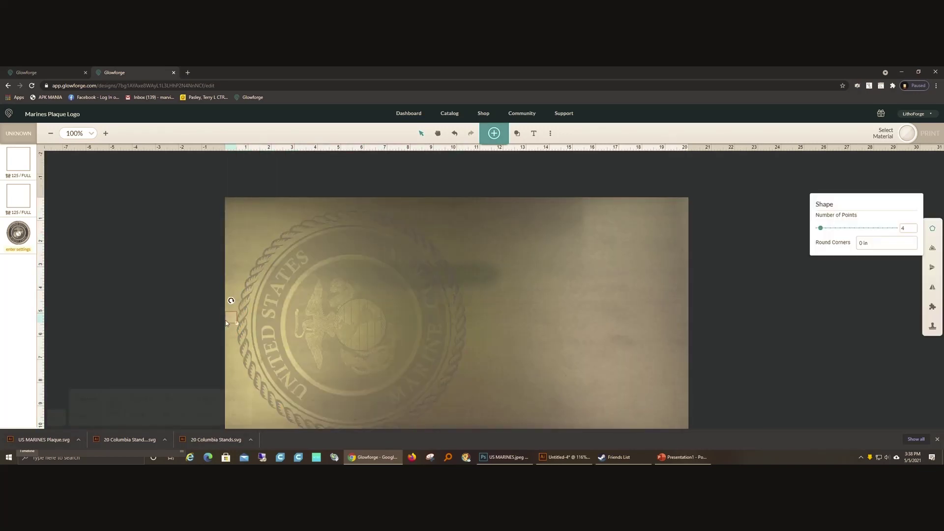
key("ctrl+d")
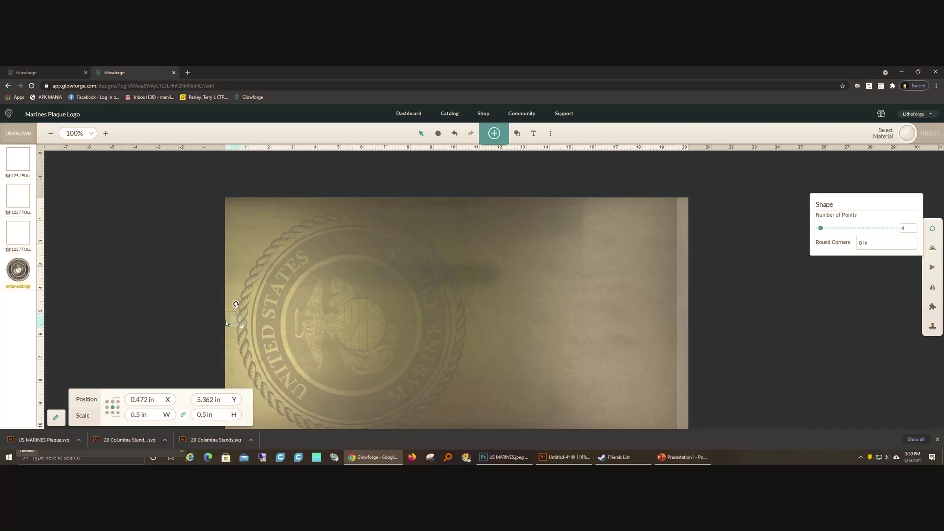
key("shift+Up")
left_click_drag(236, 290, 354, 204)
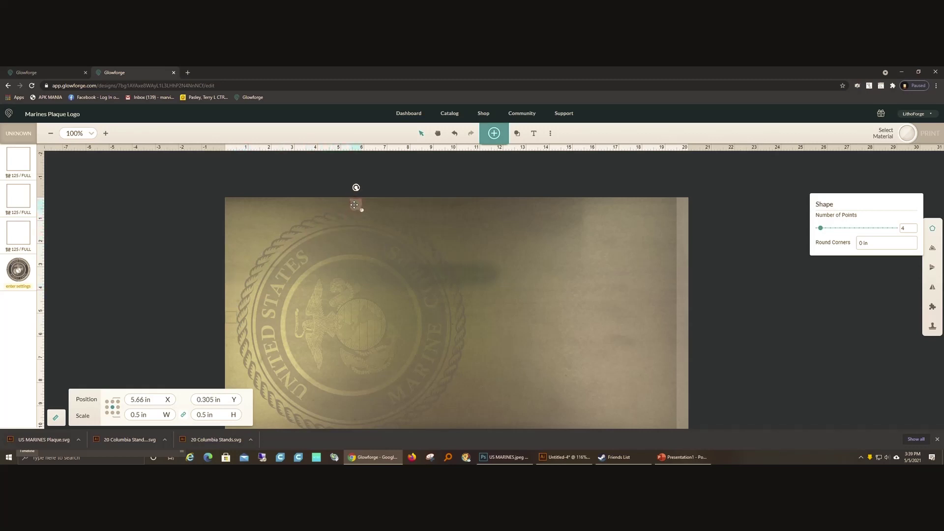
left_click(194, 249)
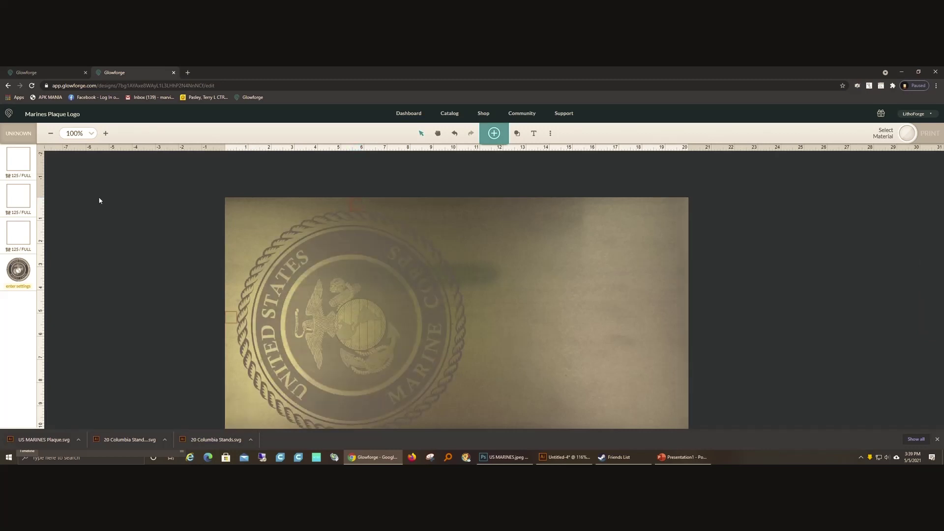
Step: Set all three square shapes to Ignore so they are left out of the print
left_click(12, 167)
left_click(137, 156)
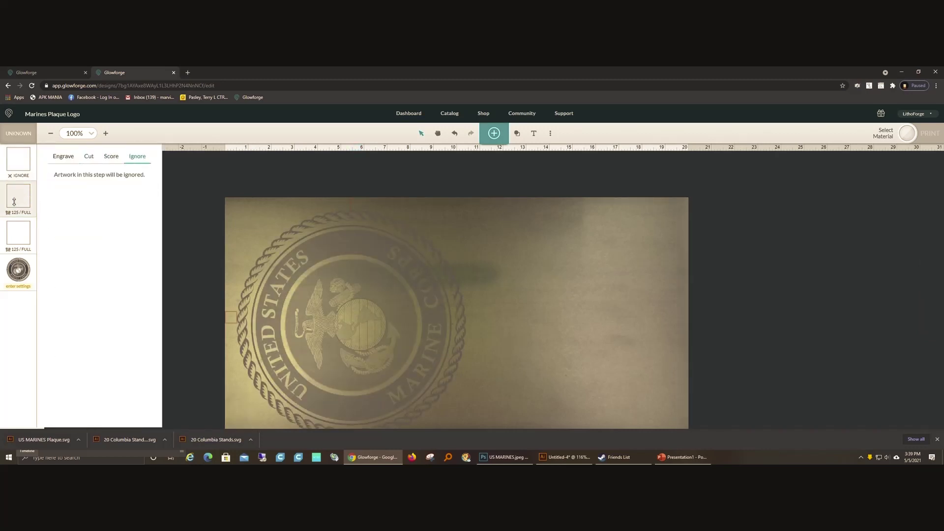
left_click(14, 201)
left_click(137, 157)
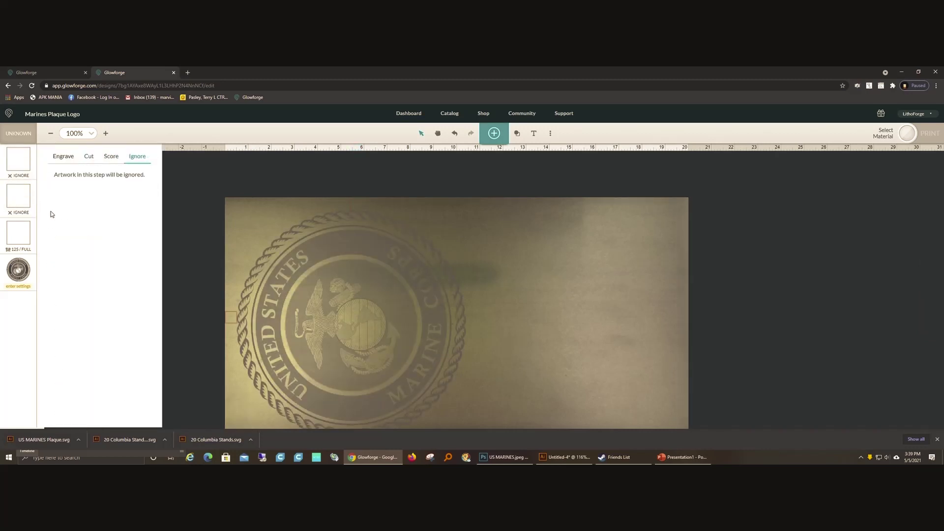
left_click(28, 234)
left_click(137, 157)
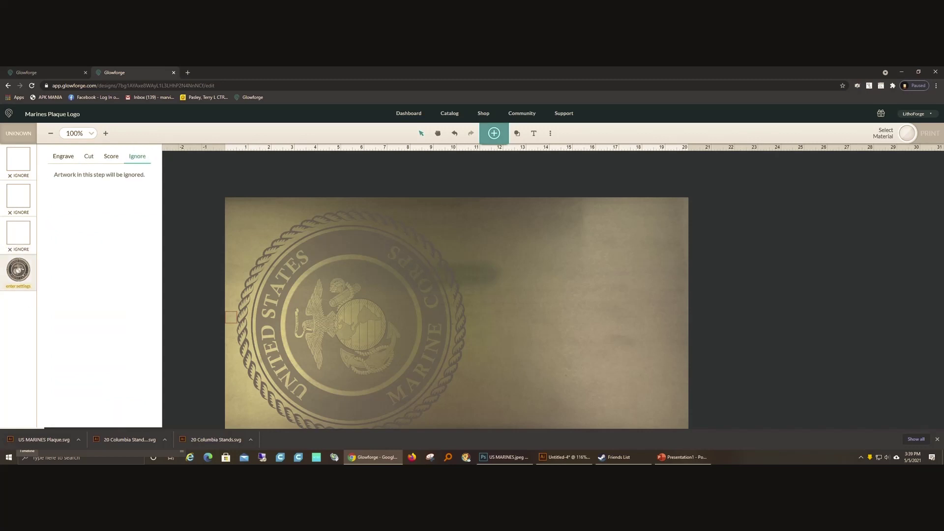
Step: Assign the custom 3D Engrave setting to the emblem and review its speed, power, grayscale and lines-per-inch options
left_click(18, 270)
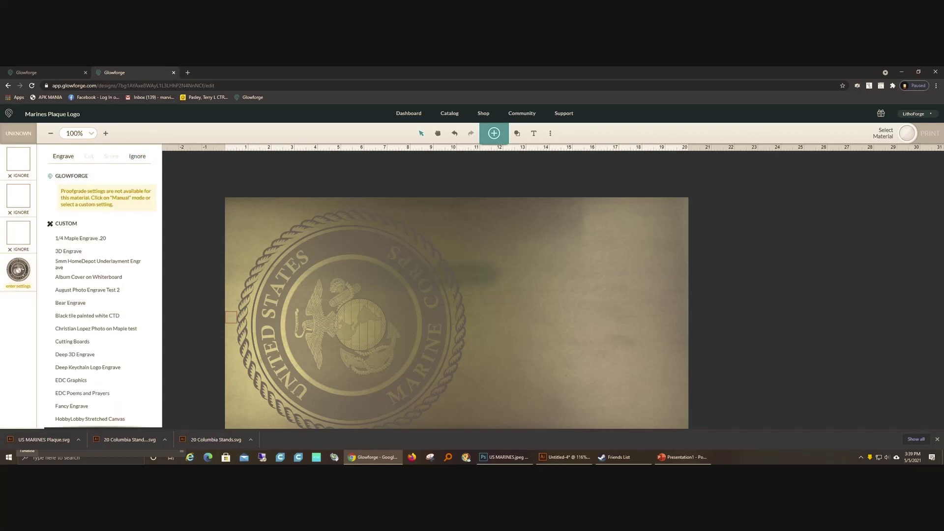
left_click(81, 253)
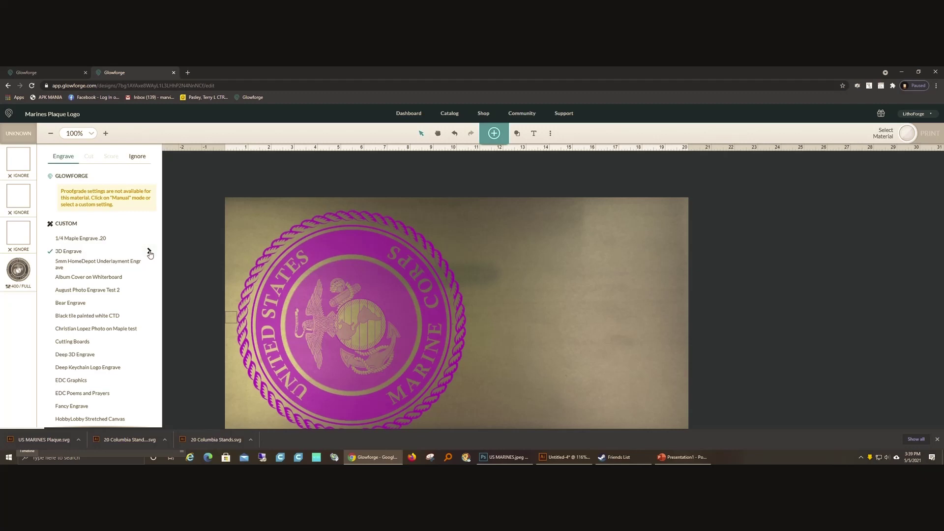
left_click(149, 251)
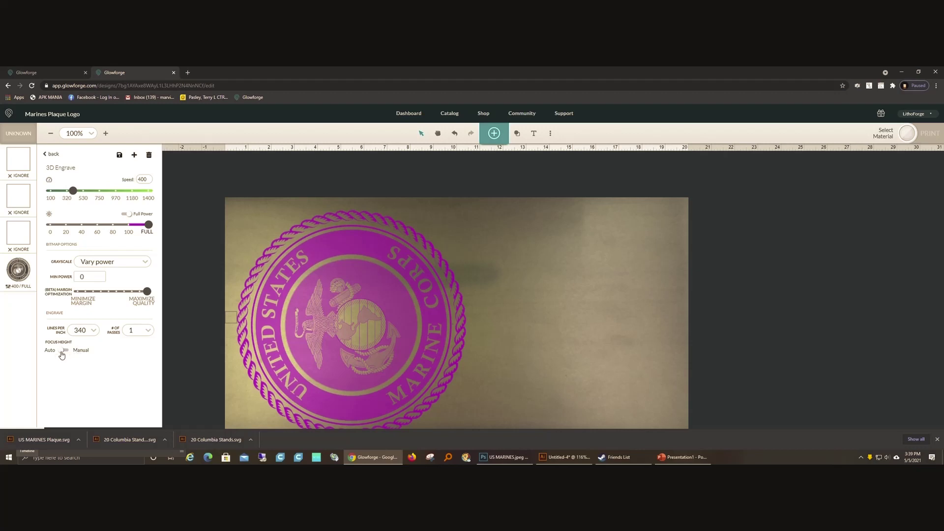
left_click(198, 190)
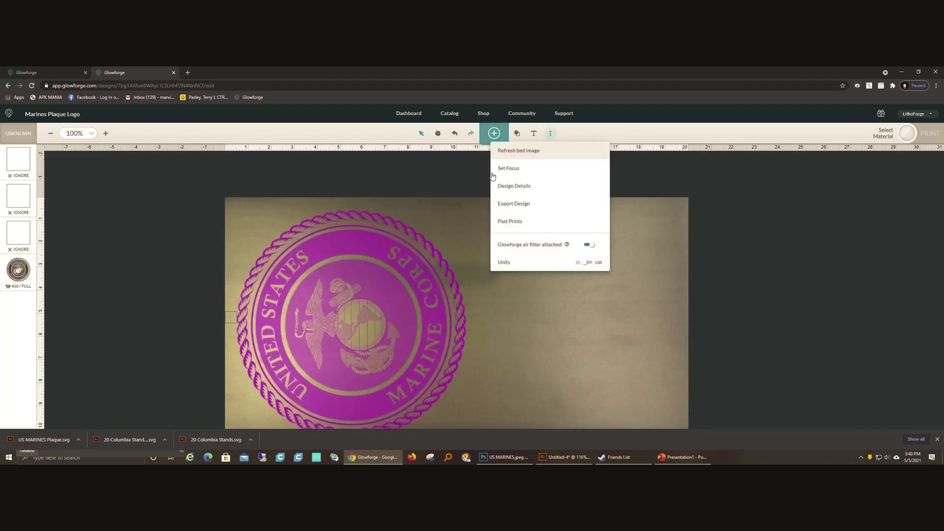
Step: Set the laser focus at a point near the center of the emblem
left_click(550, 133)
left_click(506, 170)
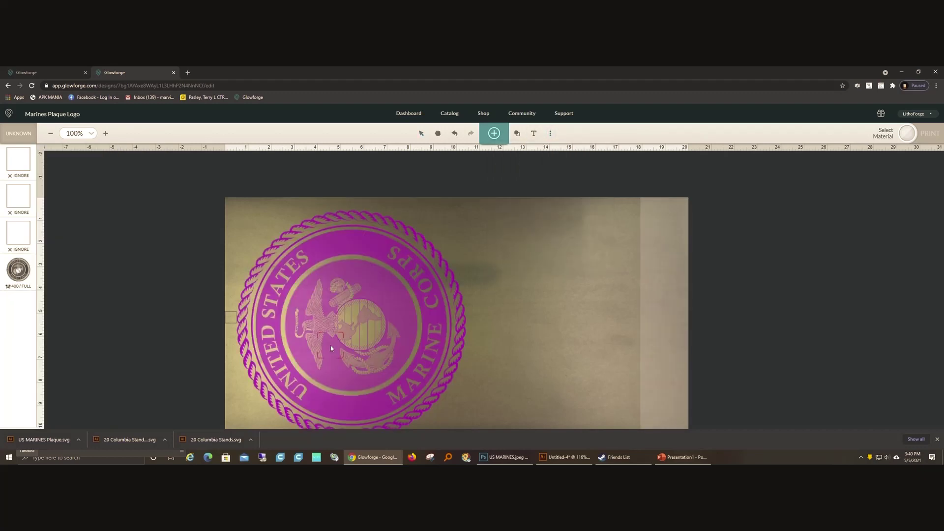
left_click(349, 326)
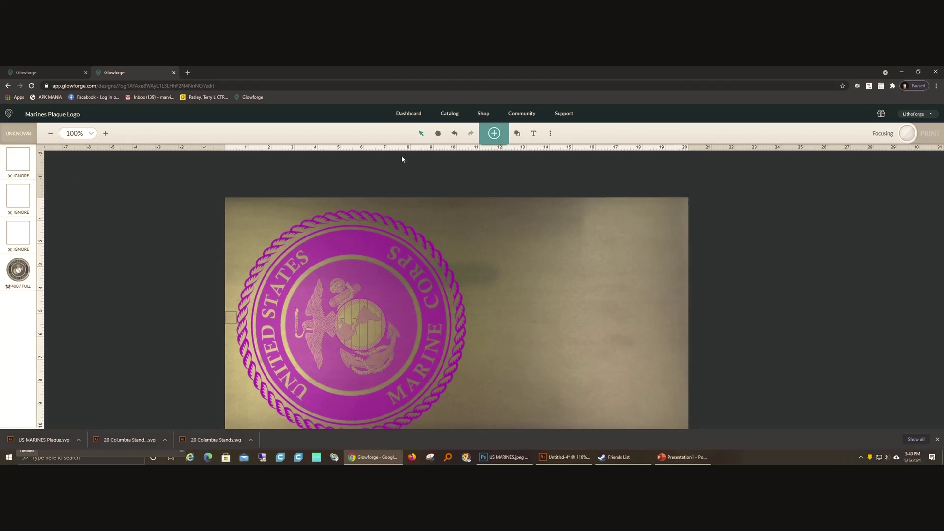
left_click(517, 133)
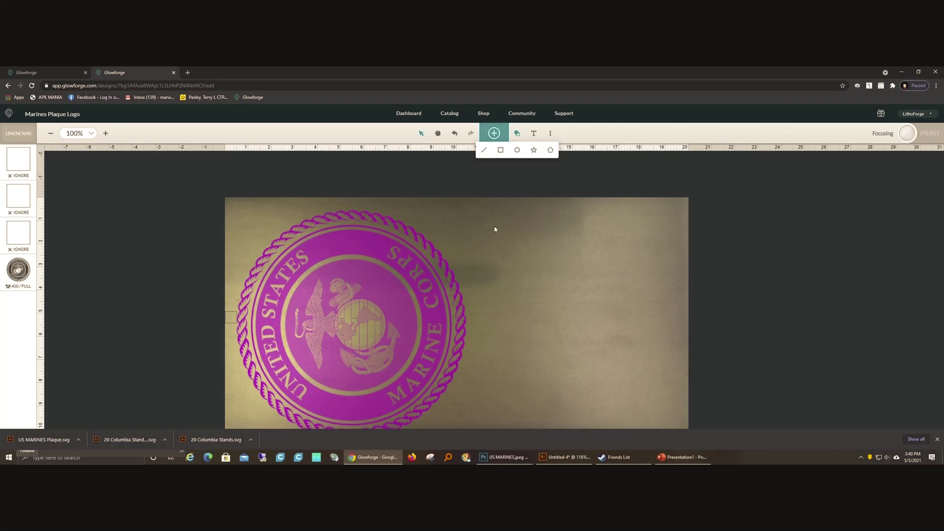
Step: Add a new square shape, size it to 10.9 in by 10.9 in, and unlock its aspect ratio
left_click(501, 150)
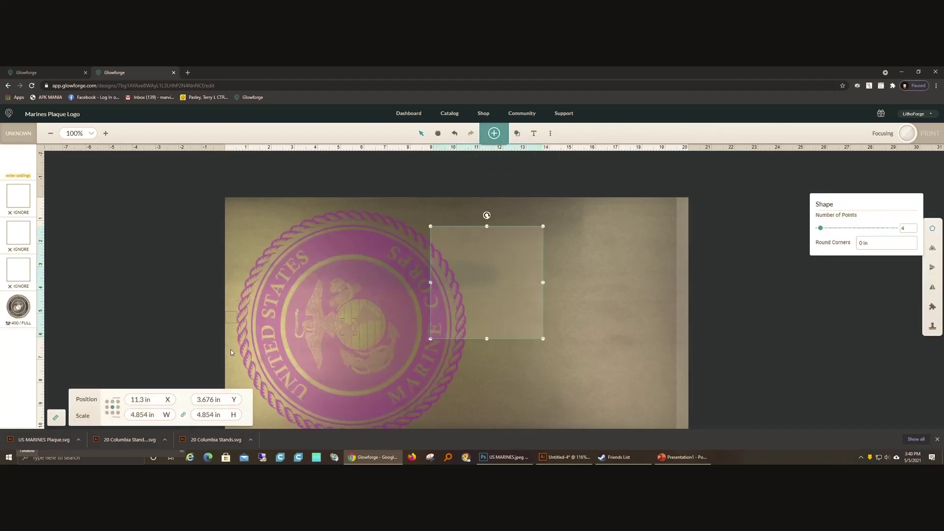
left_click(215, 415)
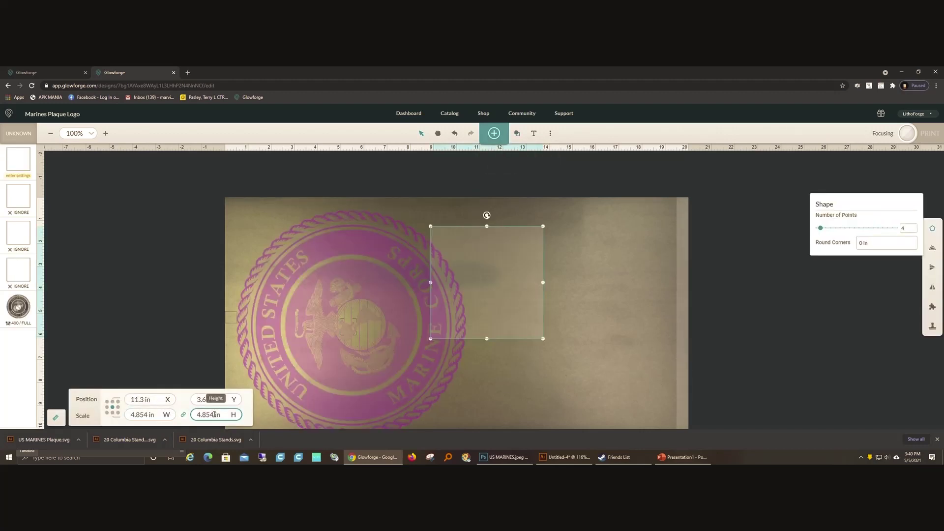
double_click(214, 415)
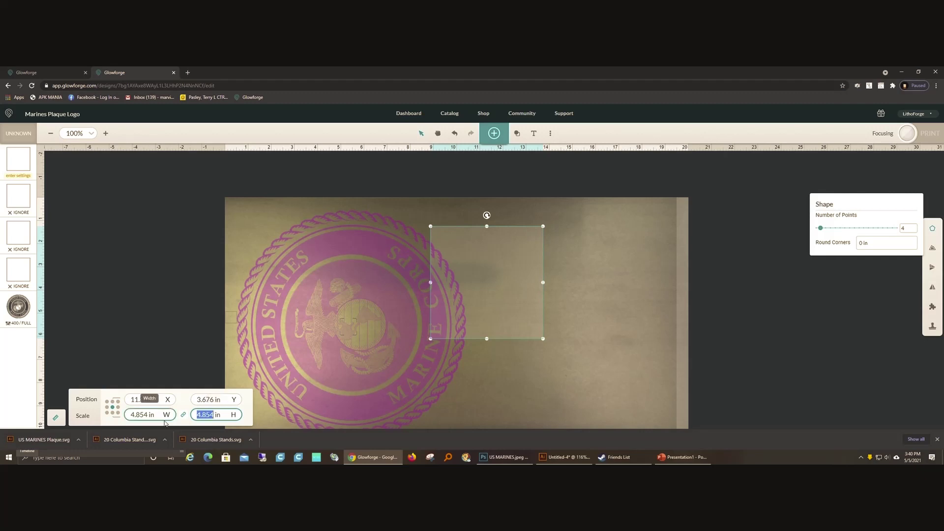
type("10.9")
key("Return")
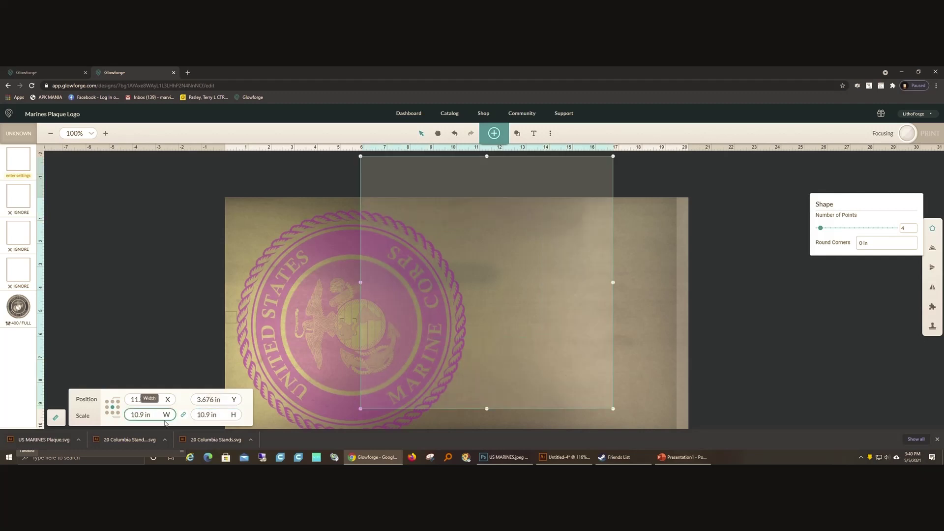
left_click(183, 414)
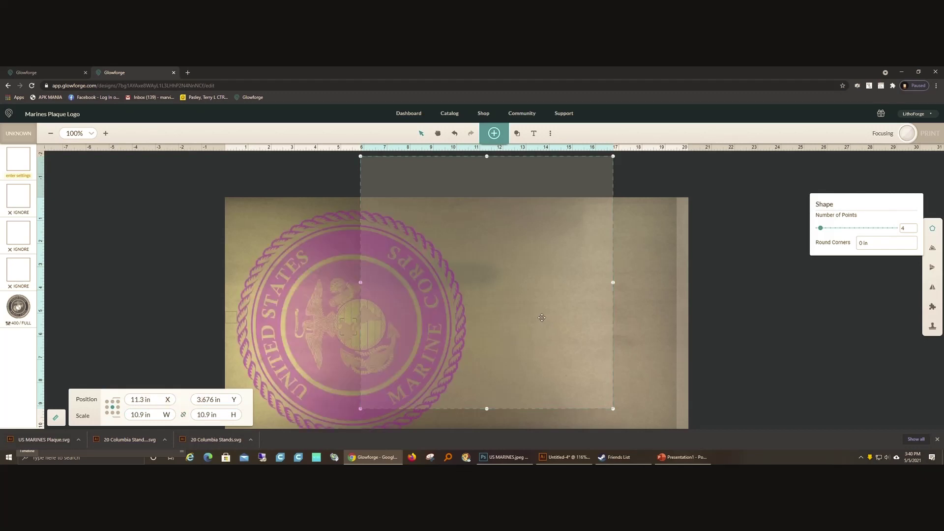
Step: Move the 10.9 in square over the emblem, to about X 5.46 in and Y 5.54 in
left_click_drag(541, 319, 417, 338)
scroll(474, 337, "down", 1)
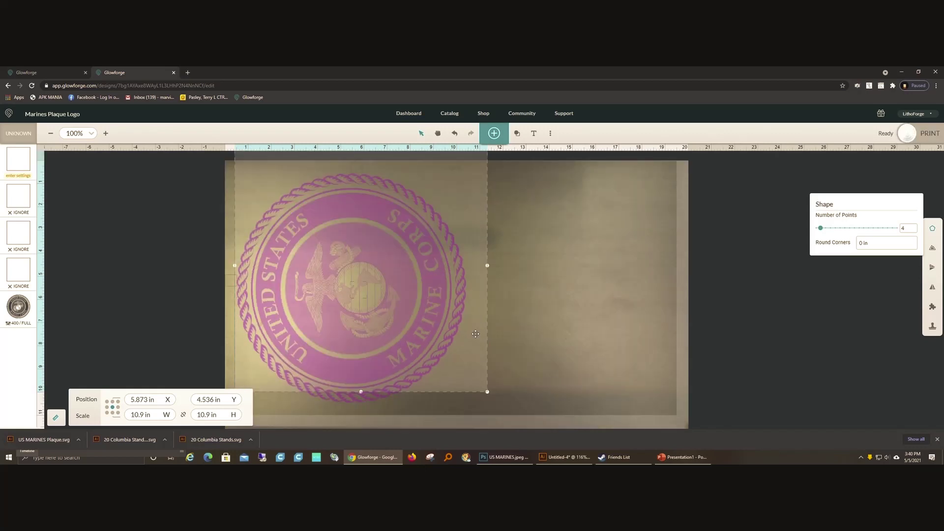
left_click_drag(475, 341, 471, 361)
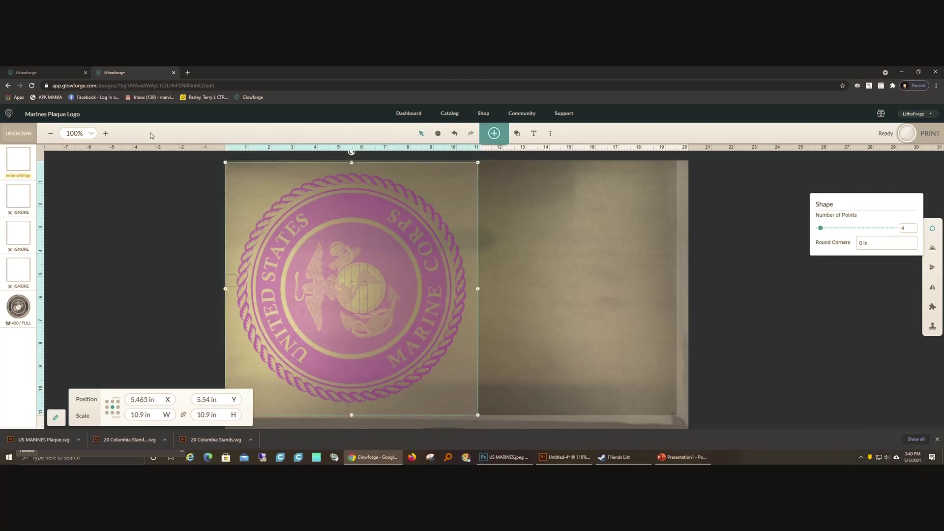
Step: Assign the custom cut setting .24 Hood MDF CORE BIRCH to the large square outline
left_click(13, 164)
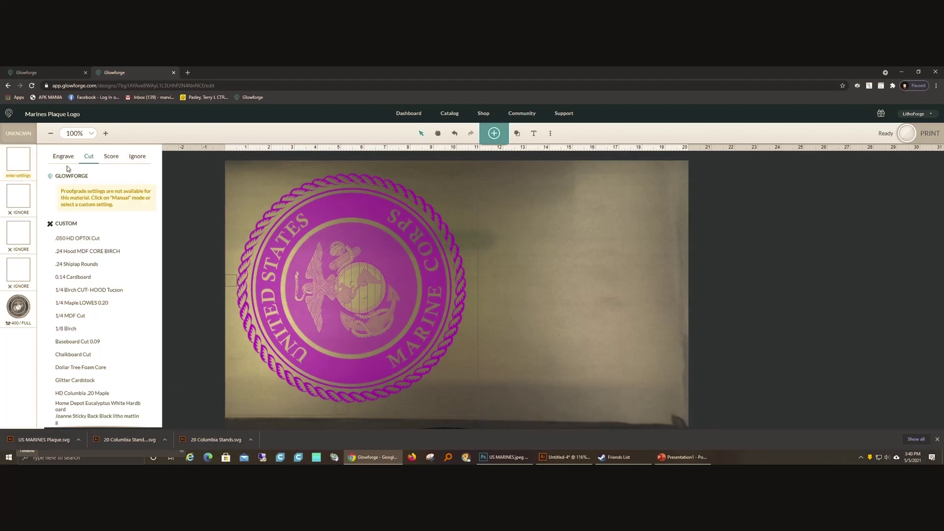
left_click(81, 251)
left_click(170, 238)
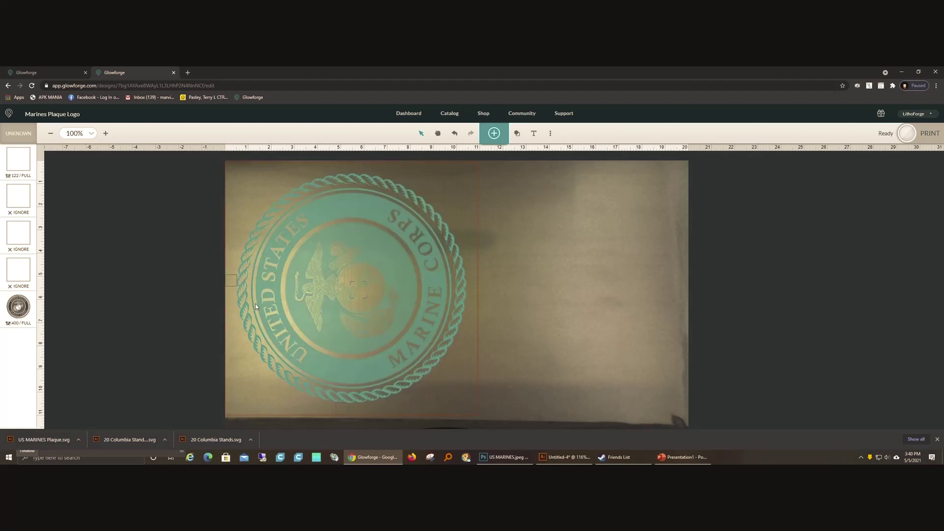
left_click(229, 286)
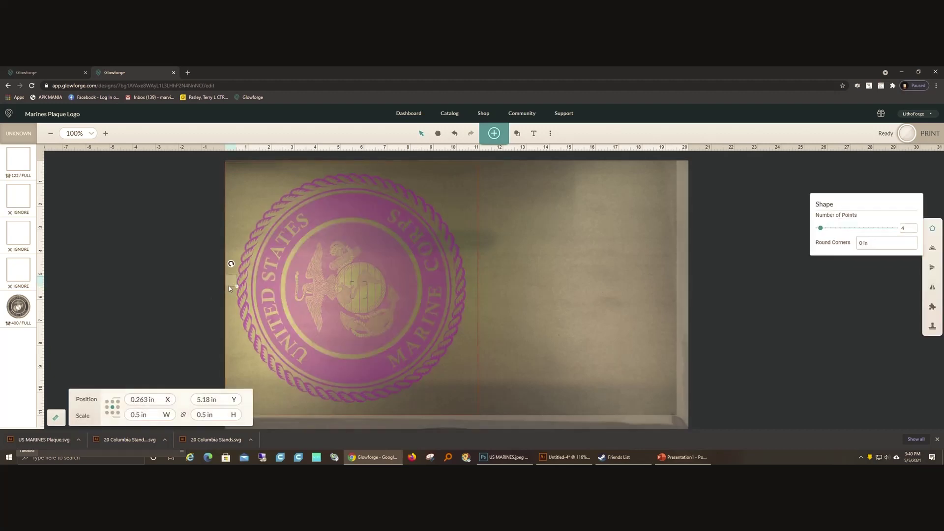
left_click(180, 292)
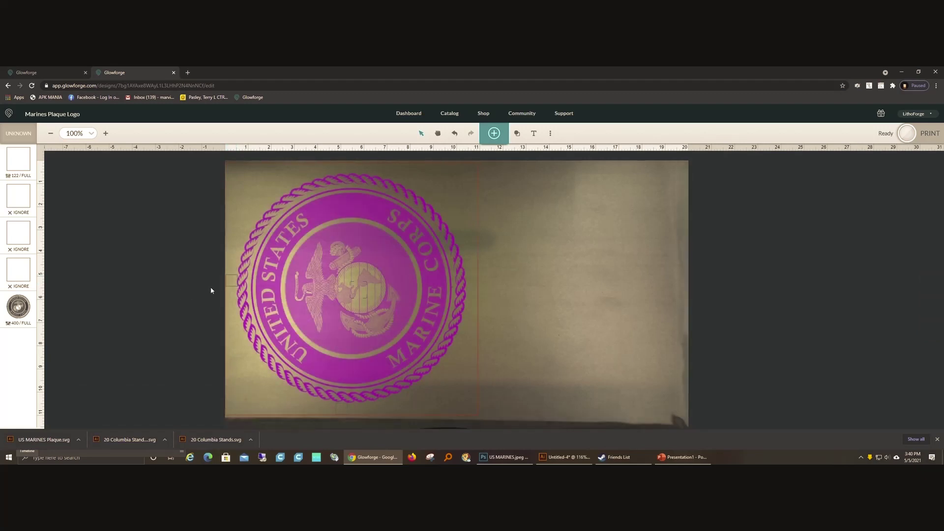
left_click(230, 284)
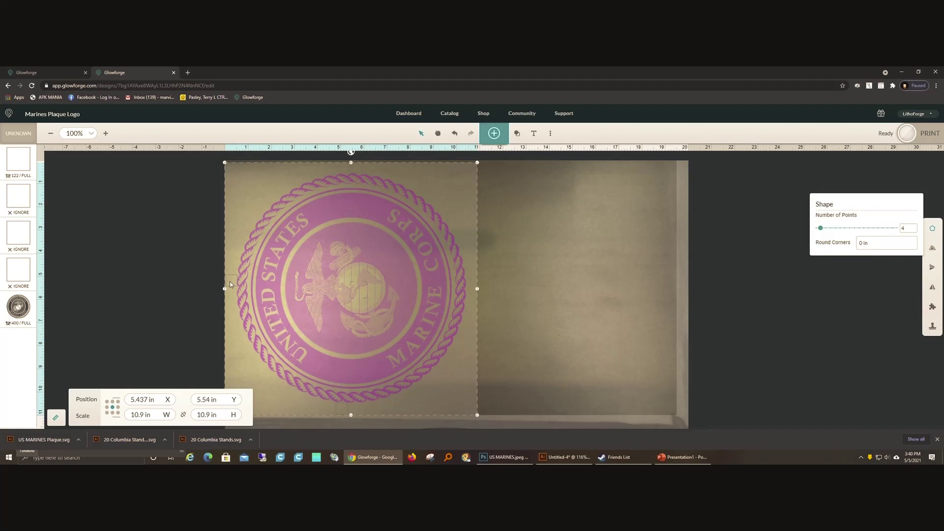
left_click(189, 282)
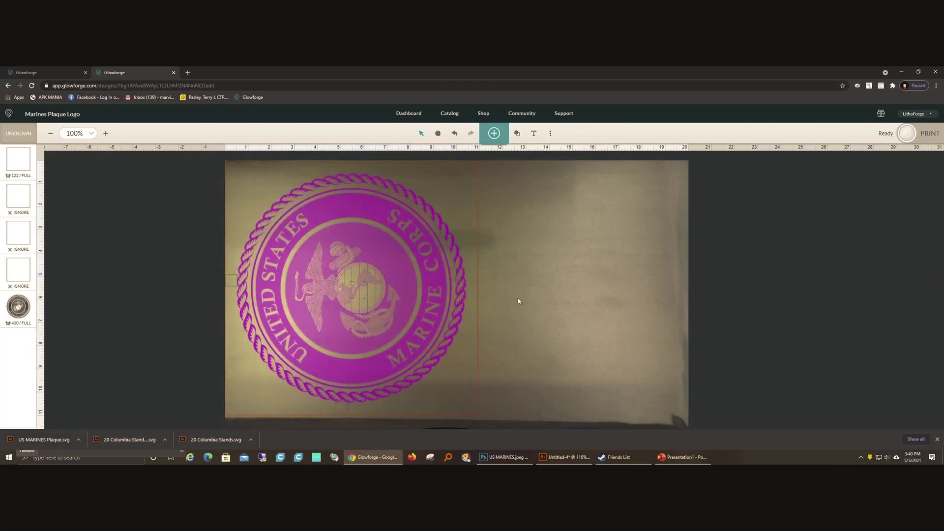
Step: Unlock the cut outline's aspect ratio, set its width to 14.9 in, and position it at about X 7.47 in and Y 5.54 in
left_click(481, 315)
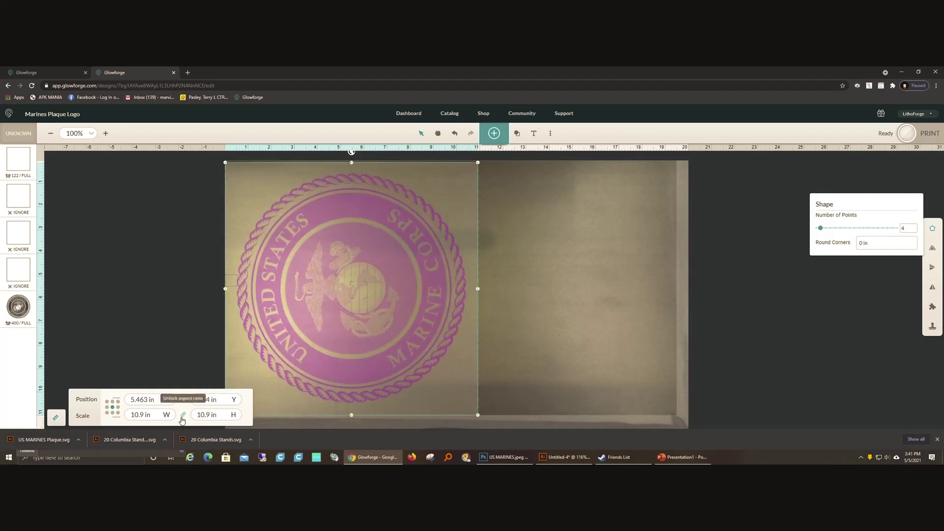
left_click(211, 415)
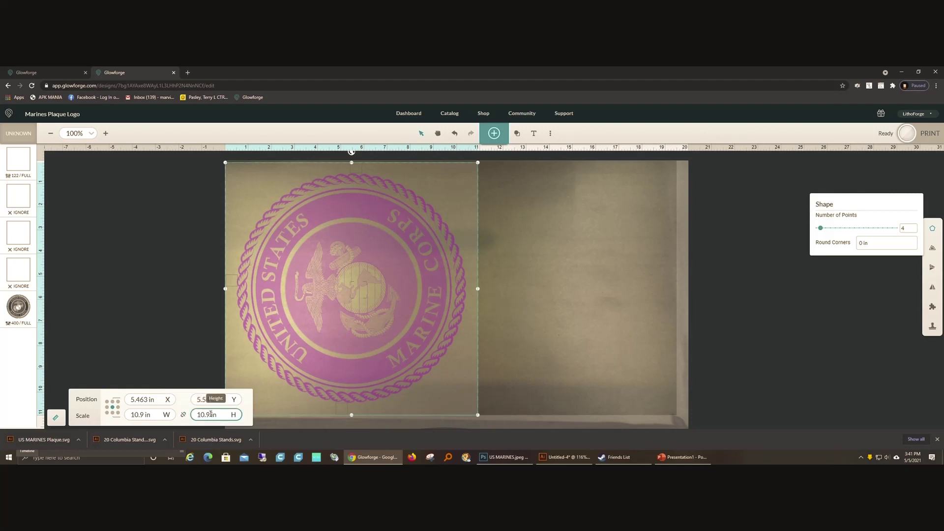
left_click(143, 414)
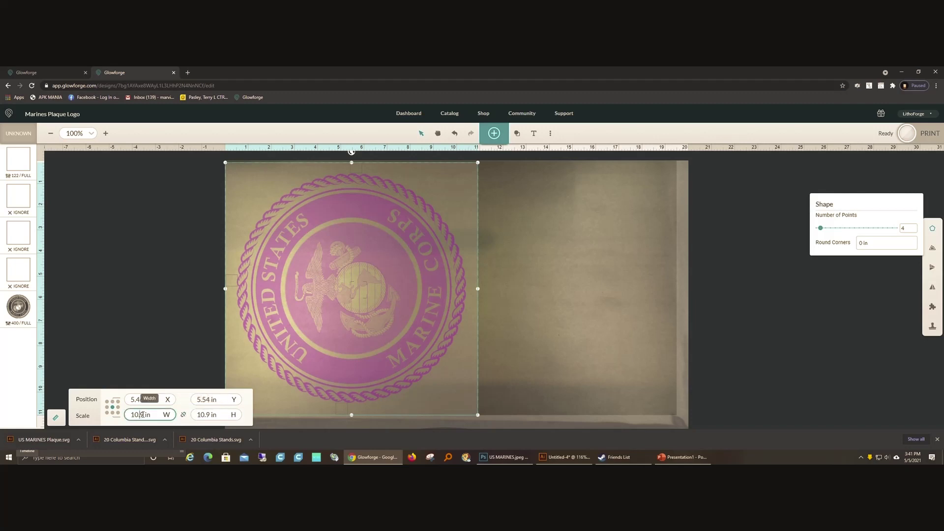
left_click_drag(143, 415, 126, 415)
type("14.9")
key("Return")
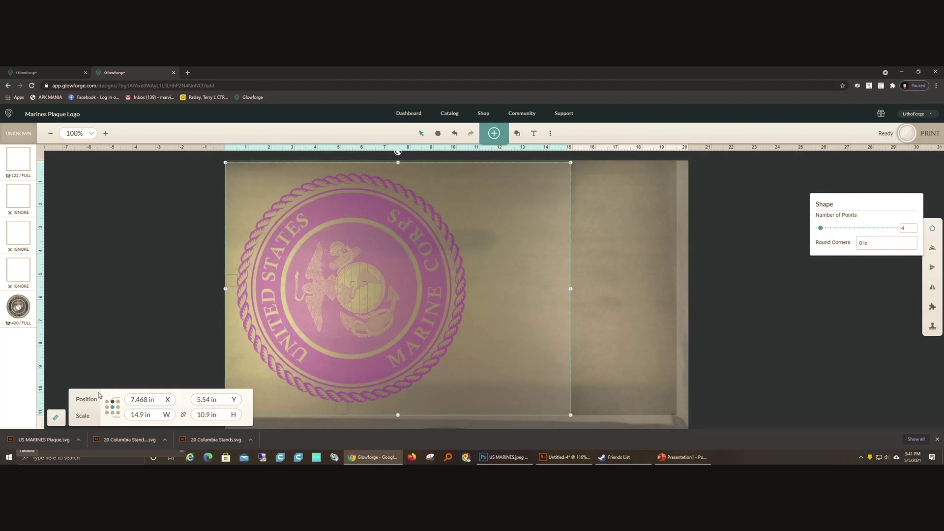
left_click(95, 310)
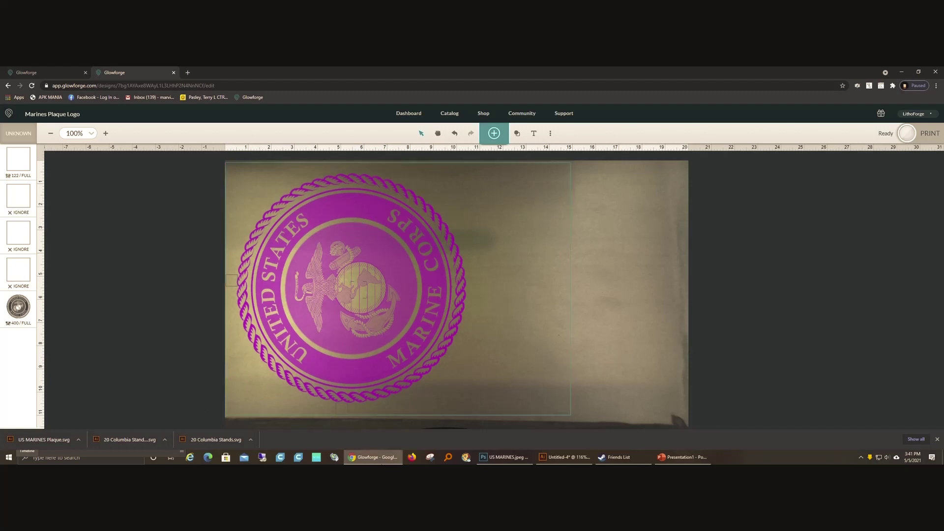
mouse_move(504, 463)
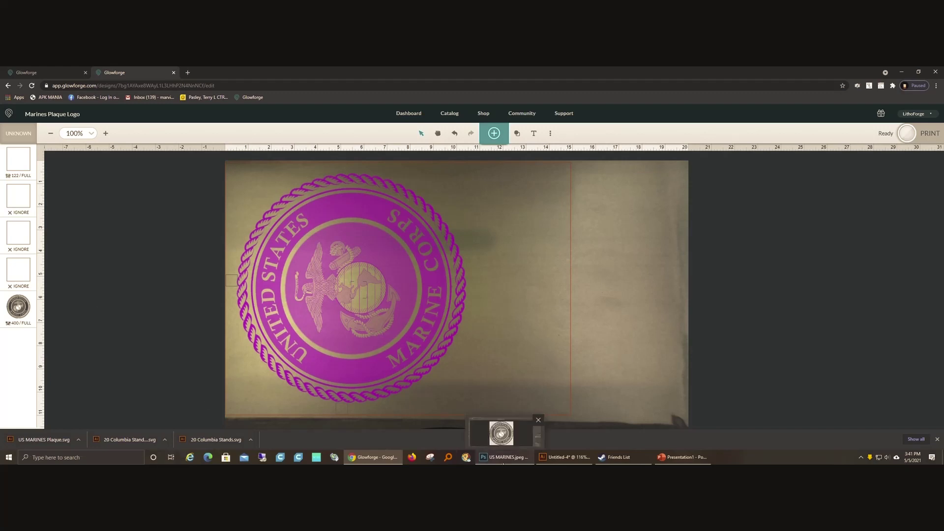
left_click(509, 457)
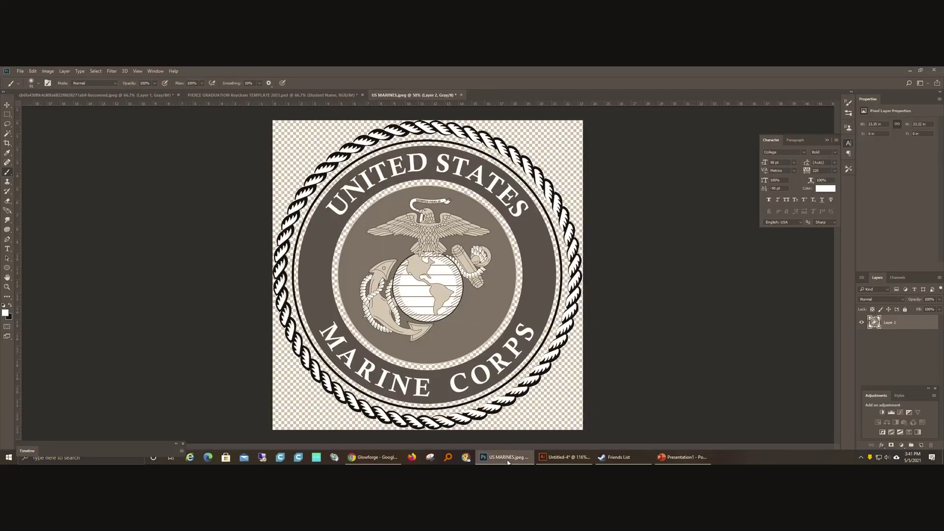
left_click(509, 457)
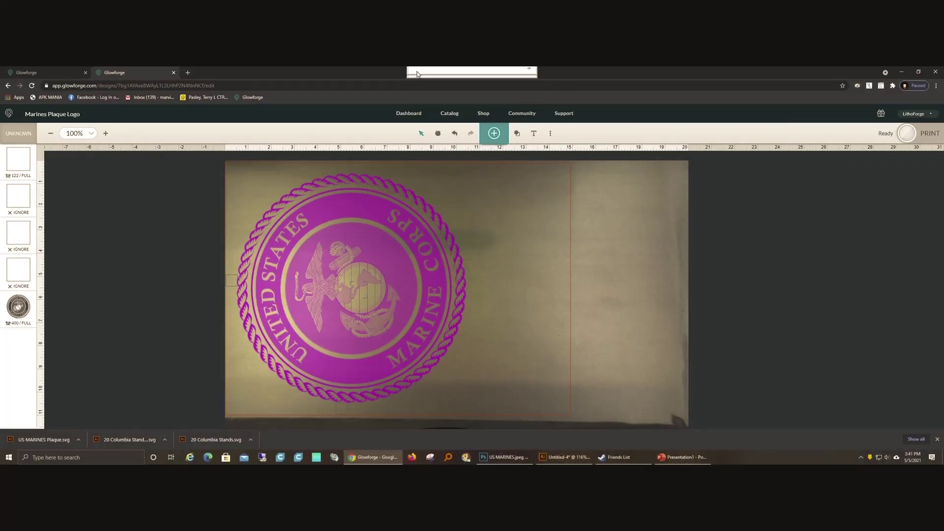
mouse_move(422, 79)
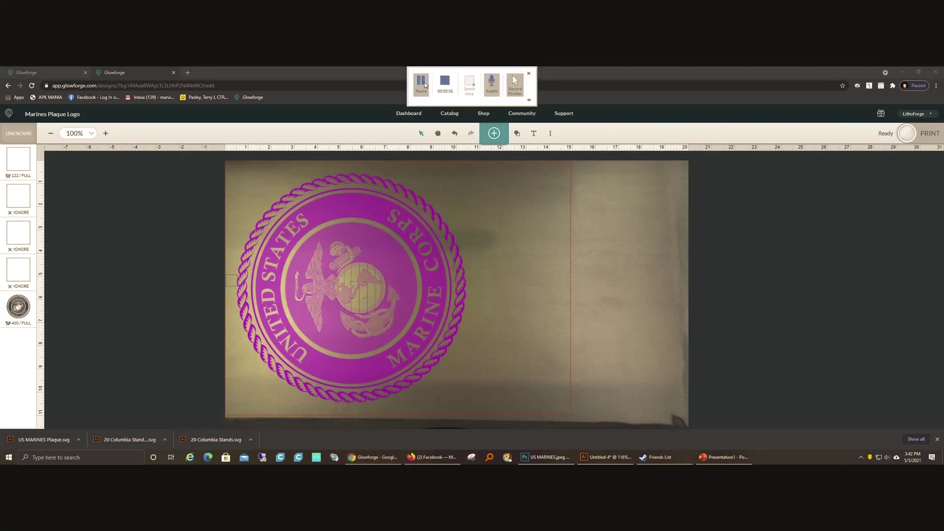
Step: Switch to Illustrator, place a new text object on the blank artboard, and set its font to Linux Libertine Capitals Bold
left_click(590, 457)
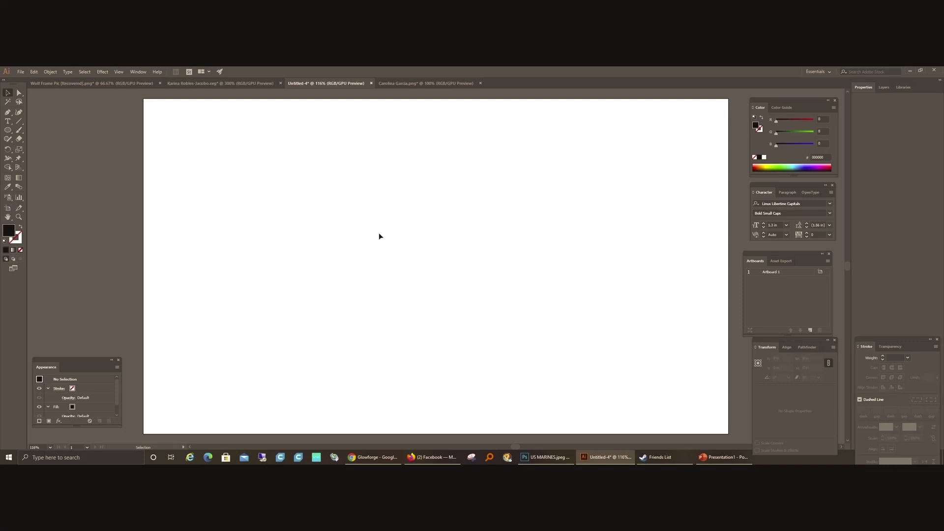
left_click(7, 122)
left_click(283, 274)
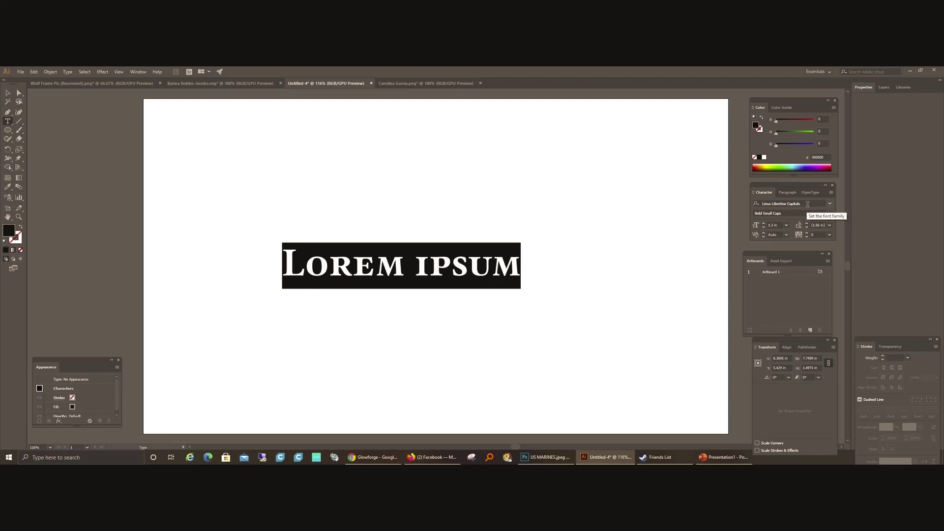
left_click(809, 203)
left_click(831, 204)
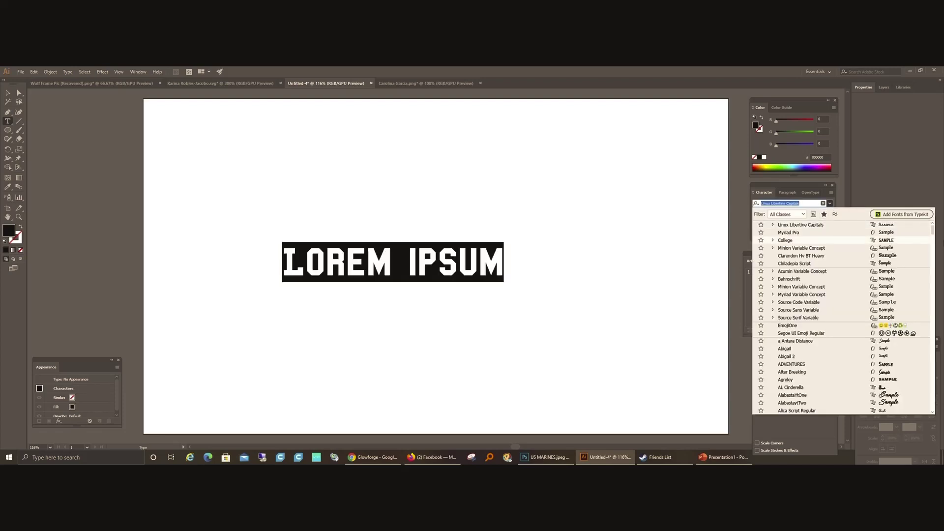
type("Linux")
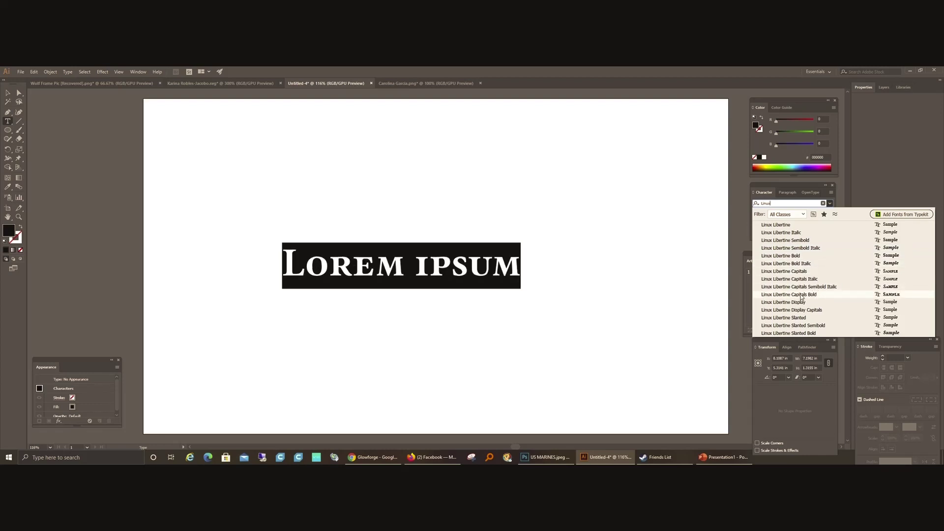
left_click(801, 294)
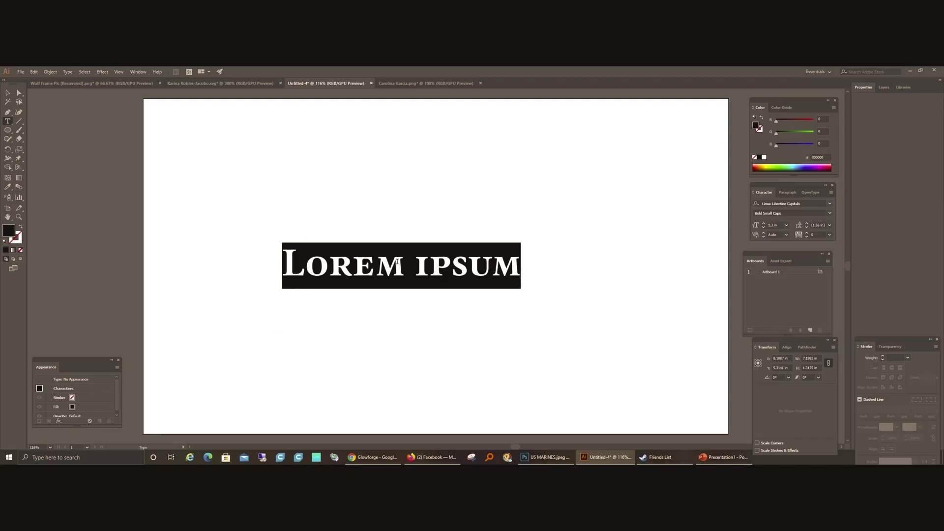
Step: Replace the placeholder text with the customer's surname in capitals and convert it to outlines
type("CEBALLOS")
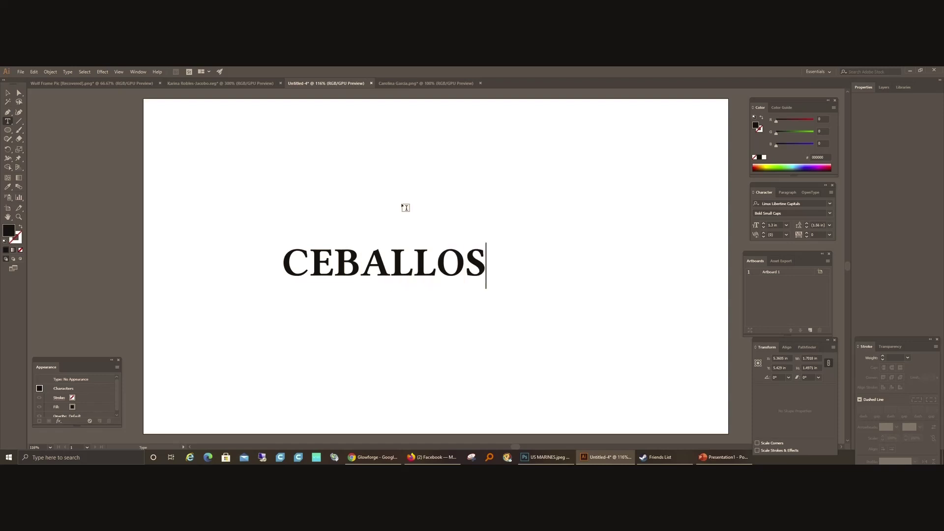
key("Escape")
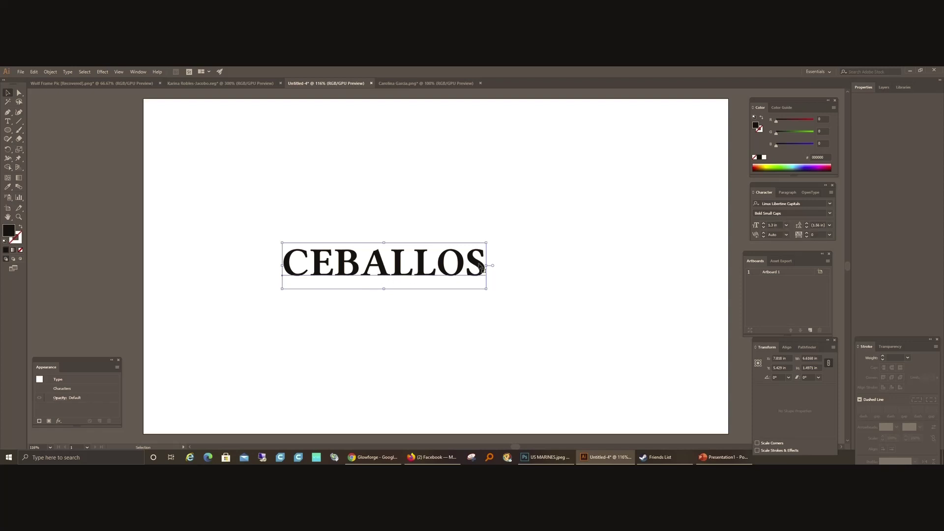
left_click(67, 72)
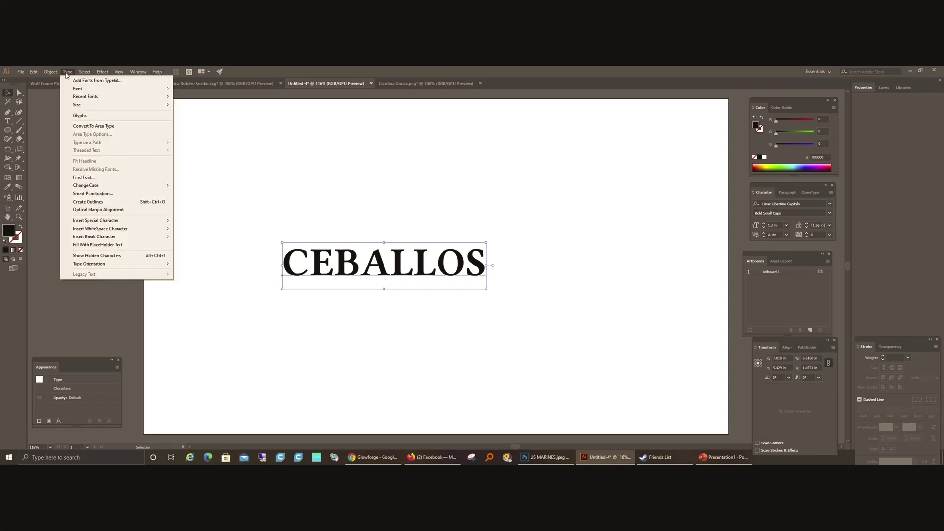
left_click(98, 202)
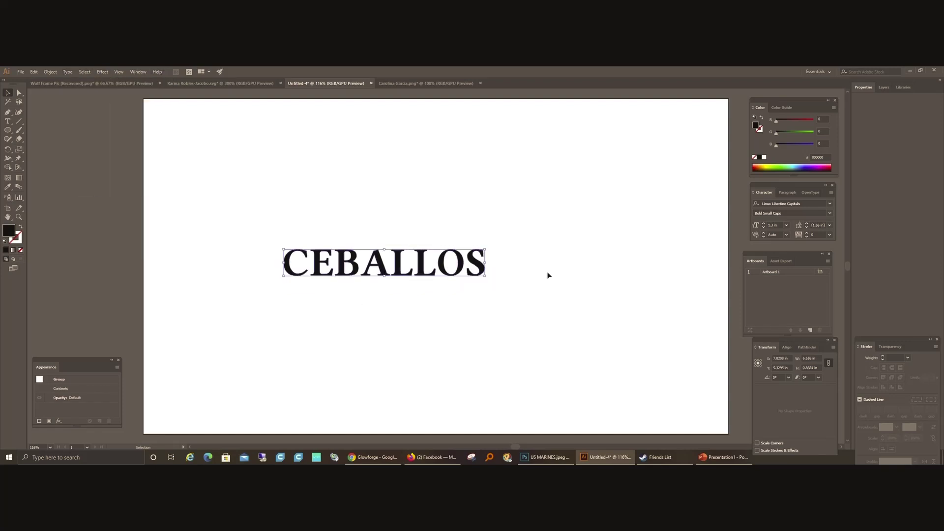
left_click(21, 72)
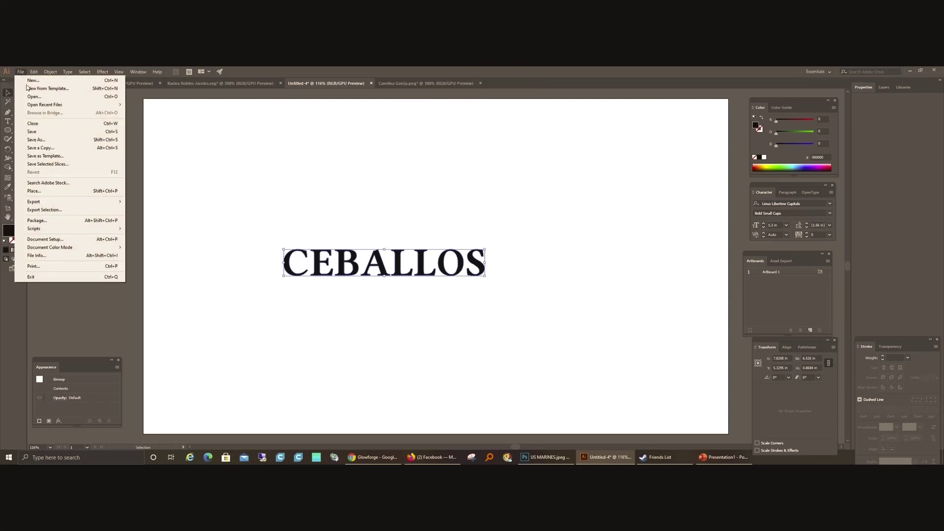
left_click(71, 144)
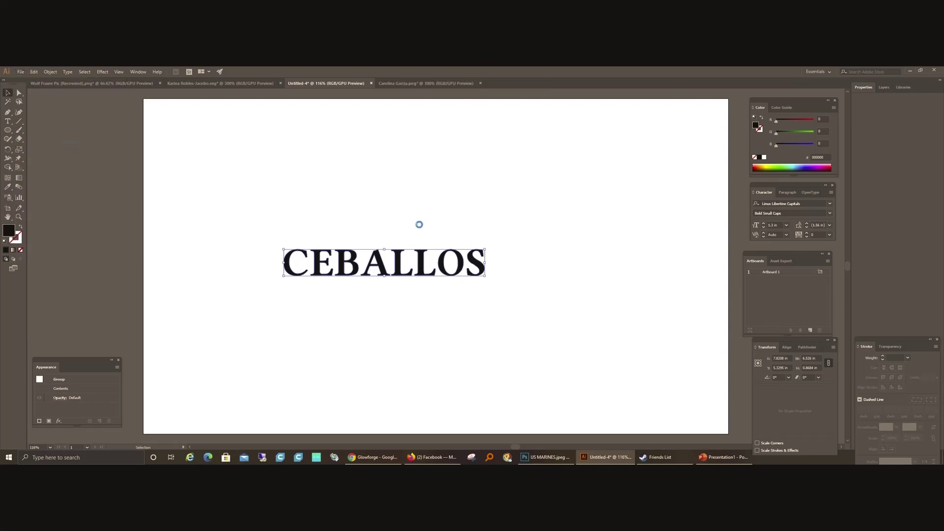
type("CEBALLOS")
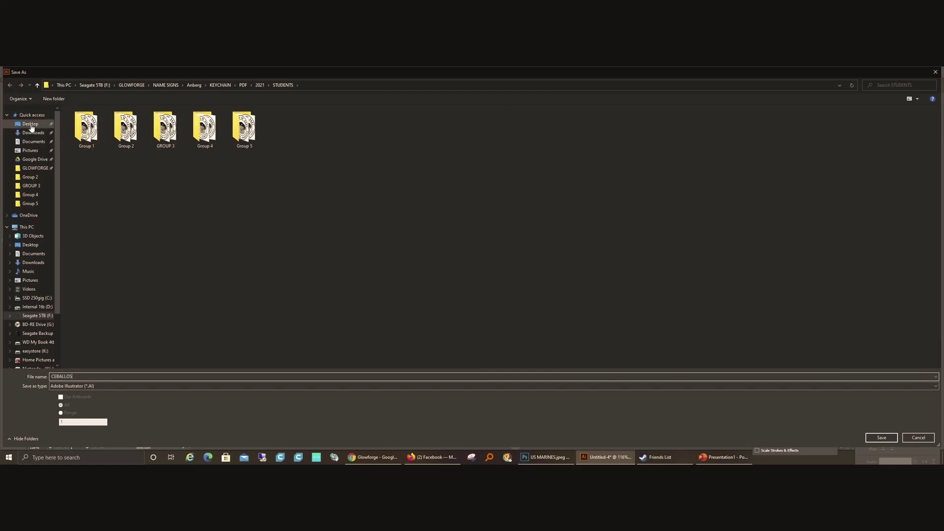
left_click(33, 132)
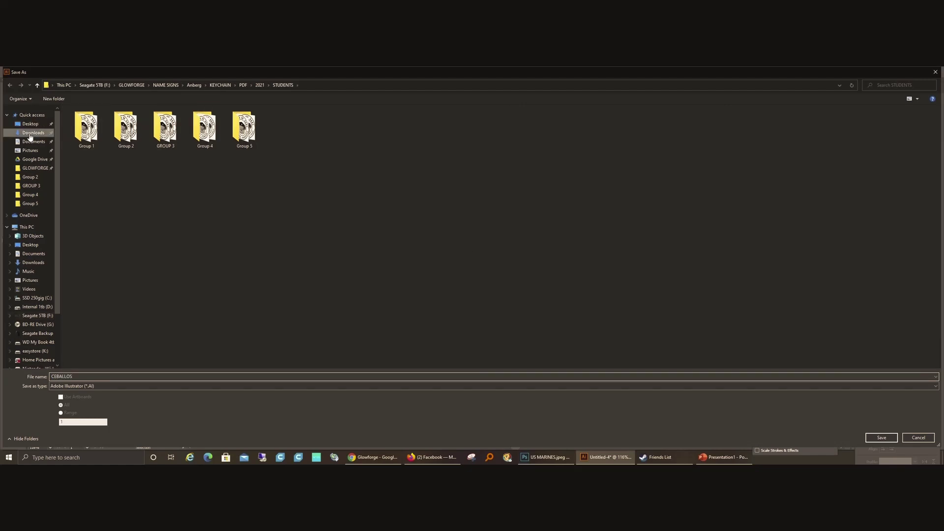
left_click(558, 386)
left_click(556, 391)
key("Return")
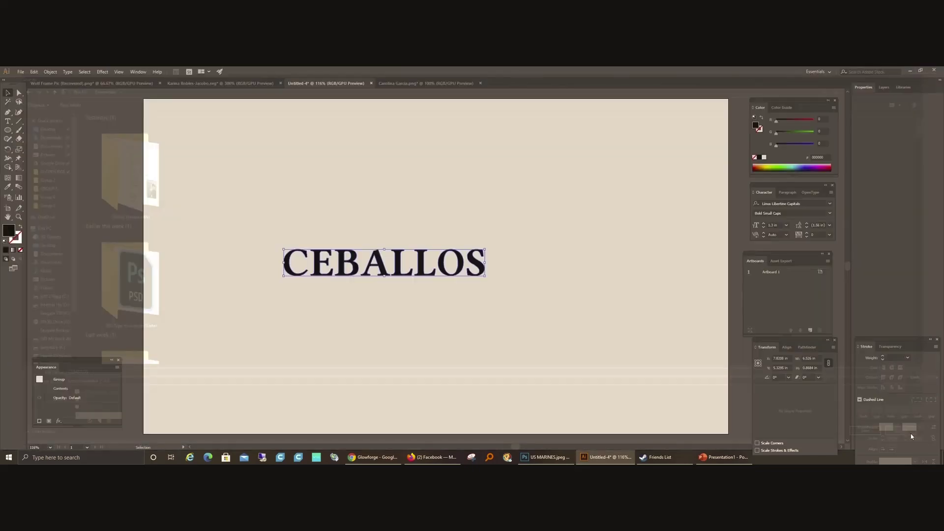
Step: Export the selected surname lettering as a PDF into the Downloads folder, naming the asset with the customer's surname
left_click(21, 71)
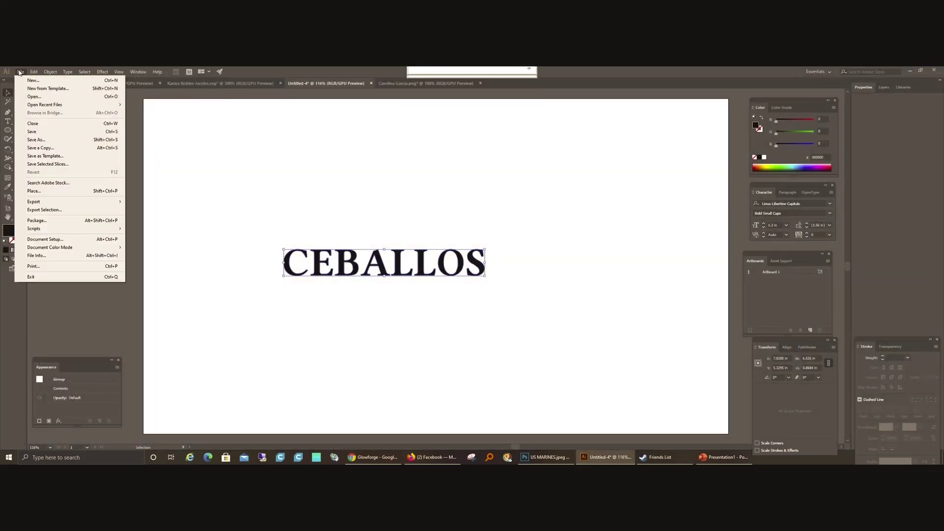
left_click(54, 210)
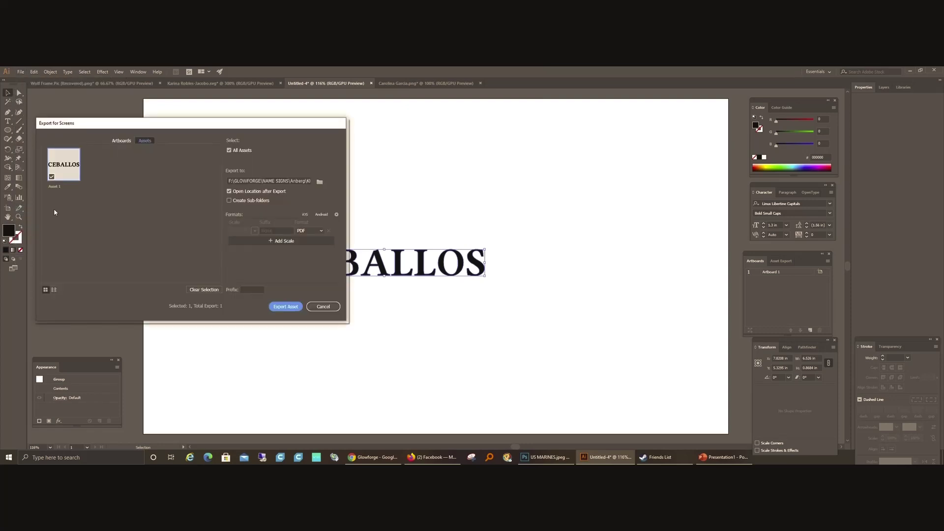
double_click(55, 187)
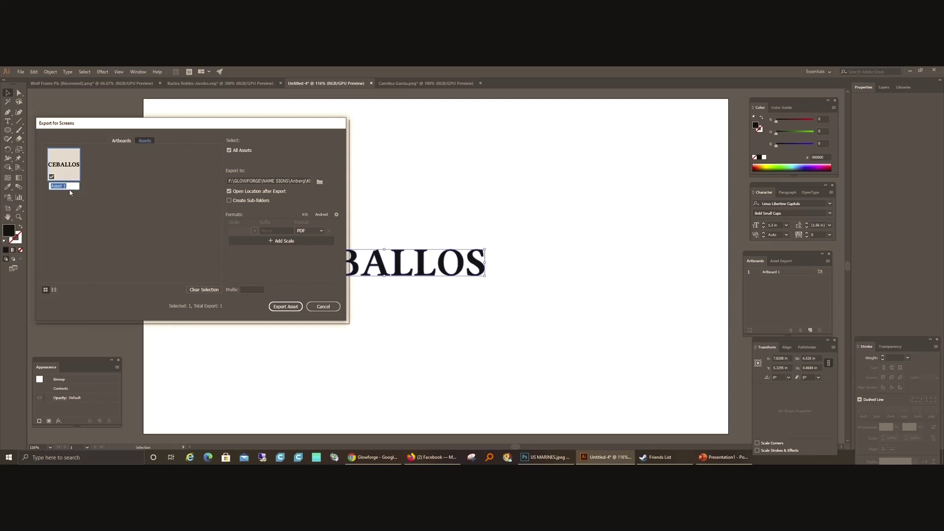
type("CEBALLOS")
left_click(320, 182)
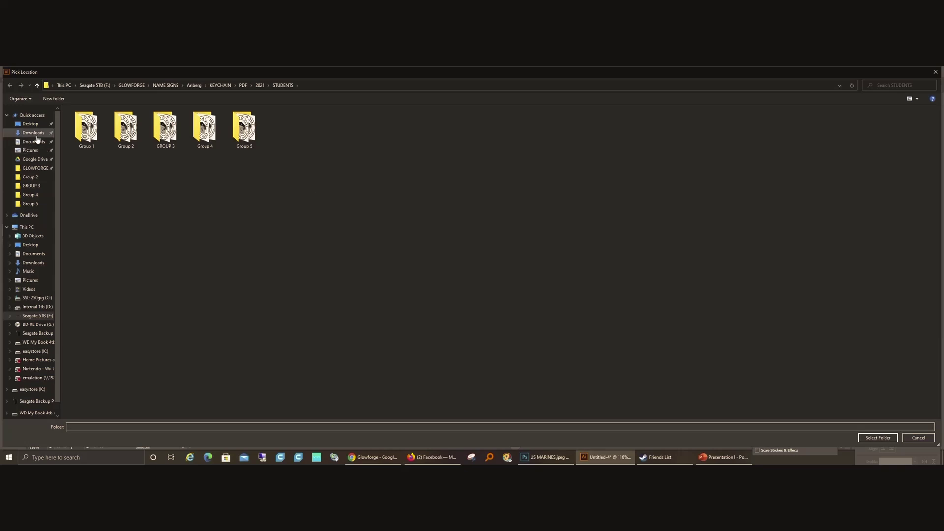
left_click(33, 133)
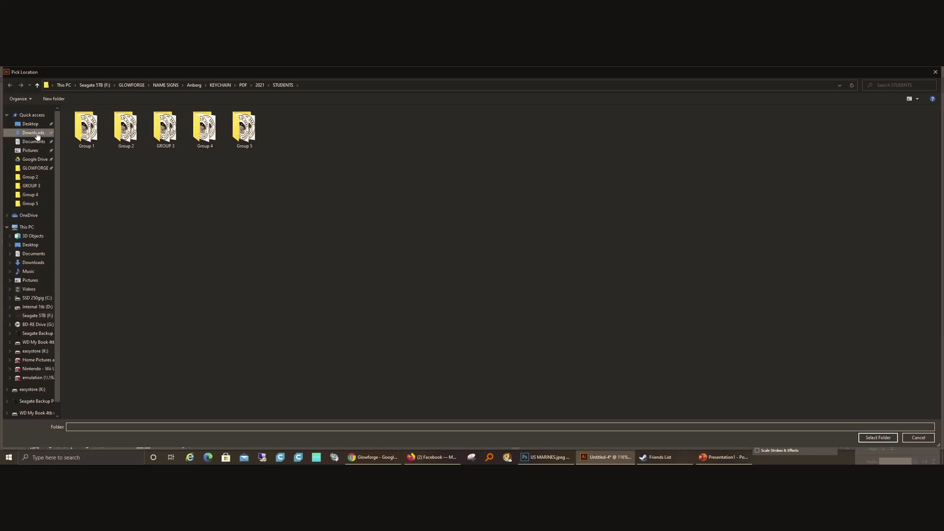
left_click(879, 437)
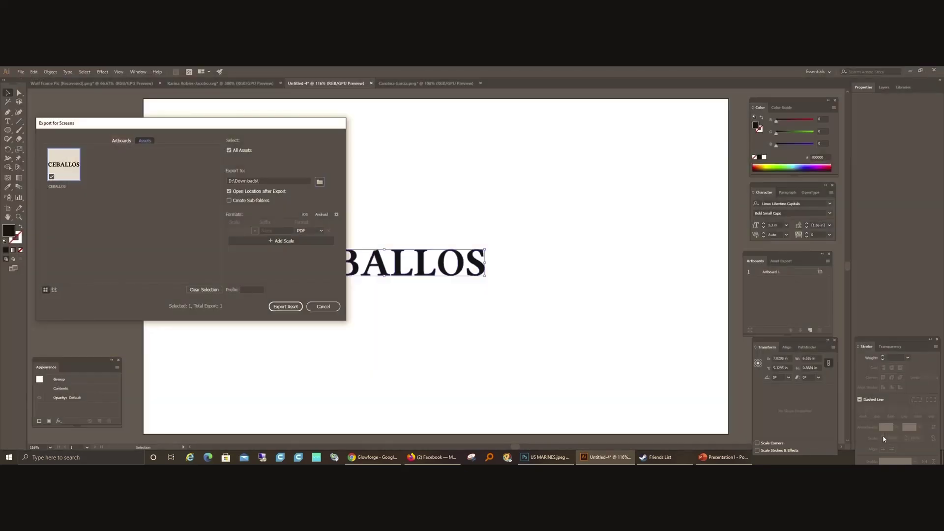
left_click(297, 310)
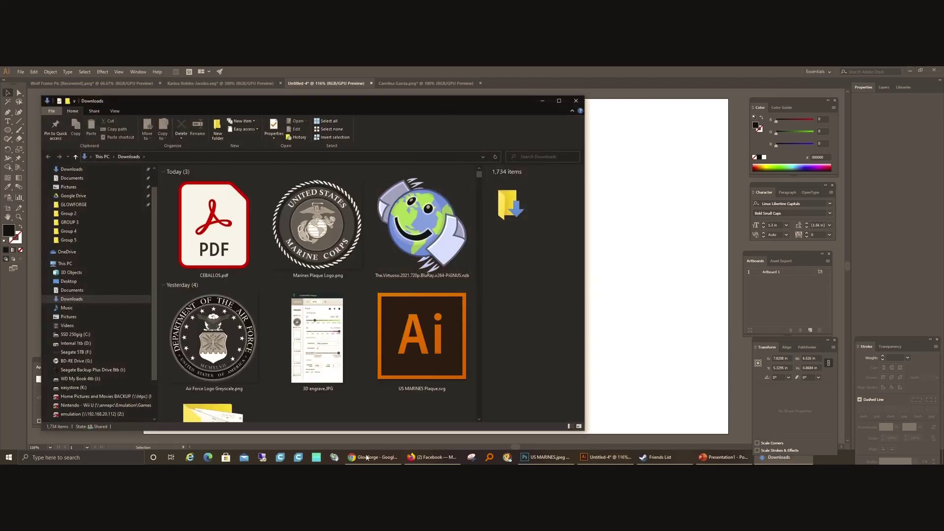
Step: Switch to Glowforge and upload the exported surname PDF into the Marines Plaque Logo design
left_click(372, 457)
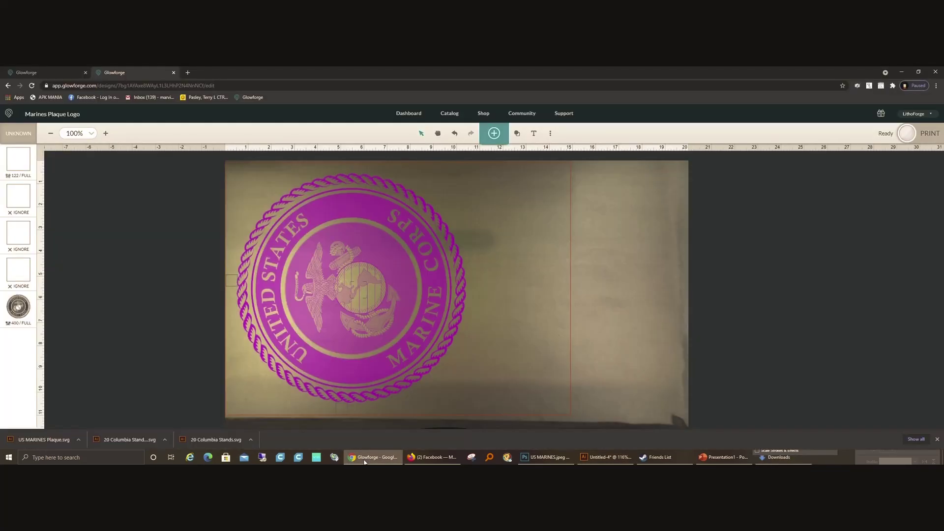
left_click(500, 139)
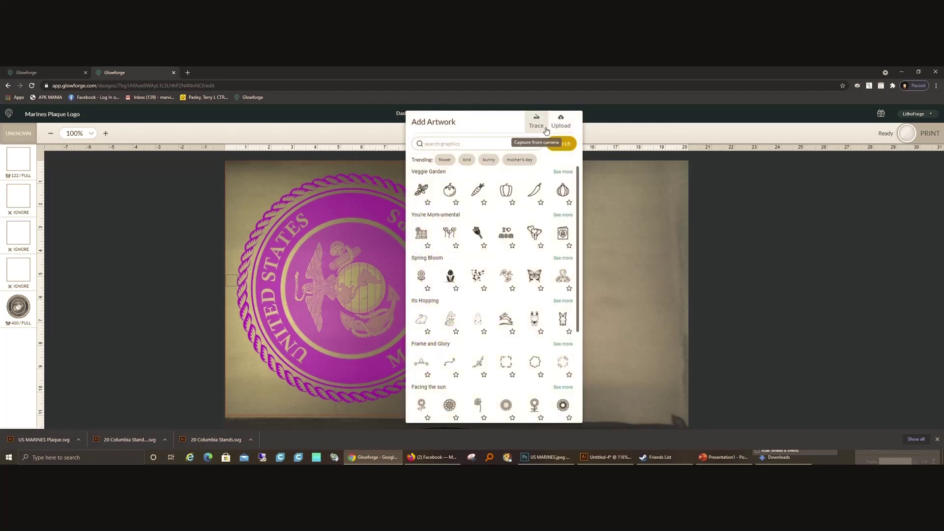
left_click(558, 120)
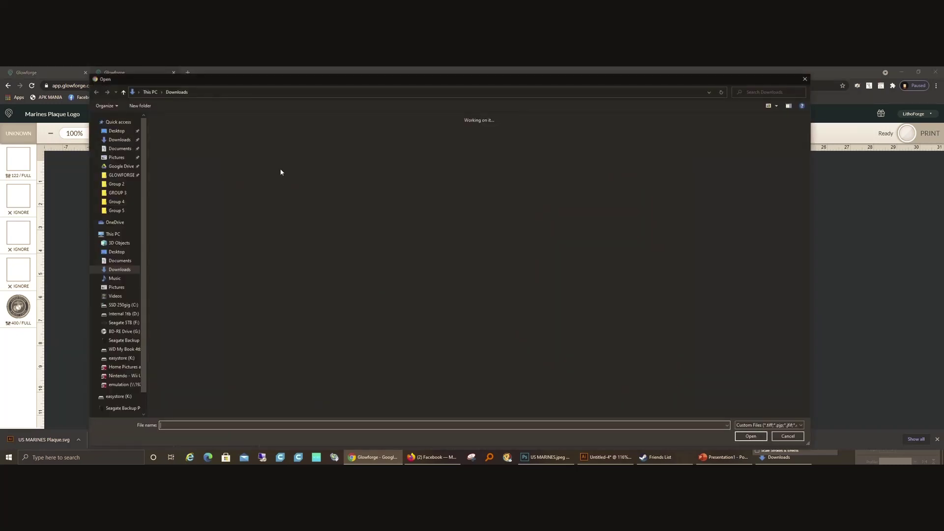
double_click(220, 187)
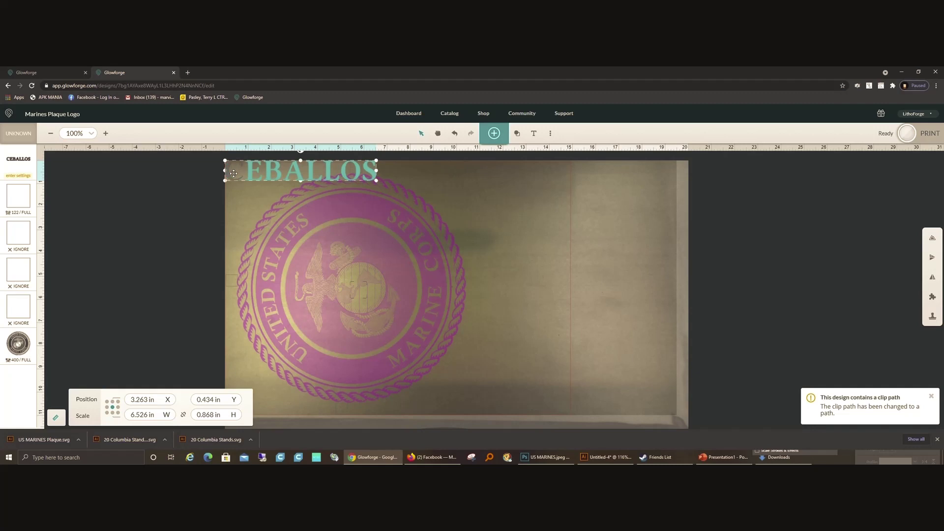
Step: Rotate the surname lettering 90° counterclockwise and place it beside the emblem at about X 12.19 in and Y 6.21 in
left_click_drag(233, 173, 497, 282)
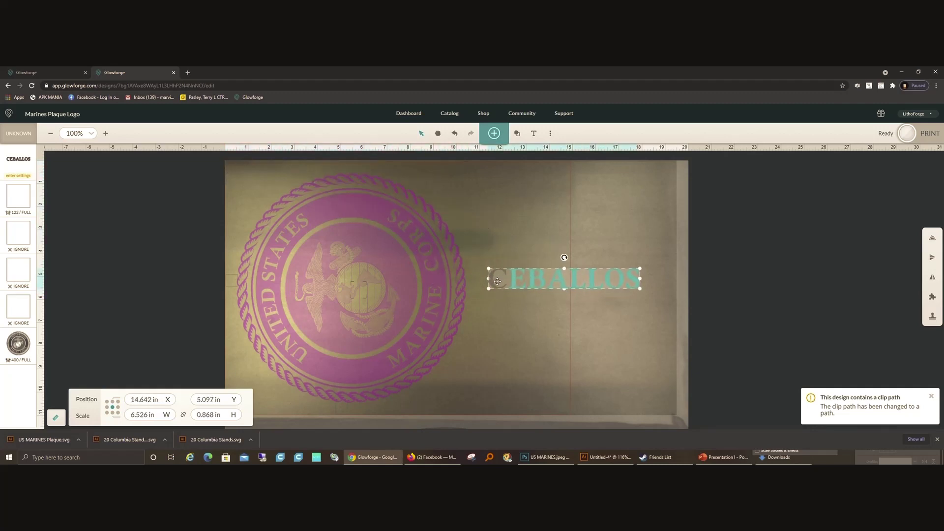
left_click_drag(561, 257, 496, 262)
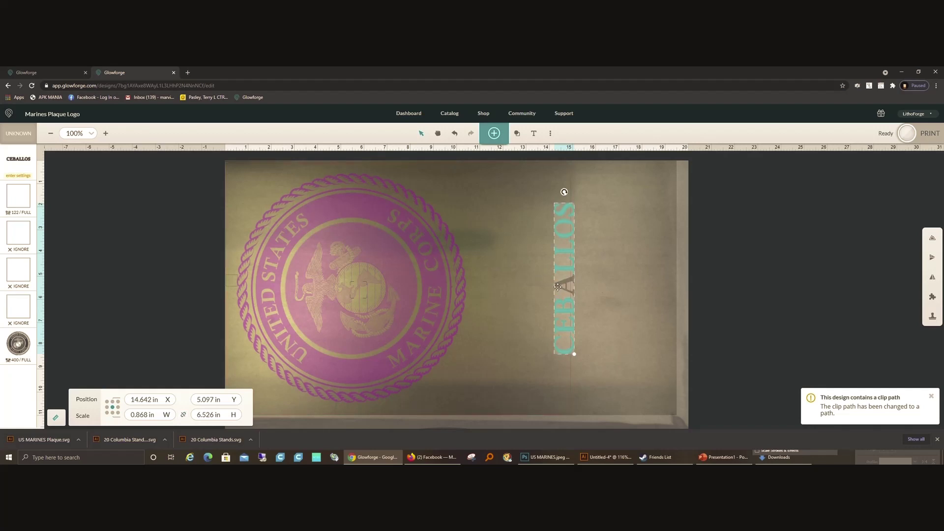
left_click_drag(553, 289, 507, 299)
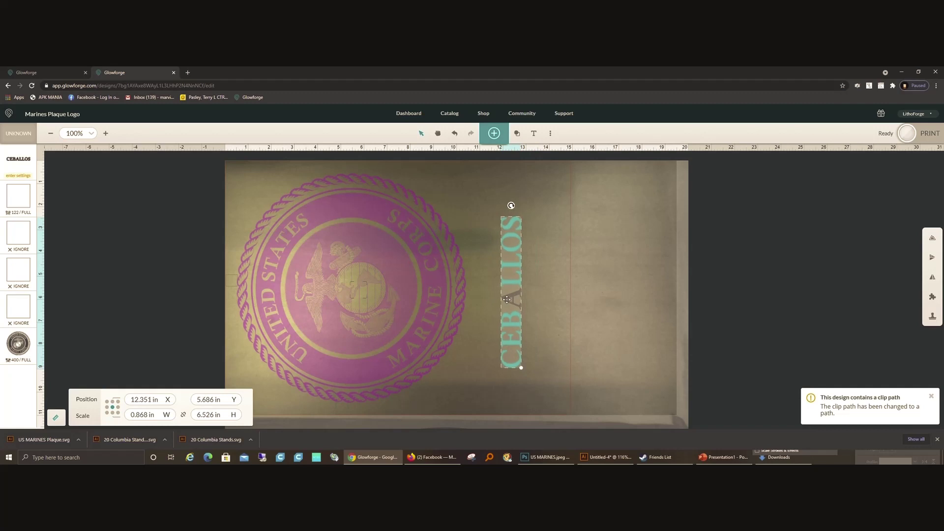
mouse_move(507, 300)
left_mouse_down()
mouse_move(506, 237)
mouse_move(513, 298)
mouse_move(506, 279)
mouse_move(504, 311)
left_mouse_up()
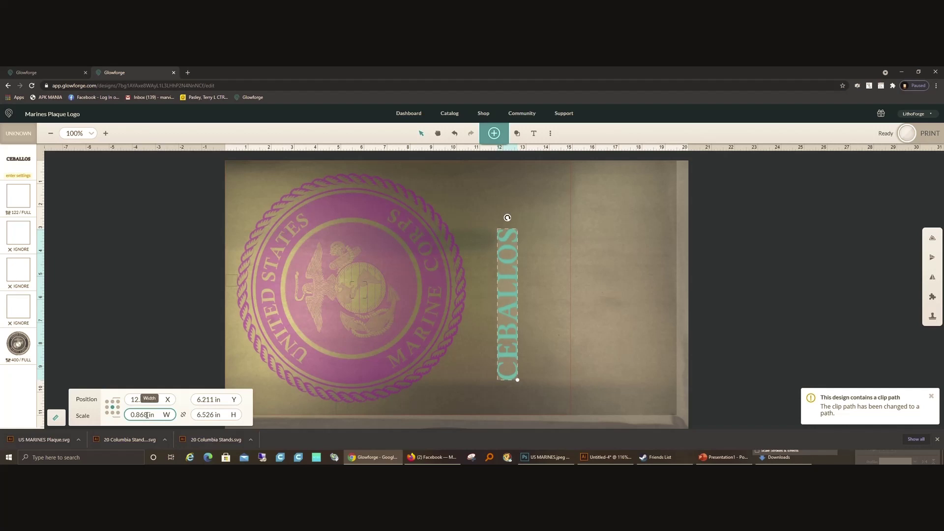
Step: Try to set the surname lettering's width to 1.3 in with its aspect ratio unlocked, and undo it
left_click_drag(147, 415, 119, 422)
type("1.3")
key("Return")
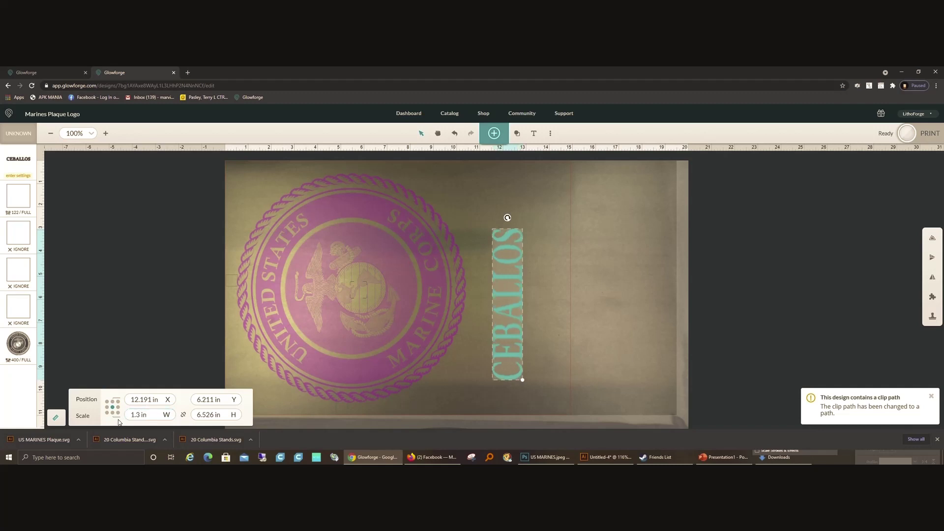
left_click(454, 135)
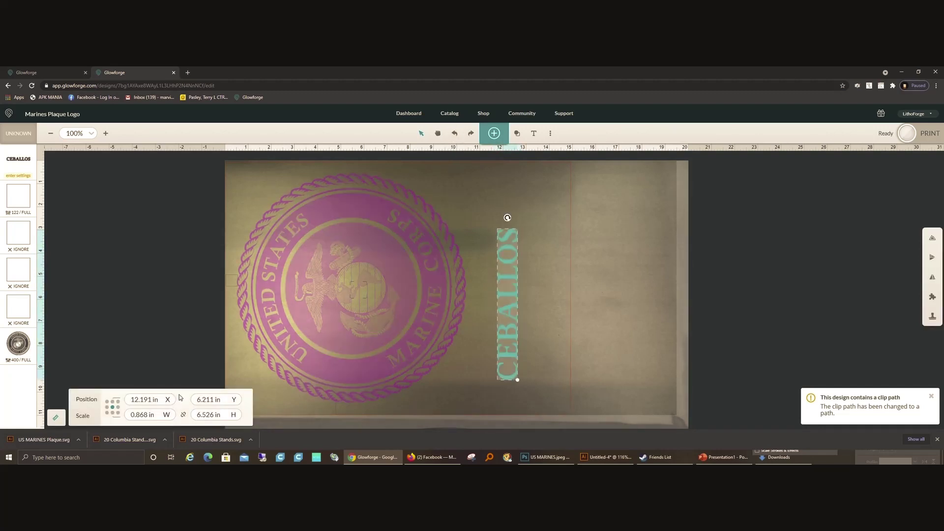
Step: Lock the surname lettering's aspect ratio and set its width to 1.3 in
left_click(146, 415)
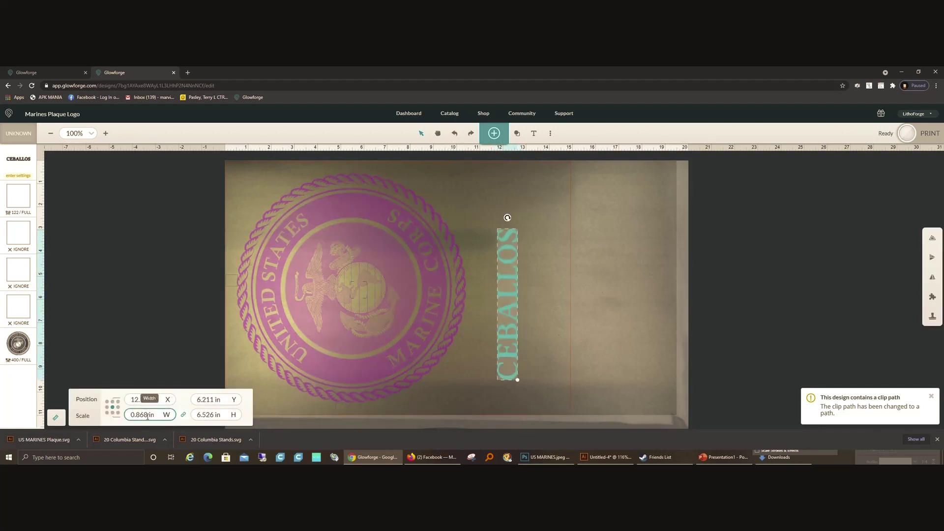
left_click_drag(147, 415, 110, 428)
type("1.3")
key("Return")
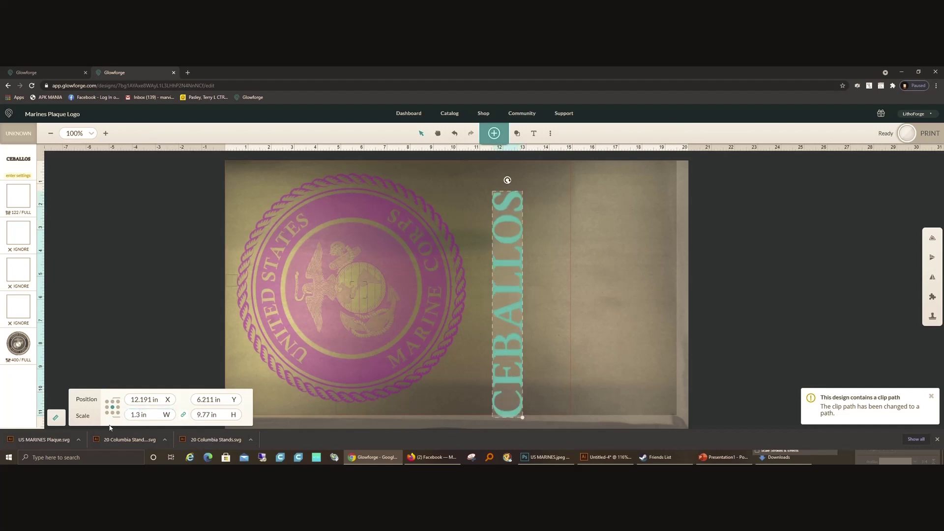
Step: Nudge the surname lettering up to about Y 5.85 in and set its width to 1 in
key("Up")
key("Up")
key("Up")
key("Up")
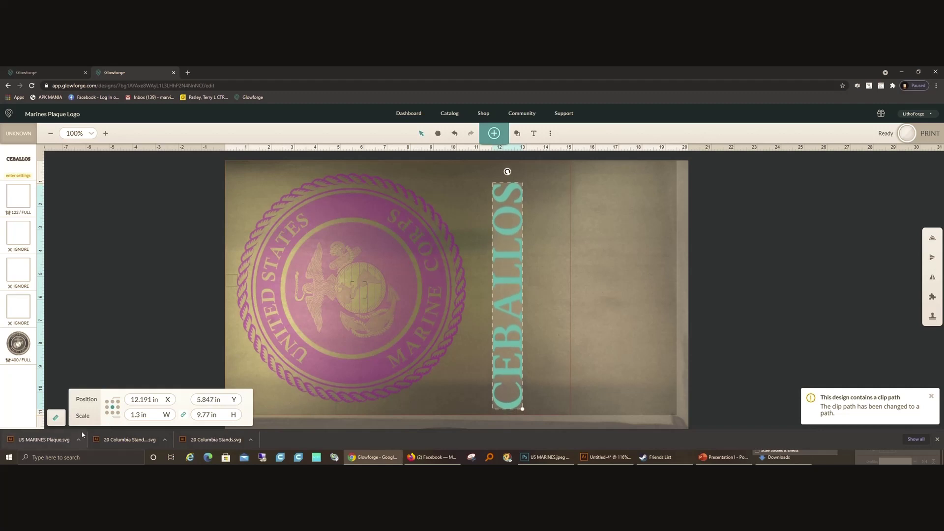
left_click(127, 416)
type("1")
key("Return")
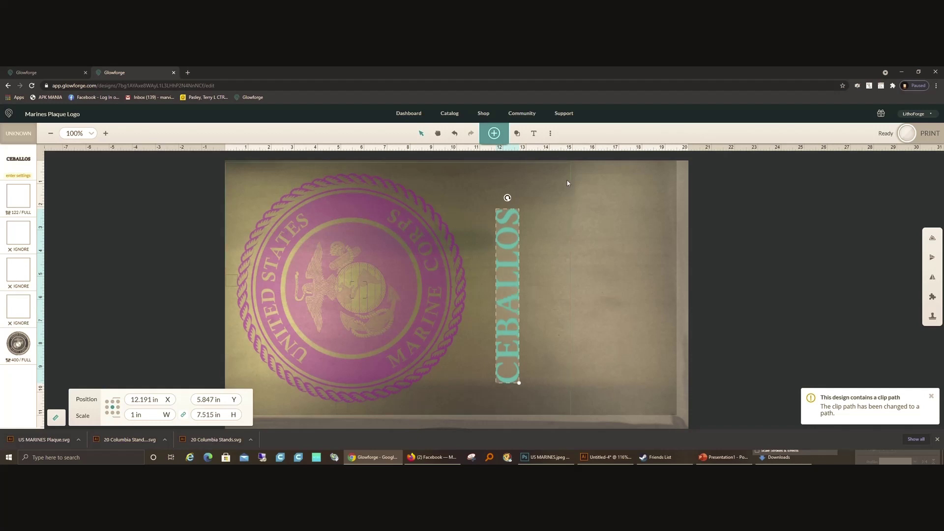
Step: Copy the vertical position value of the large rectangular cut outline
left_click(612, 208)
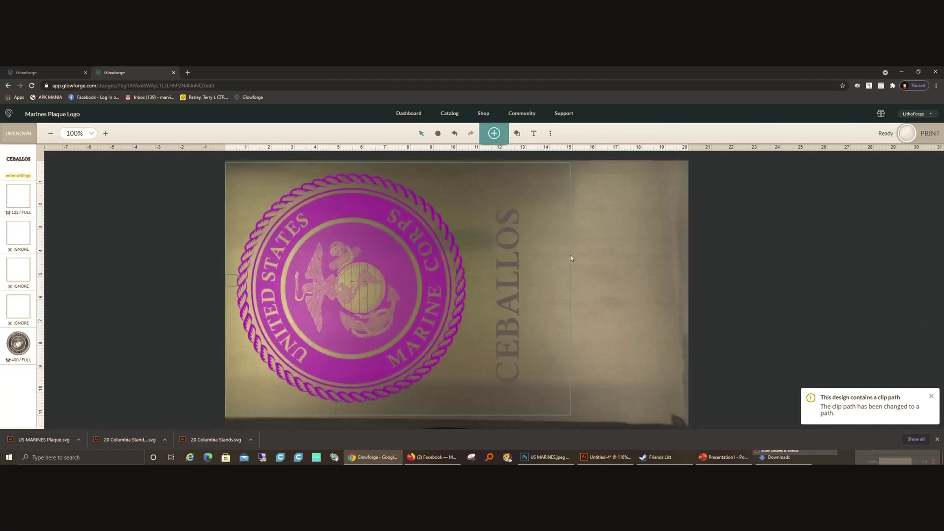
left_click(571, 257)
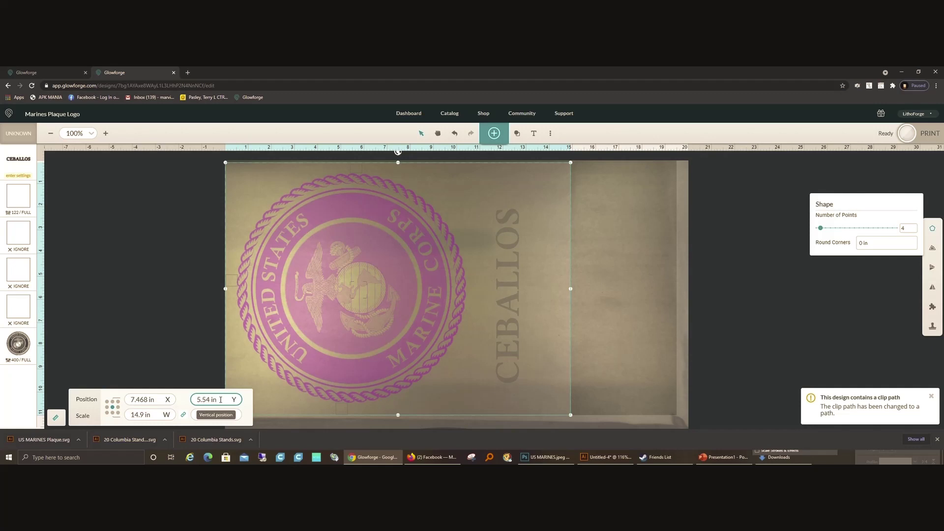
left_click_drag(220, 400, 198, 401)
right_click(202, 401)
left_click(221, 308)
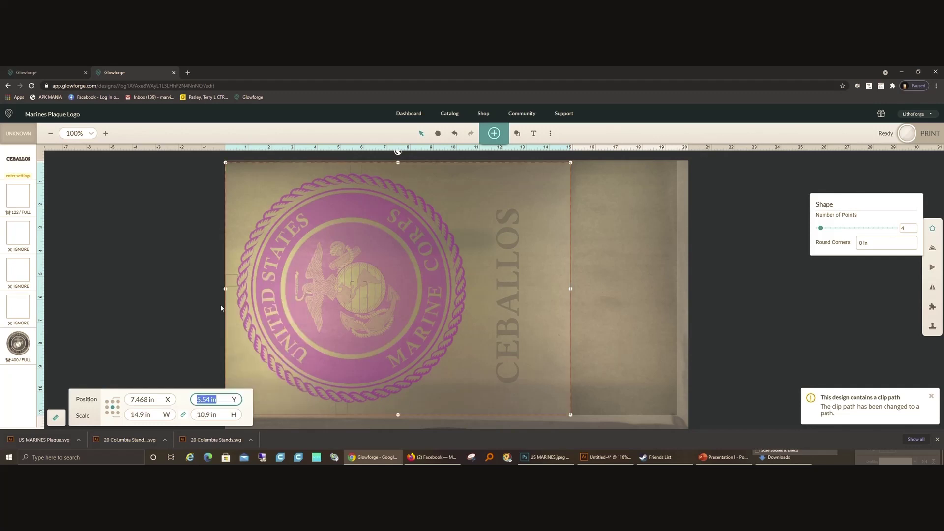
Step: Select all letters of the surname together and set their vertical position to 5.54 in to match the cut outline
left_click(540, 235)
left_click(515, 220)
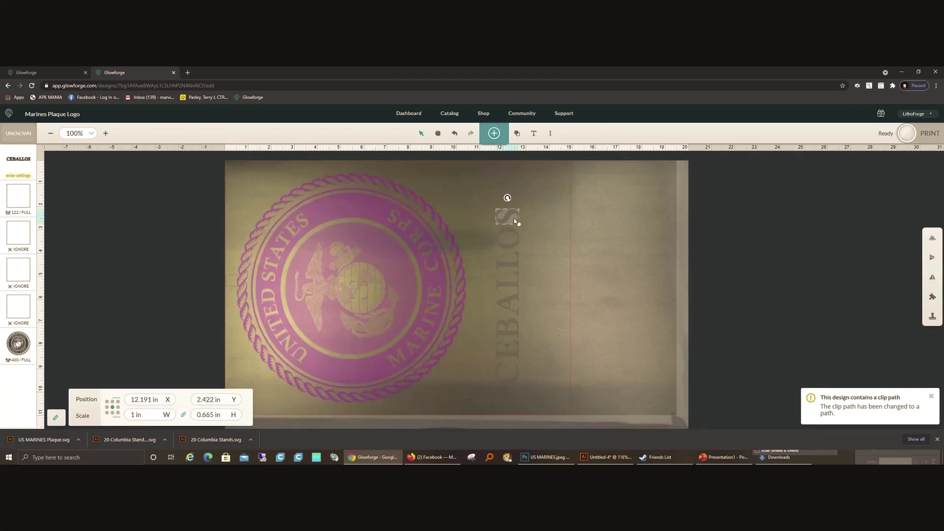
left_click(511, 245, "shift")
left_click(510, 264, "shift")
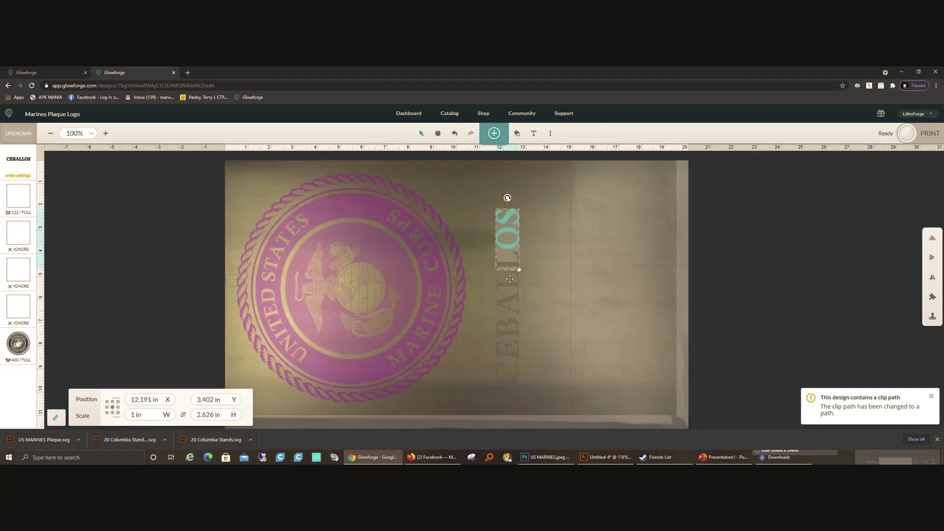
left_click(510, 279, "shift")
left_click(509, 306, "shift")
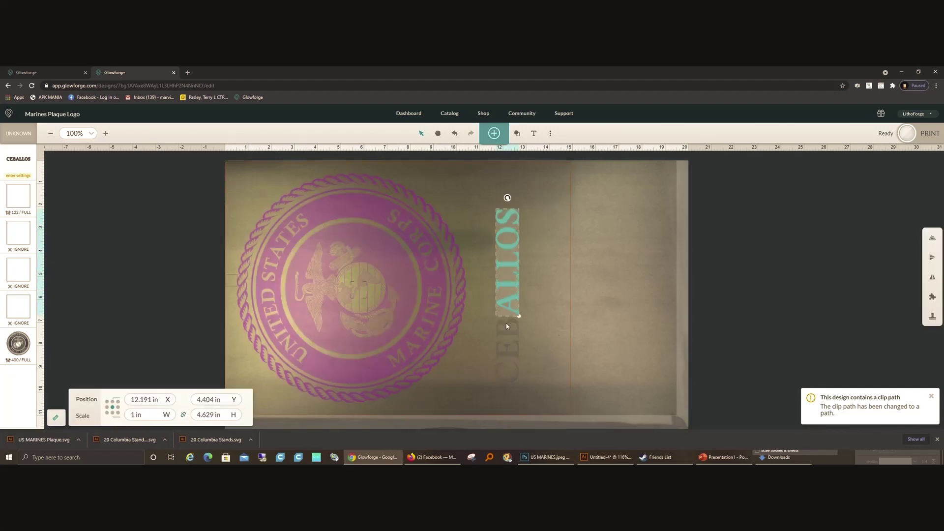
left_click(507, 327, "shift")
left_click(507, 352, "shift")
left_click(500, 379, "shift")
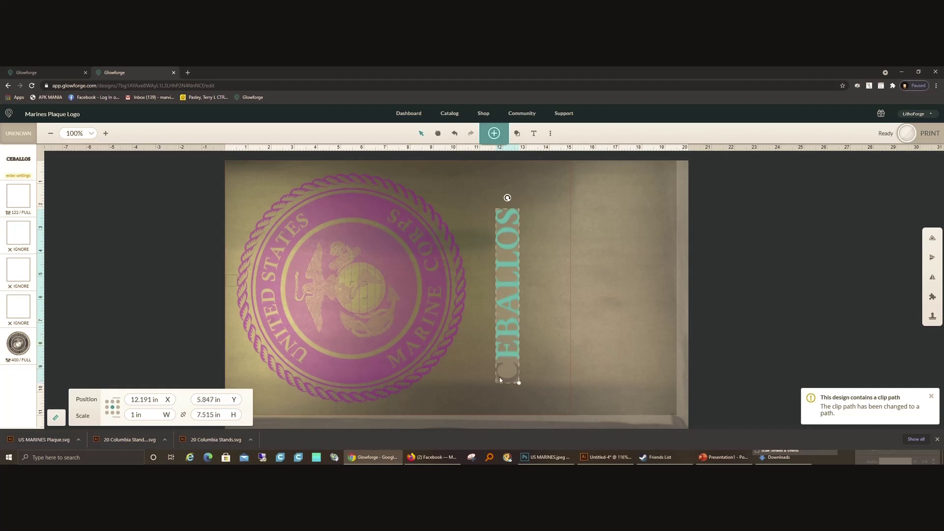
left_click(211, 399)
type("5.54 in")
key("Return")
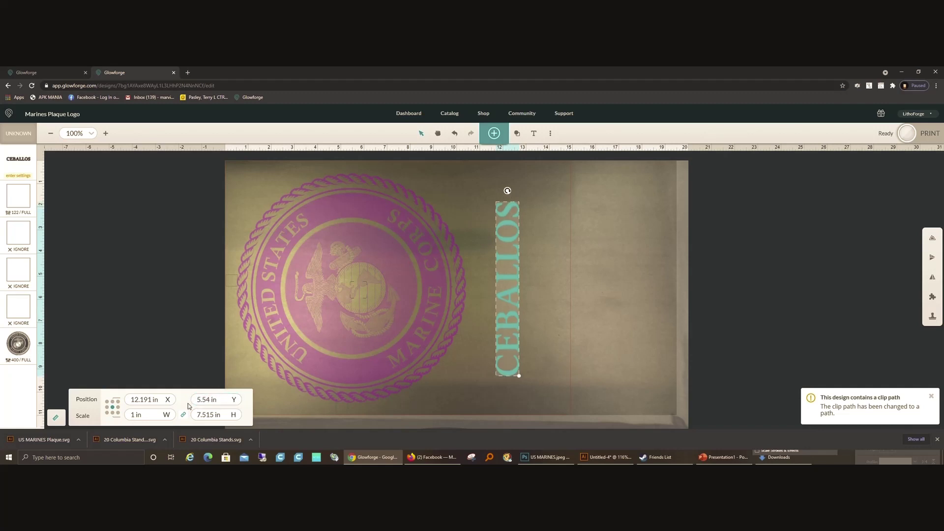
Step: Examine the finished US MARINES Plaque design's cut outline and the size of the spacer square between its emblem and lettering
left_click(64, 74)
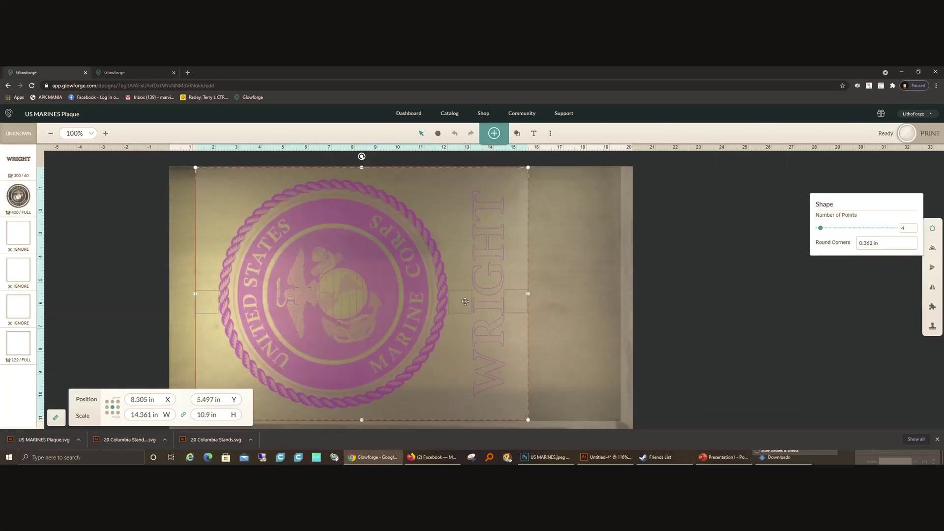
left_click(700, 319)
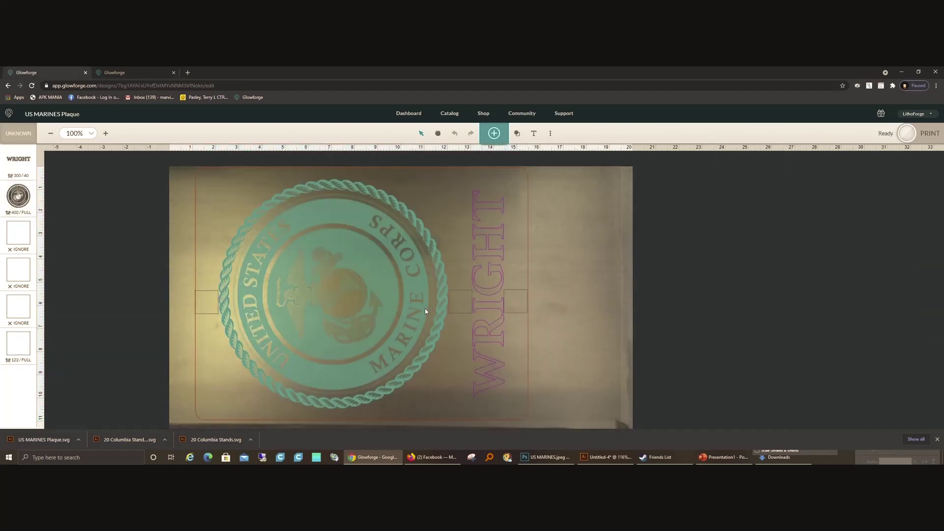
left_click(451, 313)
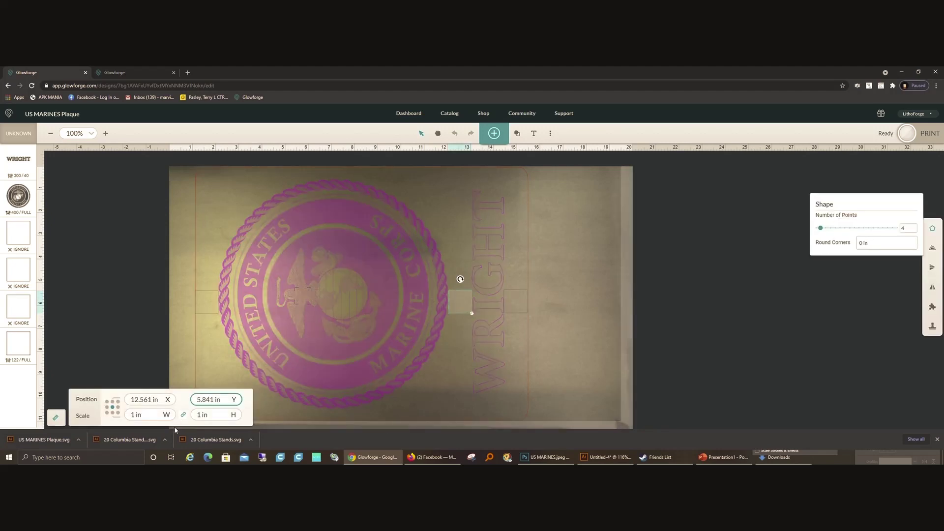
left_click(660, 364)
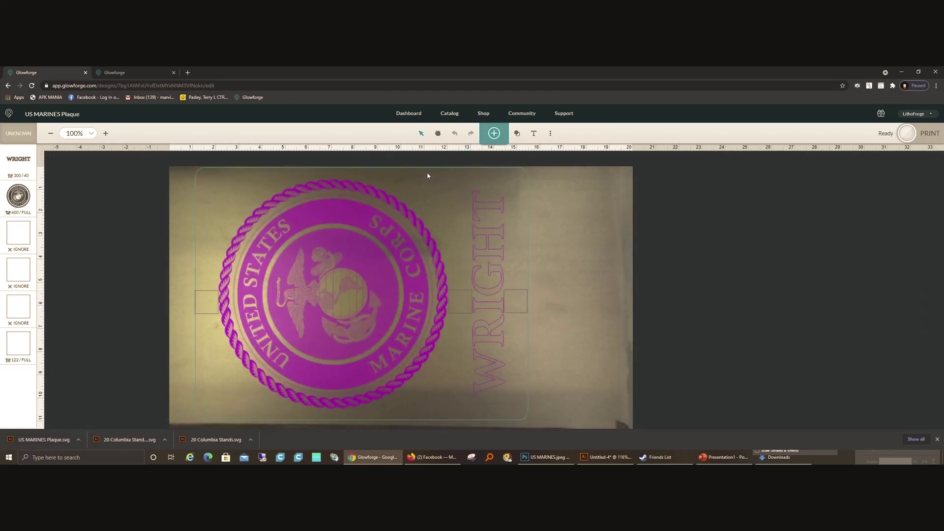
left_click(141, 74)
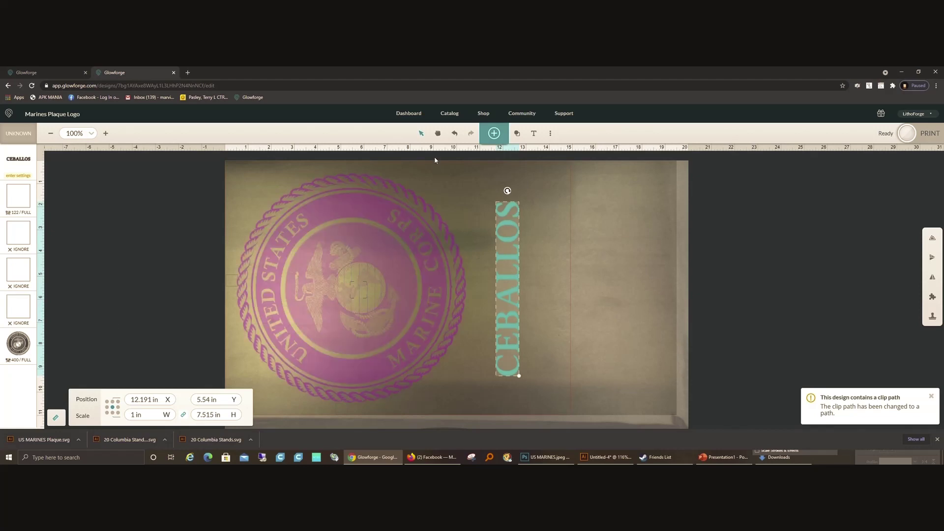
Step: Insert a square in the Marines Plaque Logo design and scale it to 1 in wide with its proportions locked
left_click(516, 138)
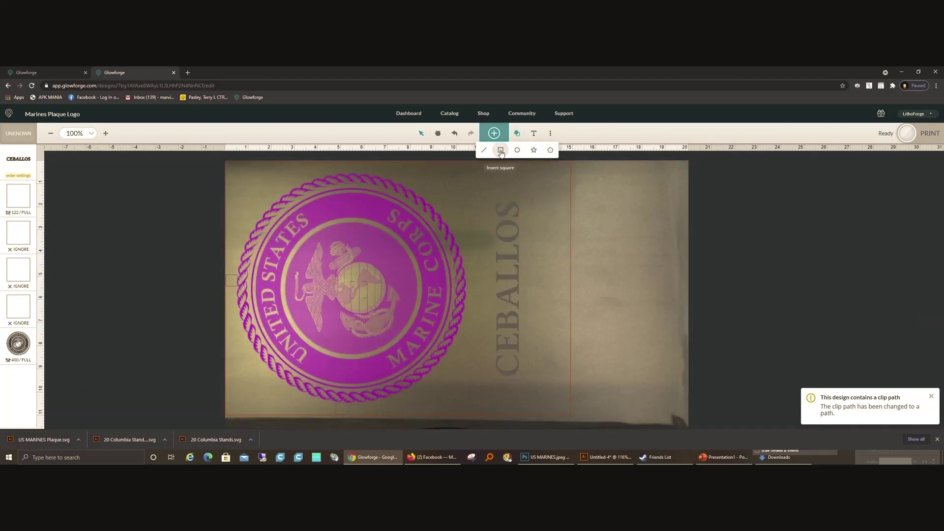
left_click(501, 151)
left_click(150, 414)
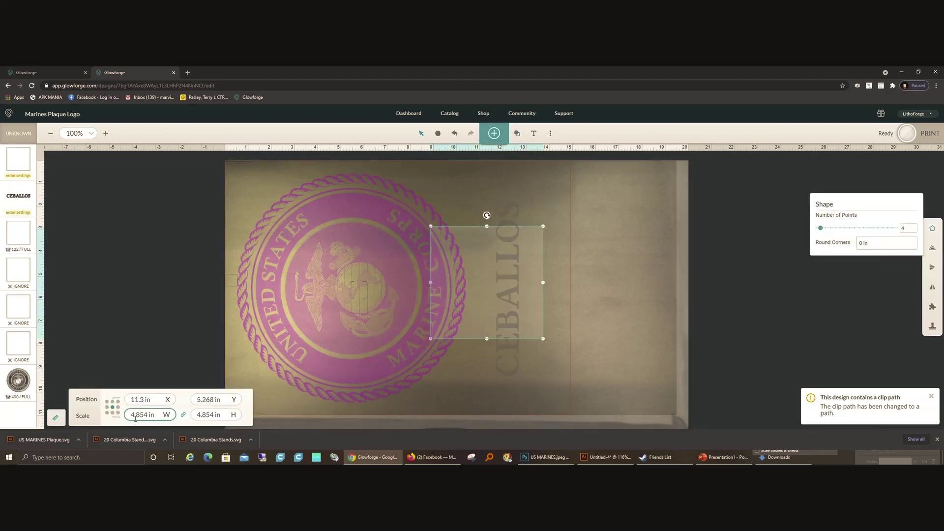
double_click(149, 414)
type("1")
key("Return")
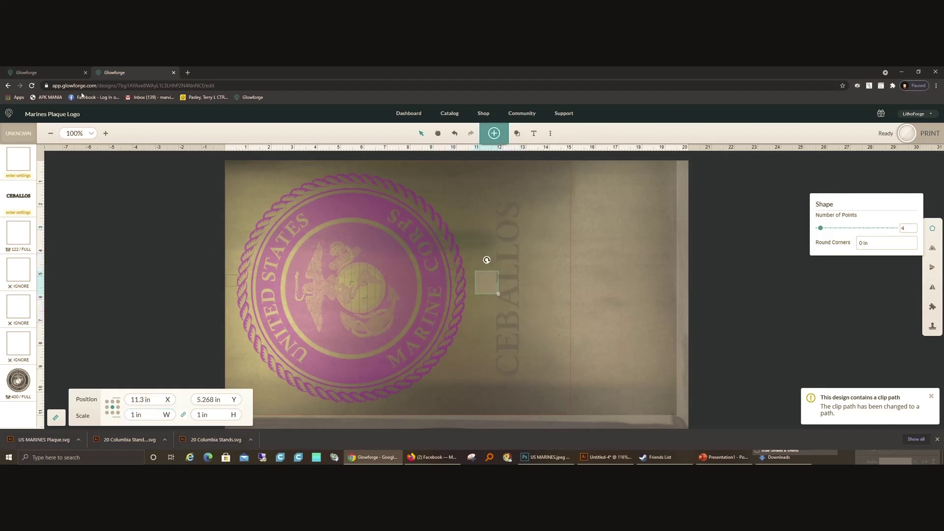
Step: Compare the spacer square arrangement in the US MARINES Plaque design with the new square beside the emblem
left_click(31, 73)
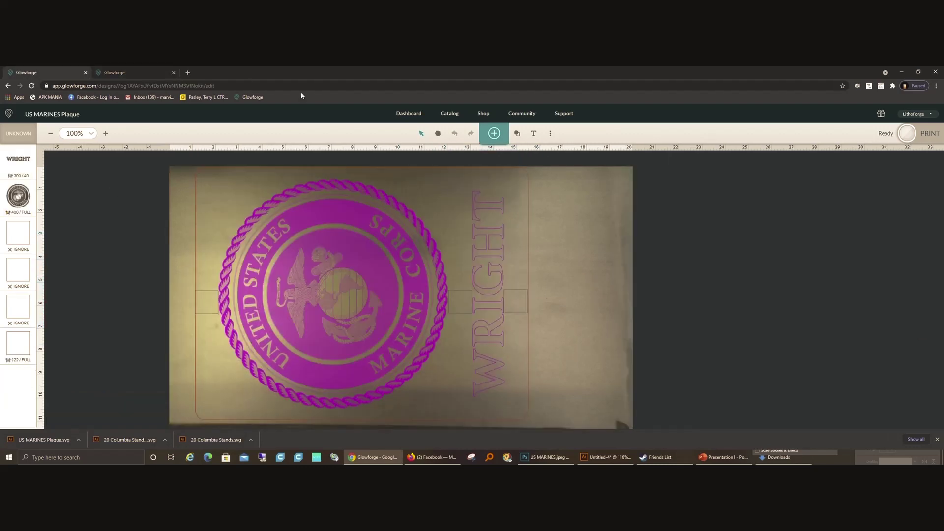
left_click(143, 74)
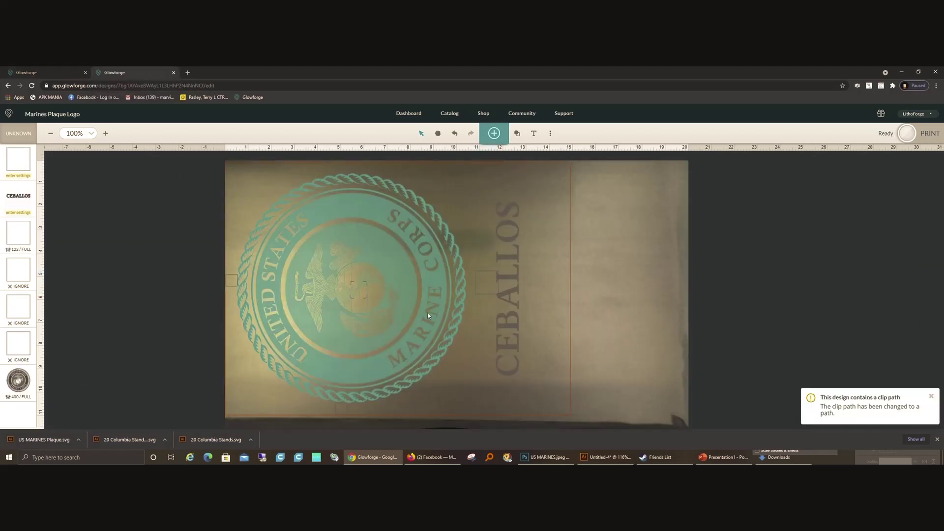
left_click(480, 295)
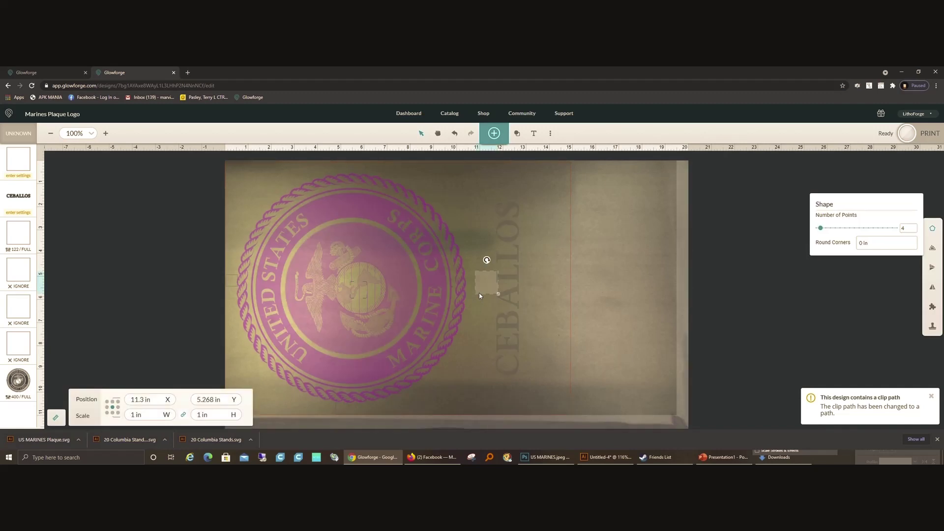
left_click(127, 270)
Step: Scale the small square at the cut outline's left edge to 1 in wide
left_click(234, 287)
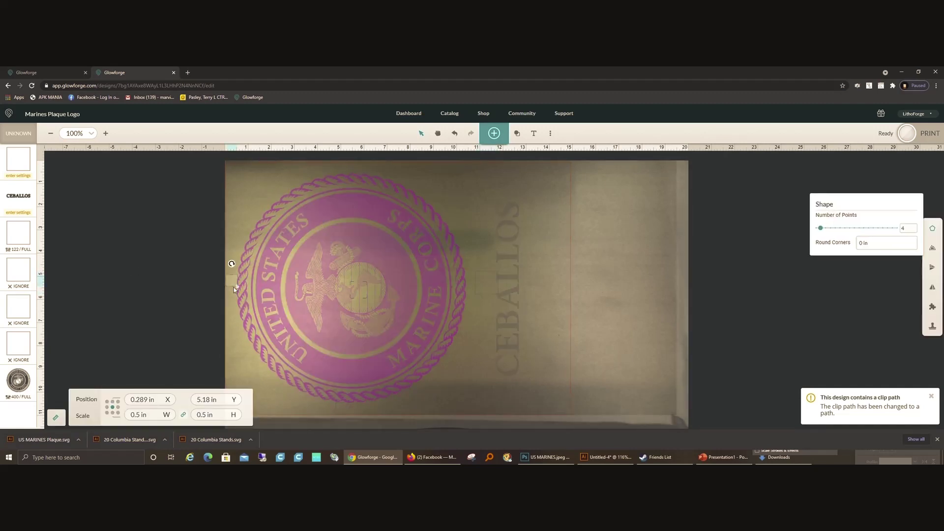
double_click(139, 415)
type("1")
key("Return")
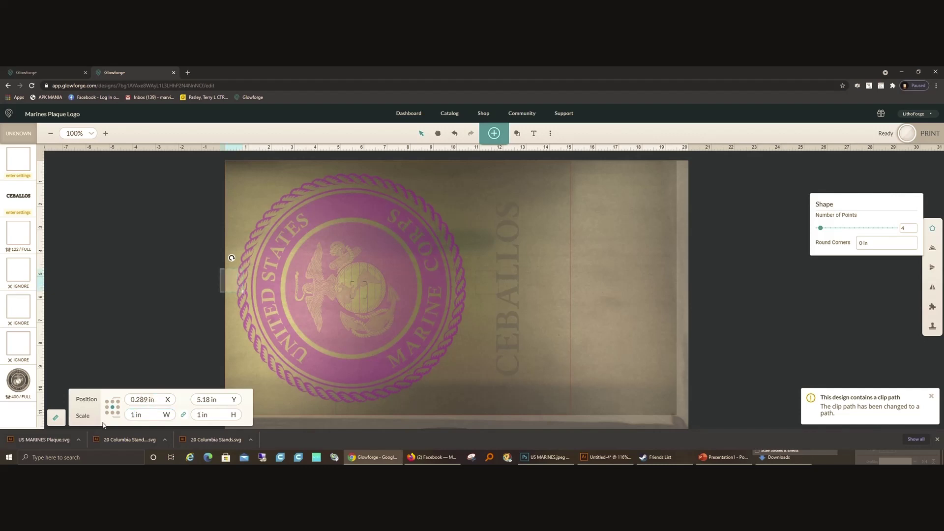
Step: Nudge that 1 in square right until its left side meets the cut outline's left edge
key("Right")
key("Right")
key("Right")
key("Right")
key("Right")
key("Right")
key("Right")
key("Right")
key("Right")
key("Right")
key("Right")
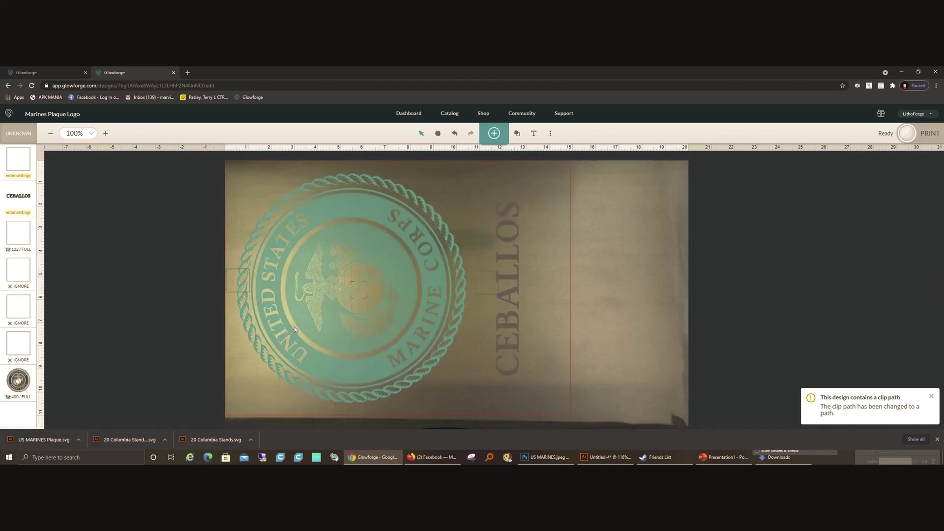
Step: Move the emblem right to about X 6.06 in so it touches the left spacer square
left_click(295, 328)
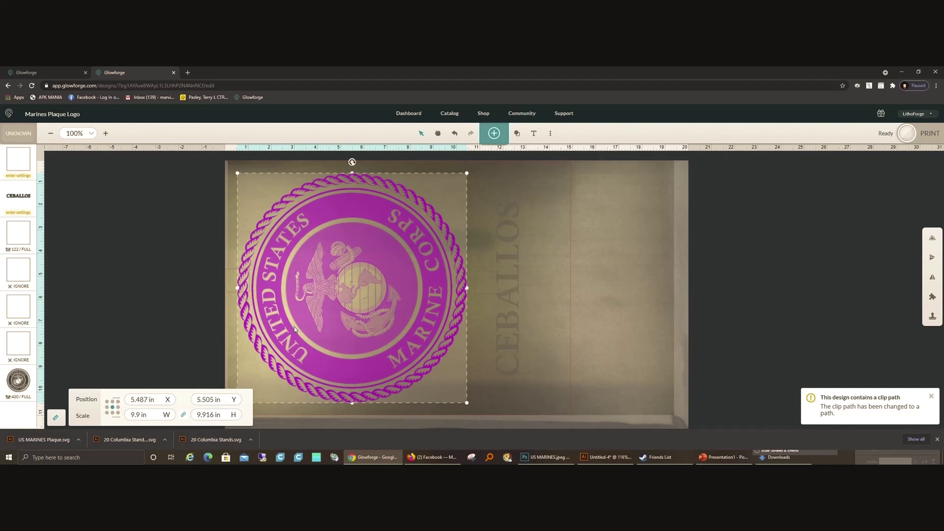
key("Right")
key("Right")
key("Right")
key("Right")
key("Right")
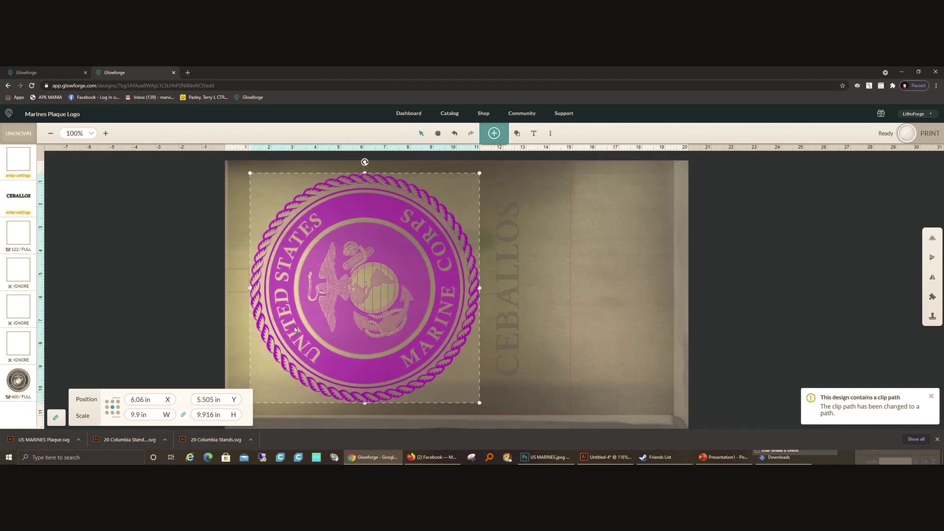
left_click(563, 283)
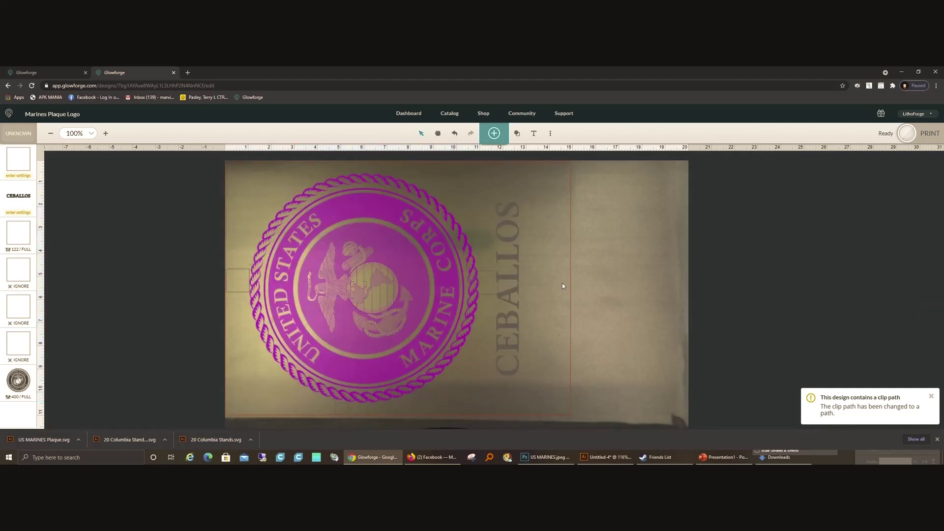
Step: Nudge the 1 in square between emblem and lettering right to about X 11.48 in, against the emblem's right edge
left_click(483, 288)
left_click(612, 296)
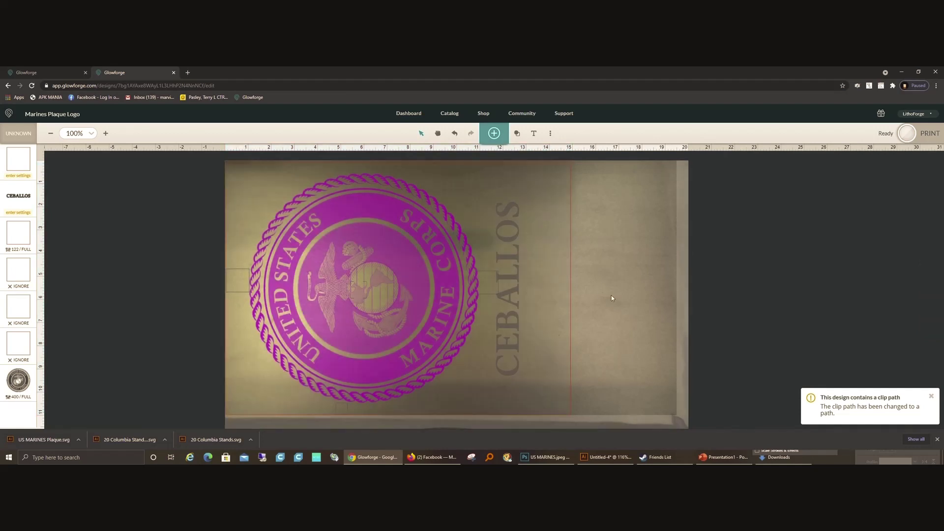
left_click(489, 295)
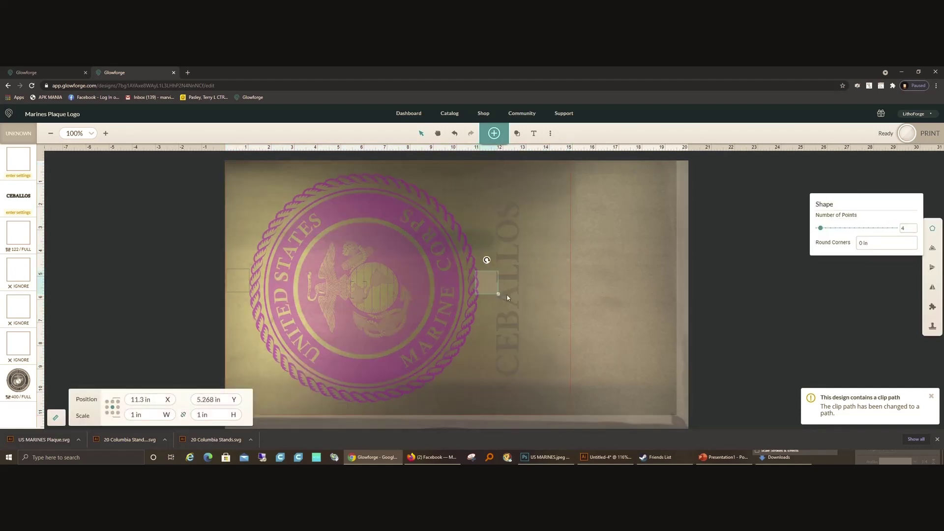
key("Right")
key("Right")
key("Right")
key("Right")
Step: Select all letters of the surname and nudge them right to about X 12.5 in, beside the spacer square
left_click(512, 276)
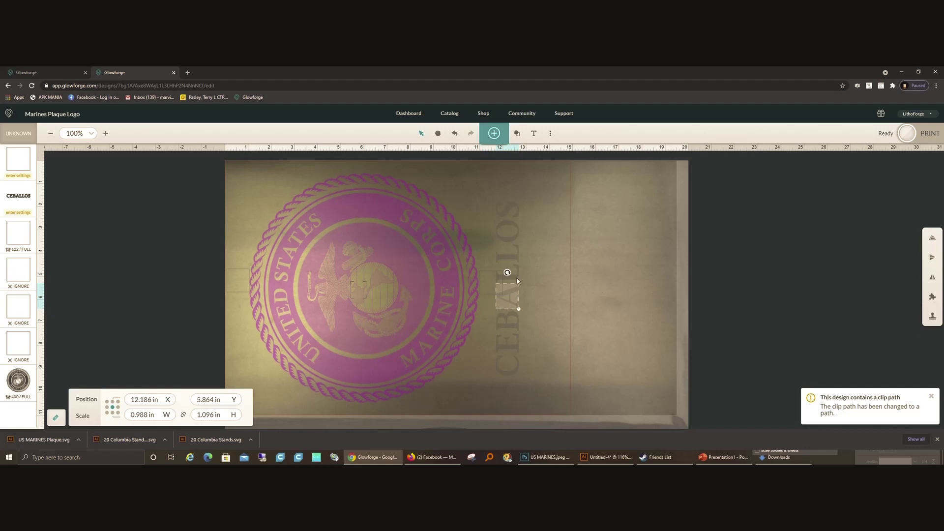
left_click_drag(512, 281, 514, 203)
left_click_drag(507, 303, 519, 376)
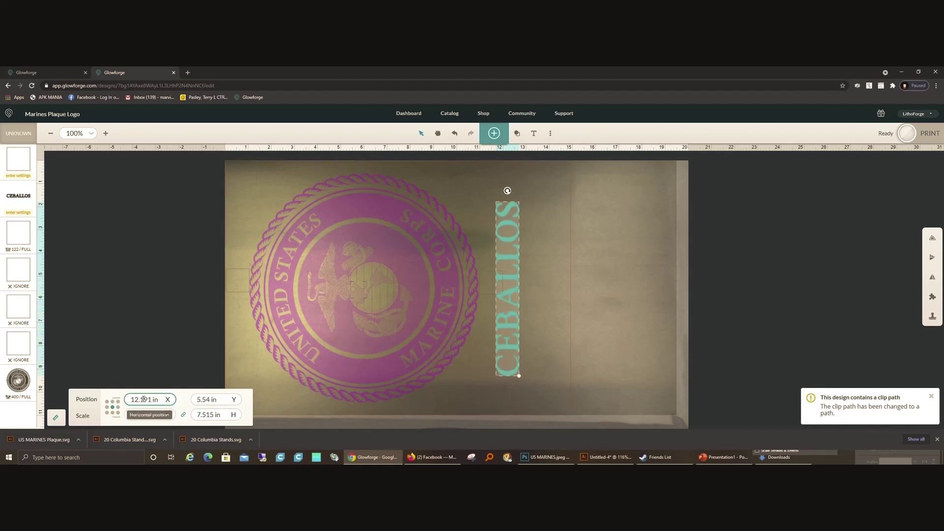
key("Right")
key("Right")
key("Right")
key("Right")
key("Right")
key("Right")
key("Right")
key("Right")
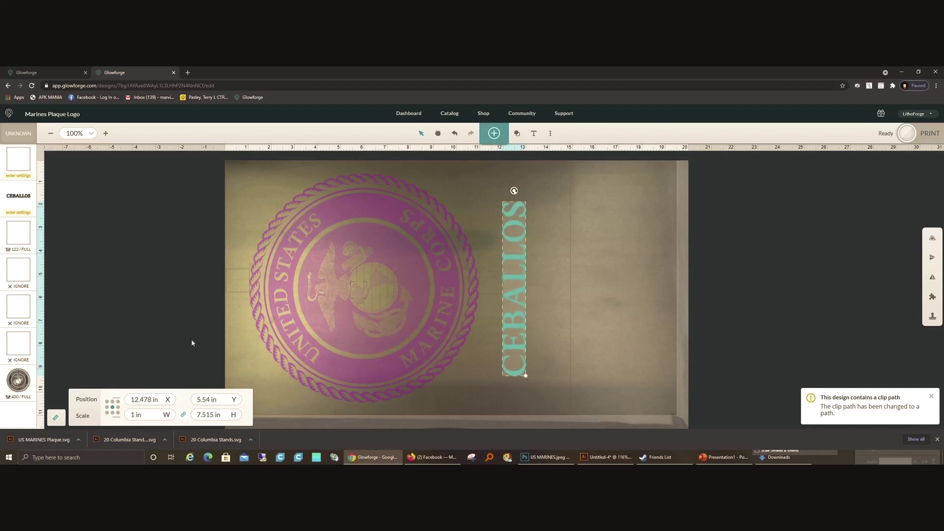
key("Right")
left_click(190, 336)
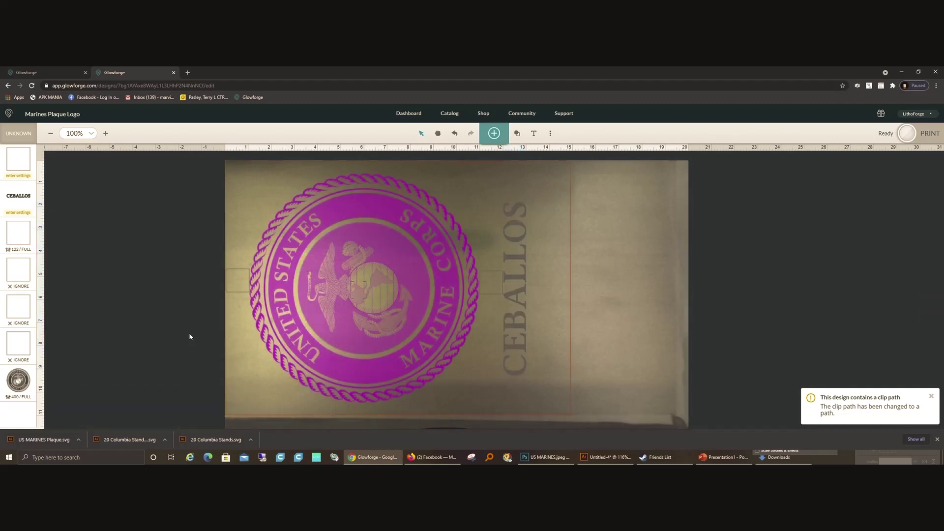
Step: Try narrowing the cut outline from its right side with proportions locked, and undo that resize
left_click(572, 321)
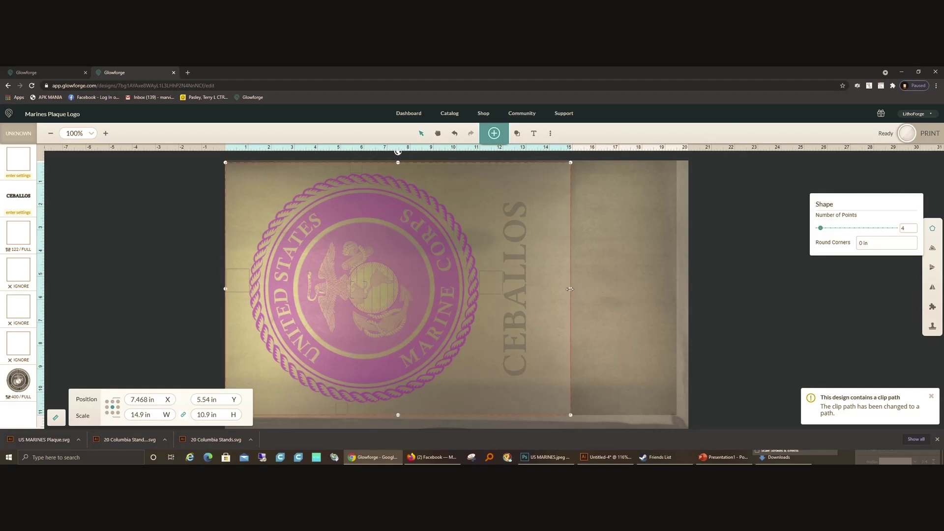
left_click_drag(571, 289, 554, 288)
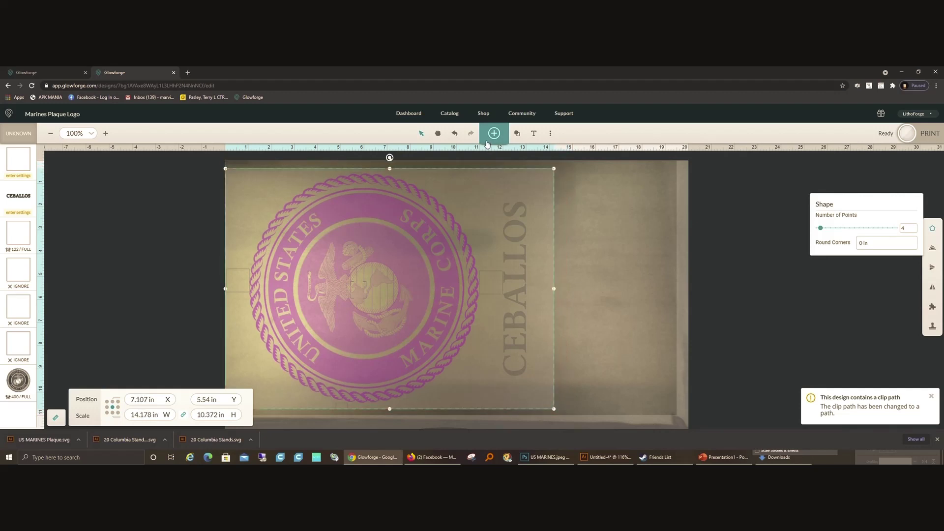
left_click(455, 133)
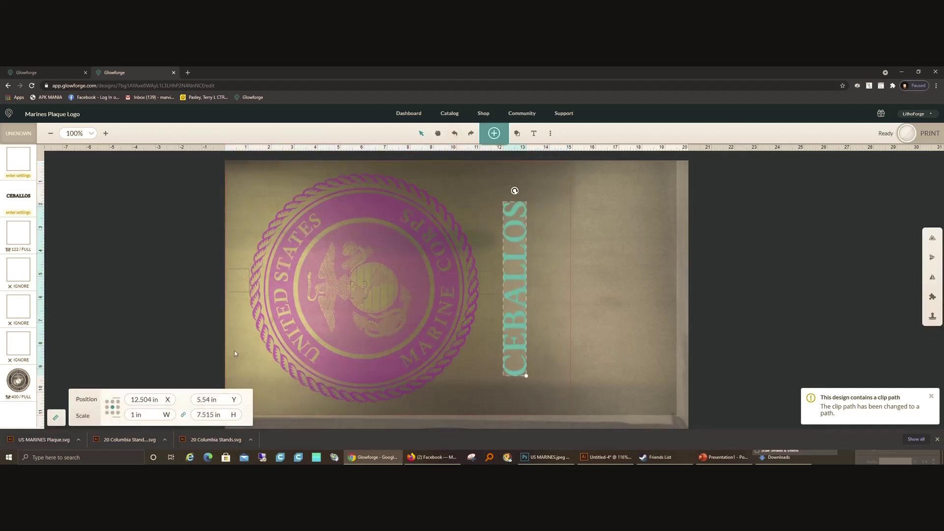
Step: Unlock the proportions and narrow the cut outline from its right side to just short of 15 in on the ruler
left_click(184, 415)
left_click(570, 294)
left_click_drag(569, 289, 533, 291)
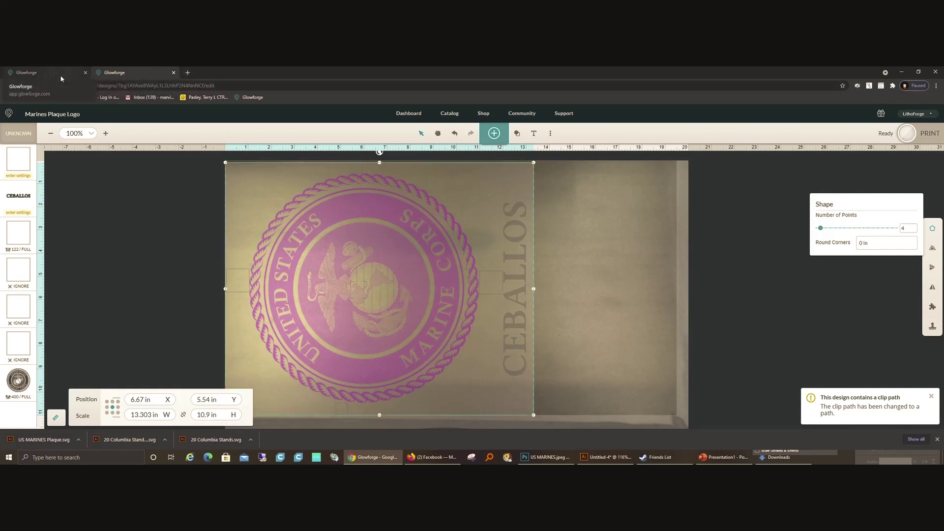
left_click_drag(533, 290, 565, 290)
left_click(541, 293)
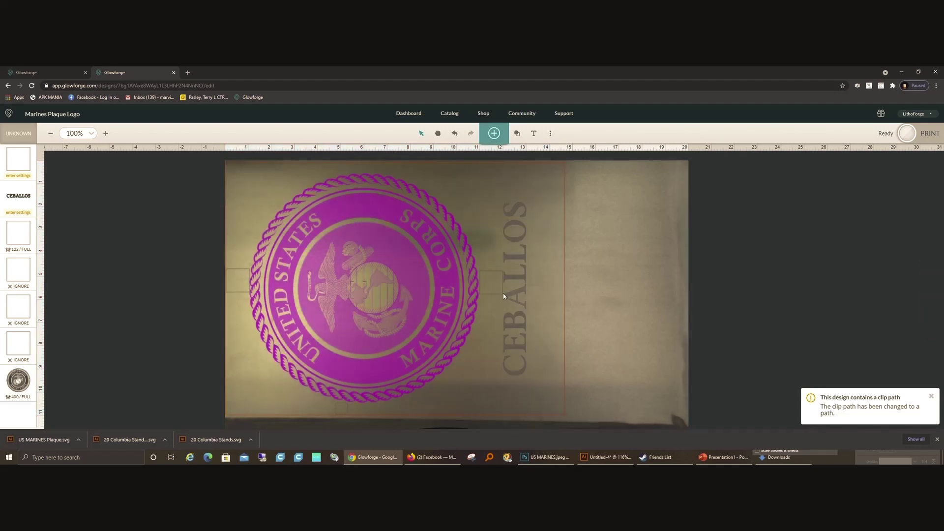
Step: Duplicate the 1 in spacer square beside the emblem and nudge the copy up to Y 5.268 in, level with the original
left_click(506, 296)
left_click(488, 293)
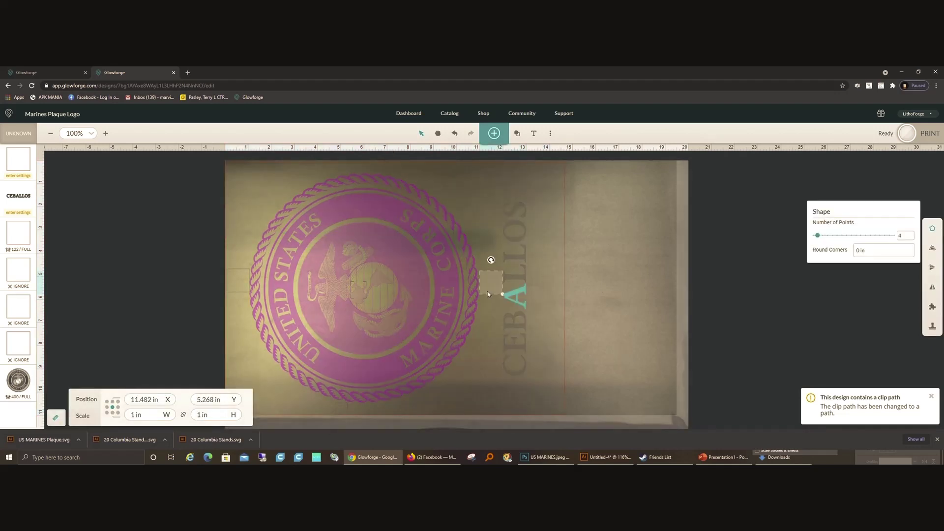
key("ctrl+d")
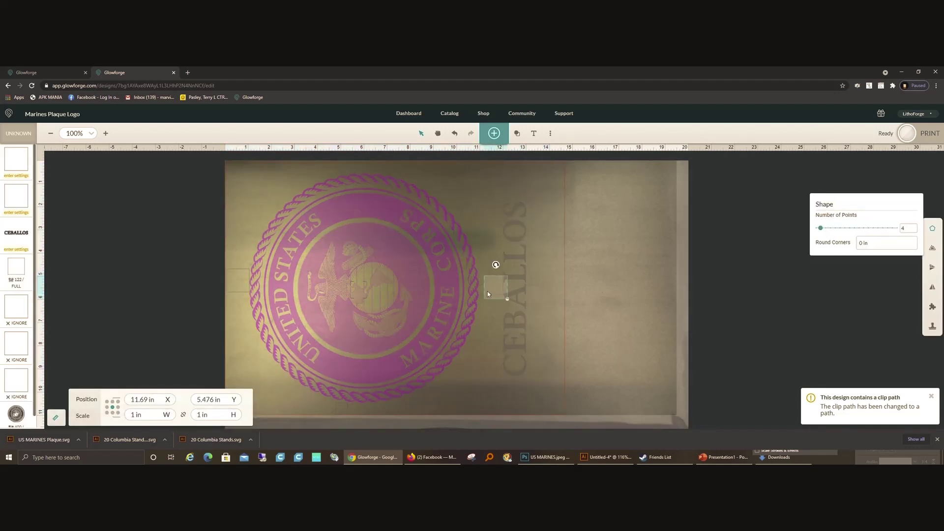
key("Up")
key("Up")
key("Up")
key("Up")
key("Up")
key("Up")
key("Up")
key("Up")
key("Up")
key("Up")
Step: Nudge the duplicated spacer square right to about X 13.51 in, against the right side of the surname lettering
key("Right")
key("Right")
key("Right")
key("Right")
key("Right")
key("Right")
key("Right")
key("Right")
key("Right")
key("Right")
key("Right")
key("Right")
key("Right")
key("Right")
key("Right")
key("Right")
key("Right")
key("Right")
key("Right")
key("Right")
key("Right")
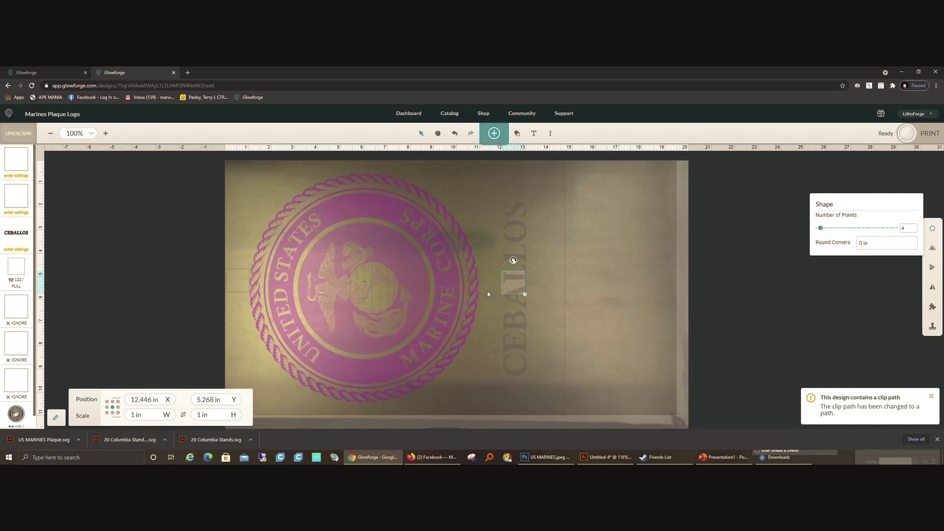
key("Right")
key("Right")
key("Right")
key("Right")
key("Right")
key("Right")
key("Right")
key("Right")
key("Right")
key("Right")
key("Right")
key("Right")
key("Right")
key("Right")
key("Right")
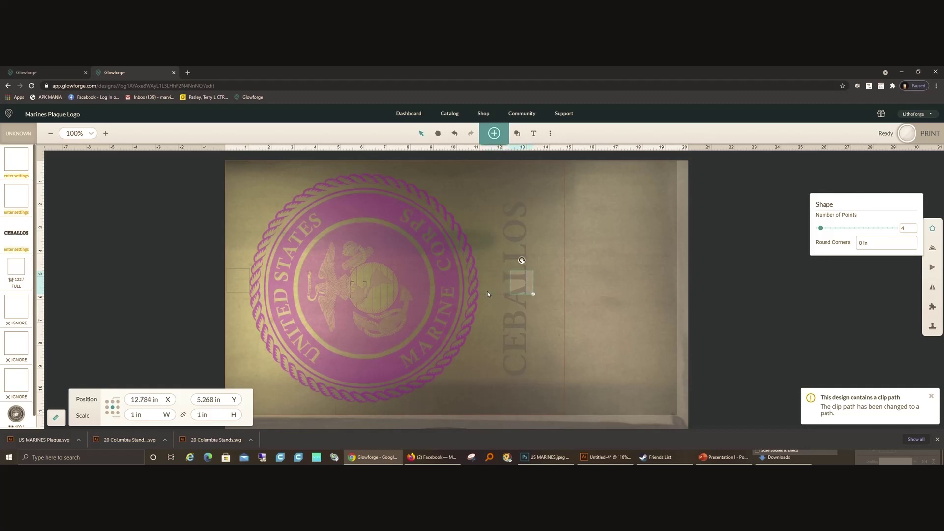
key("Right")
key("Right")
key("Right")
key("Right")
key("Right")
key("Right")
key("Right")
key("Right")
key("Right")
key("Right")
key("Right")
key("Right")
key("Right")
key("Right")
key("Right")
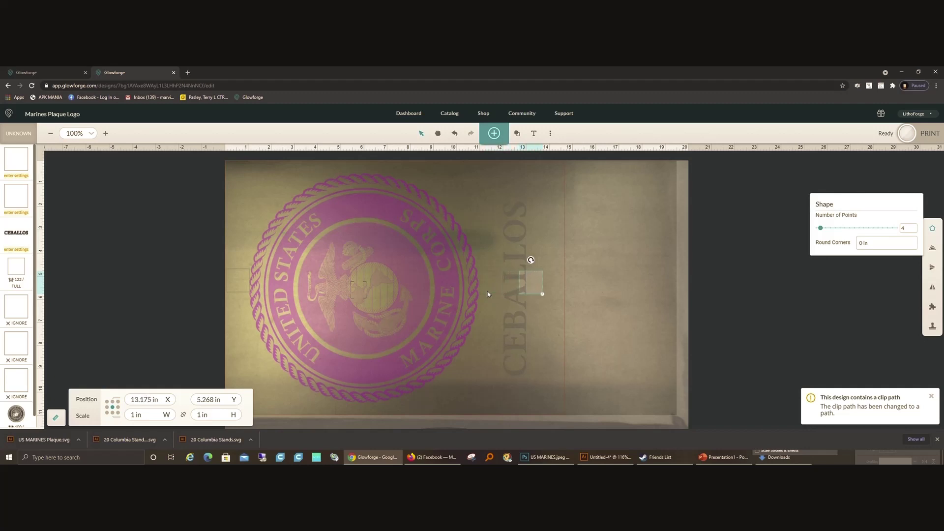
key("Right")
key("Right")
key("Right")
key("Right")
key("Right")
key("Right")
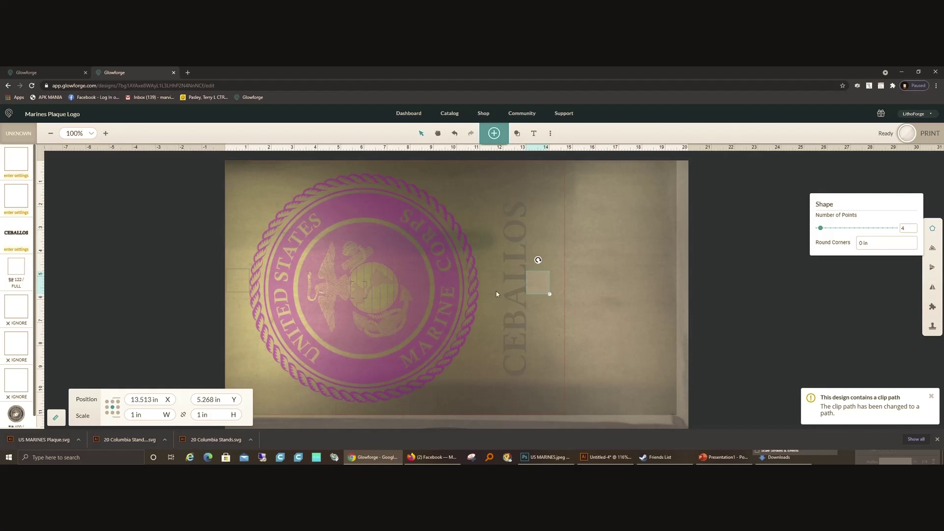
left_click(610, 314)
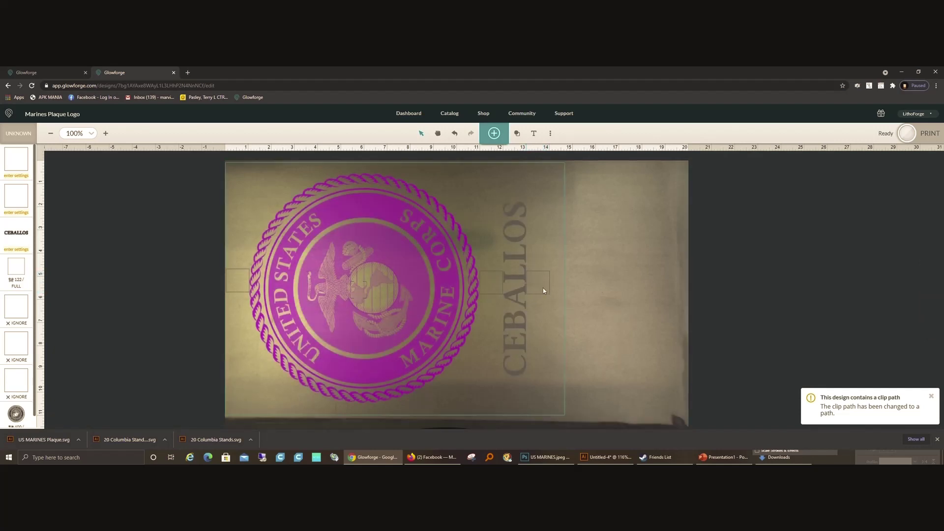
Step: Narrow the cut outline to about 13.97 in by bringing its right side to the outer edge of the spacer square beside the surname
left_click(543, 288)
left_click(593, 303)
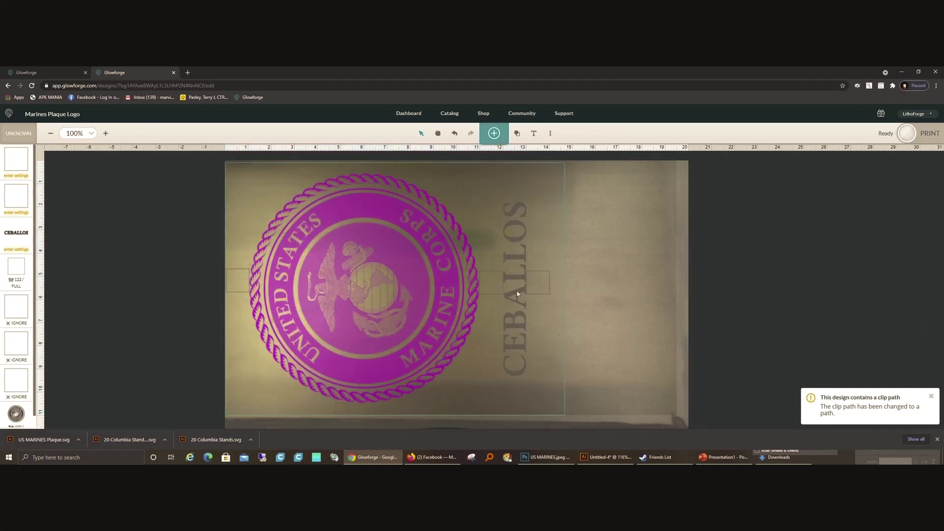
left_click(536, 294)
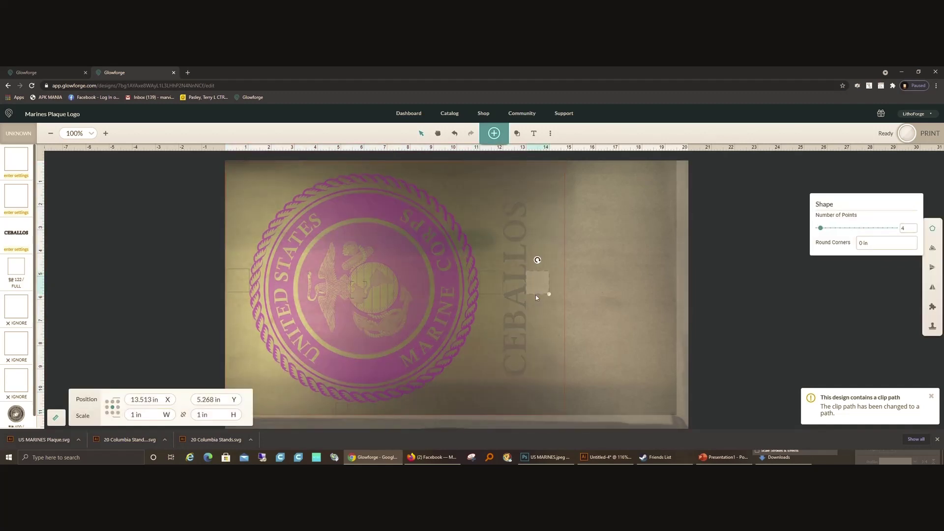
left_click(579, 300)
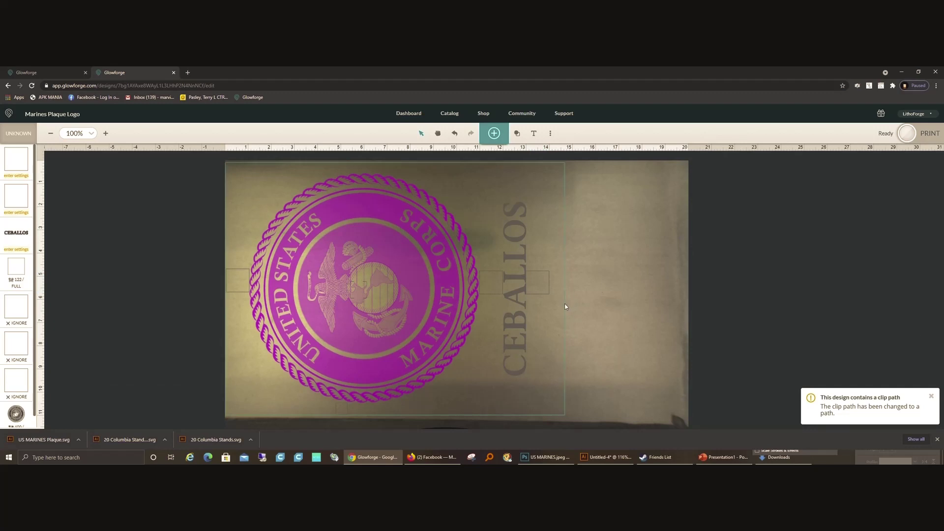
left_click(565, 303)
left_click_drag(566, 289, 549, 288)
left_click(576, 291)
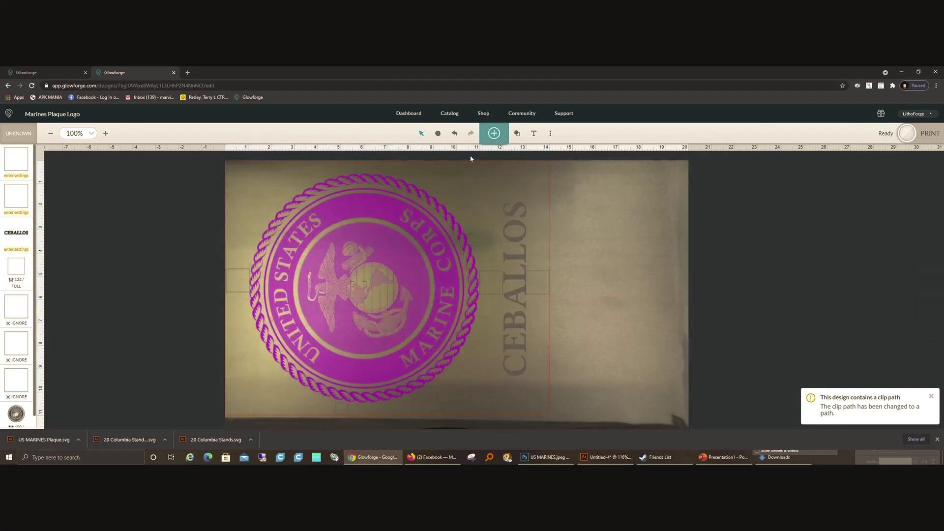
Step: Compare the layout with the finished US MARINES Plaque design and round the cut outline's corners by 0.5 in
left_click(65, 72)
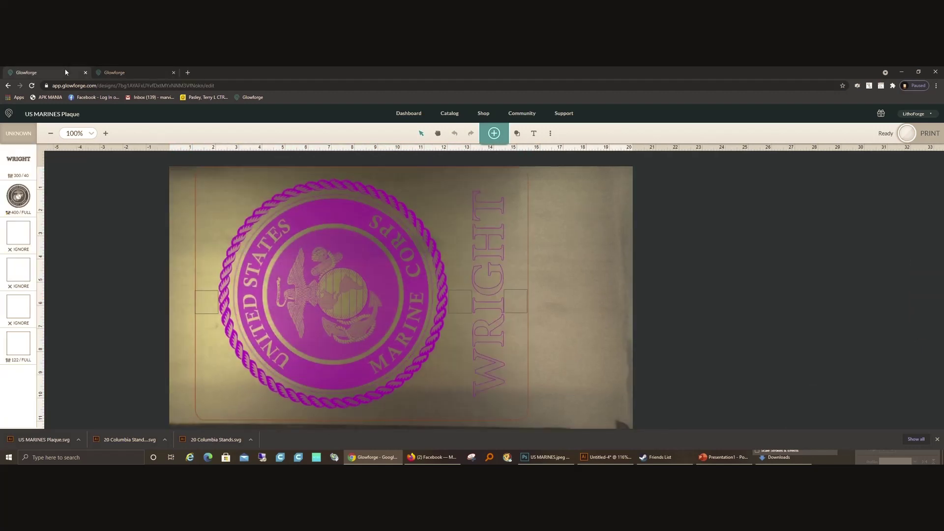
left_click(125, 74)
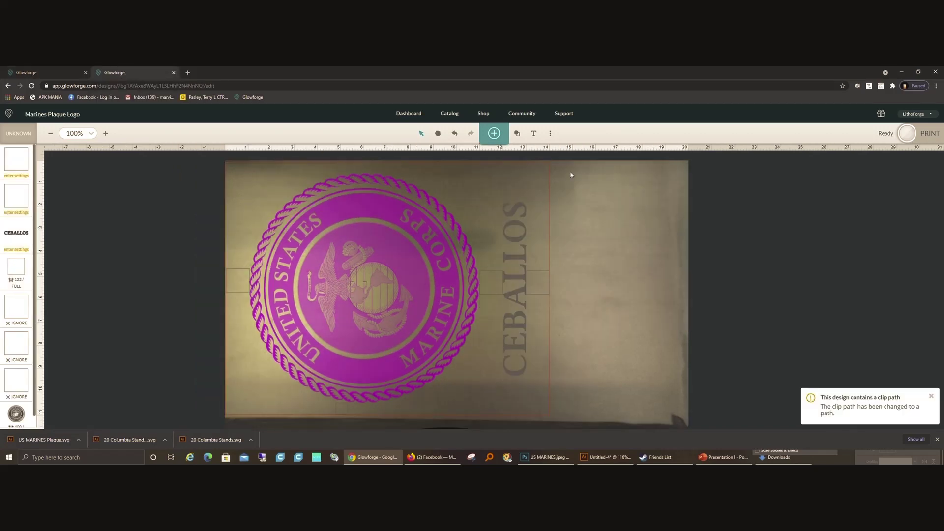
left_click(550, 186)
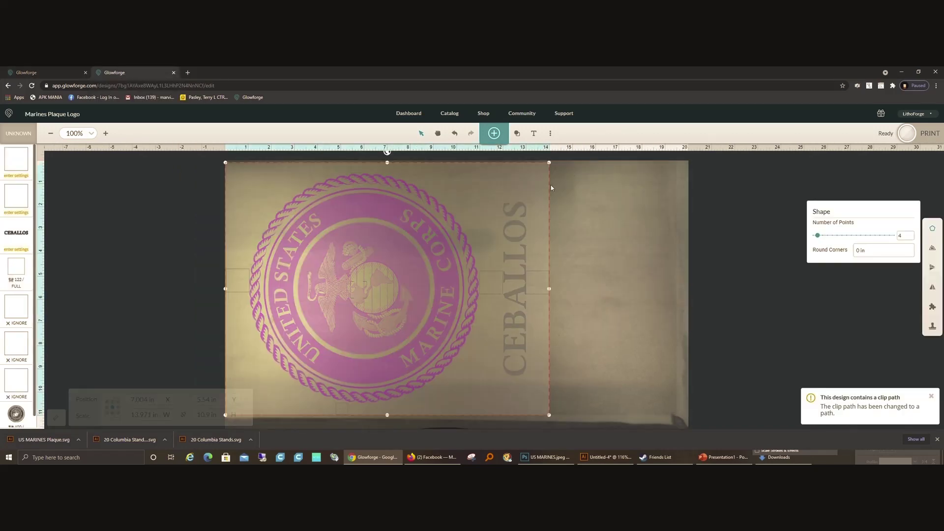
left_click(864, 243)
double_click(861, 243)
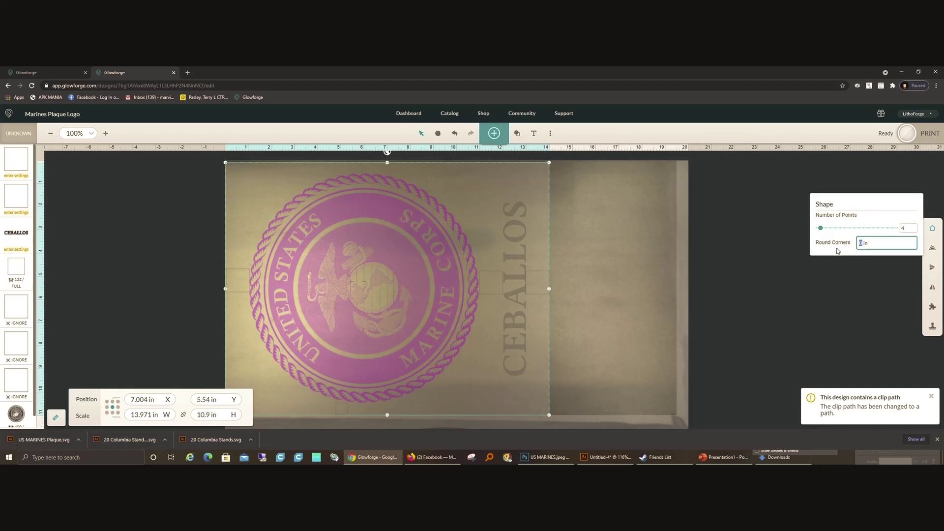
type(".5")
key("Return")
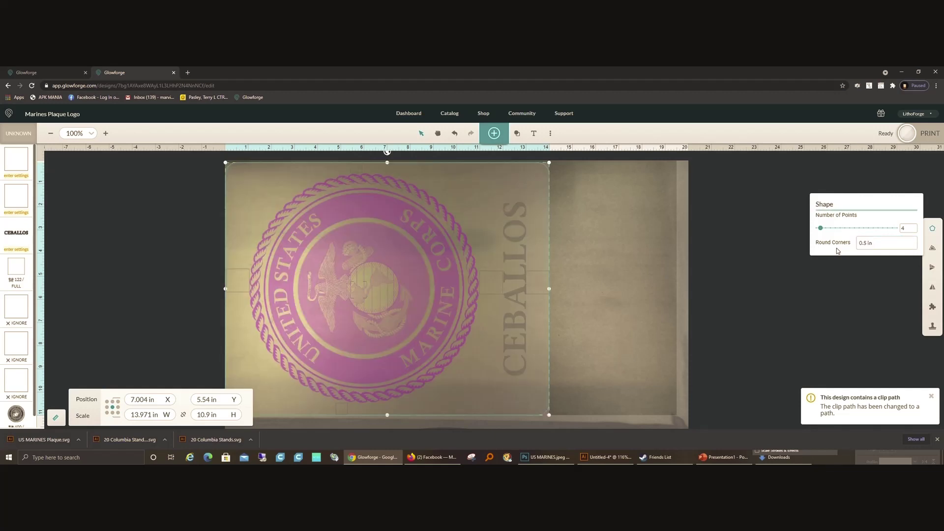
left_click(642, 267)
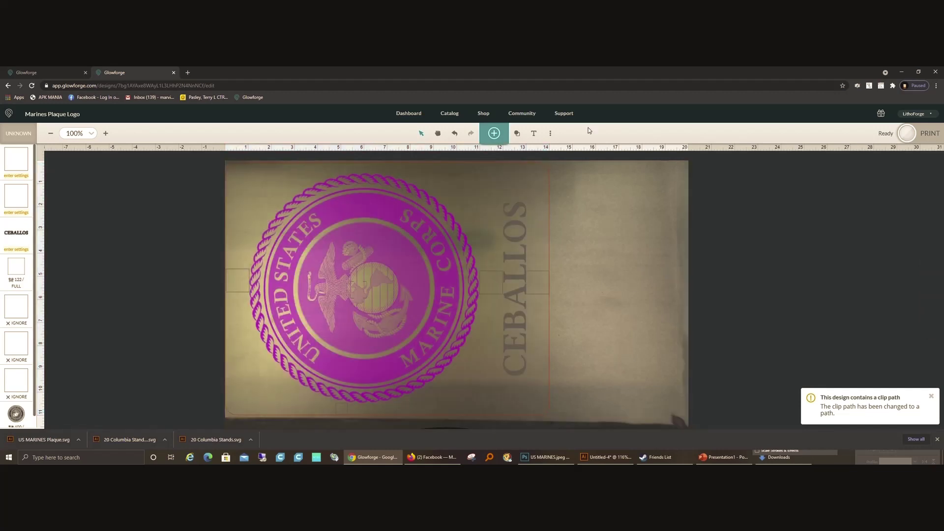
Step: Check the corners in the US MARINES Plaque design again and try rounding the cut outline's corners by 1 in
left_click(59, 72)
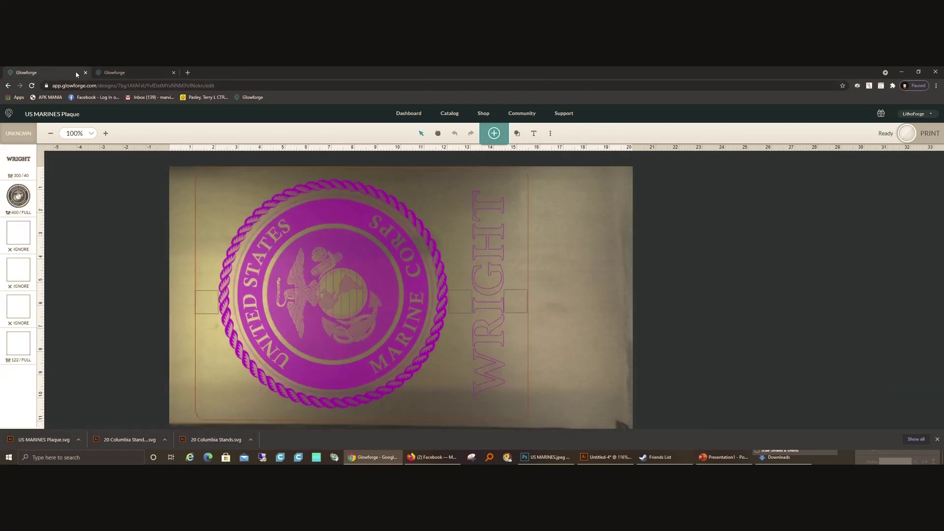
left_click(112, 73)
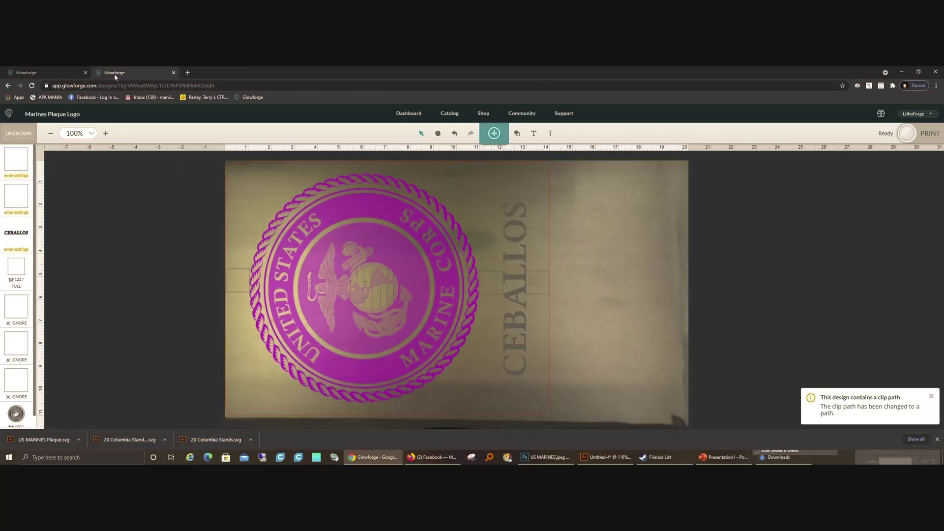
left_click(553, 241)
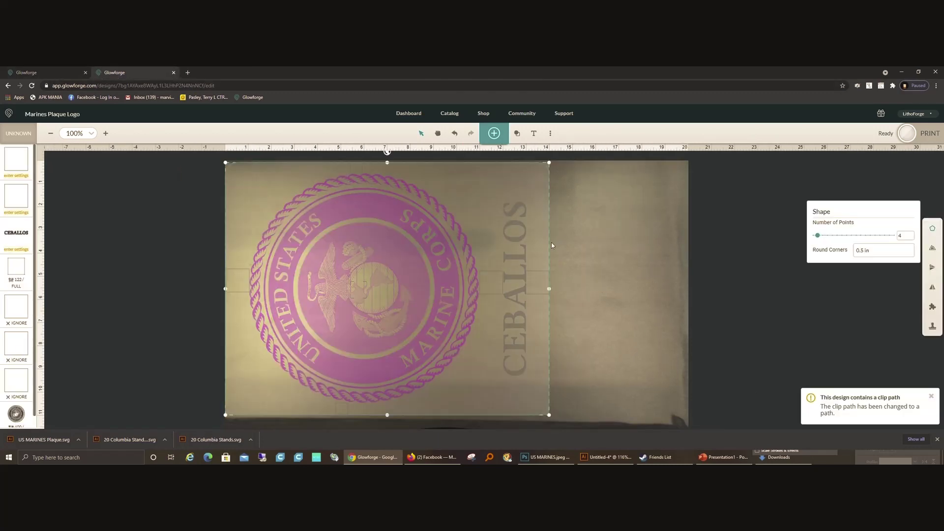
double_click(863, 243)
type("1")
key("Return")
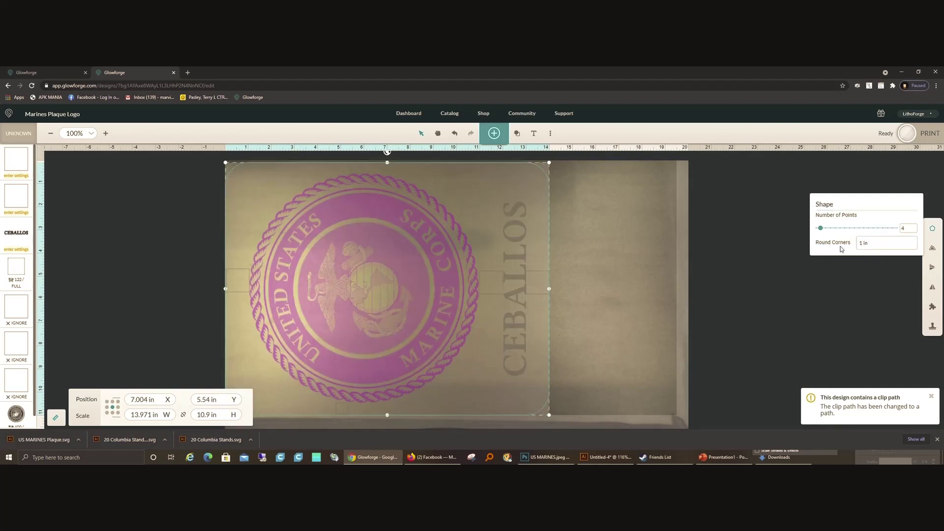
left_click(623, 260)
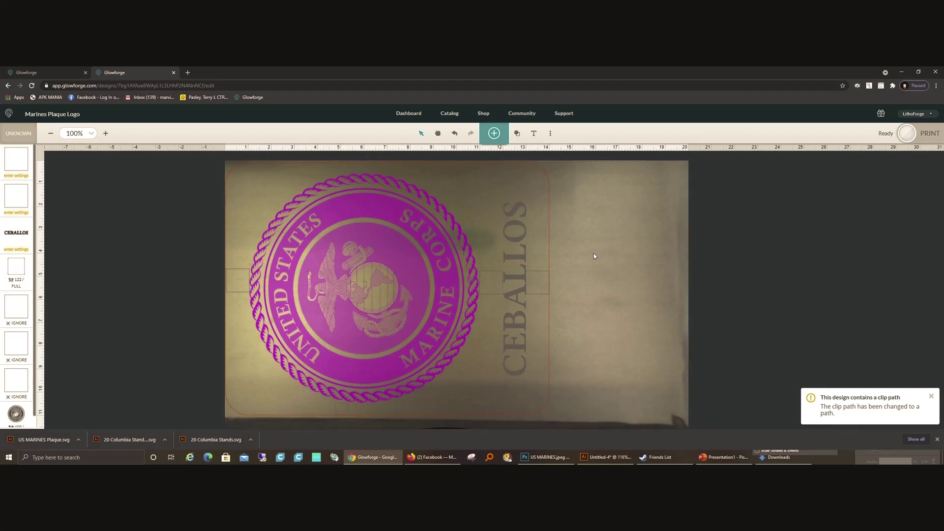
Step: Set the cut outline's corner rounding to 0.5 in
left_click(550, 247)
left_click(862, 241)
left_click(859, 243)
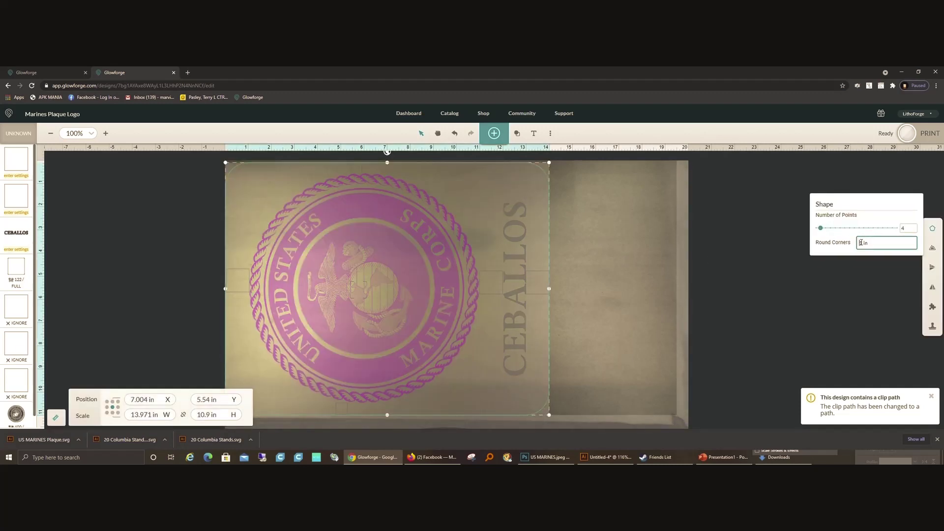
key("Delete")
type("0.5")
key("Return")
left_click(633, 250)
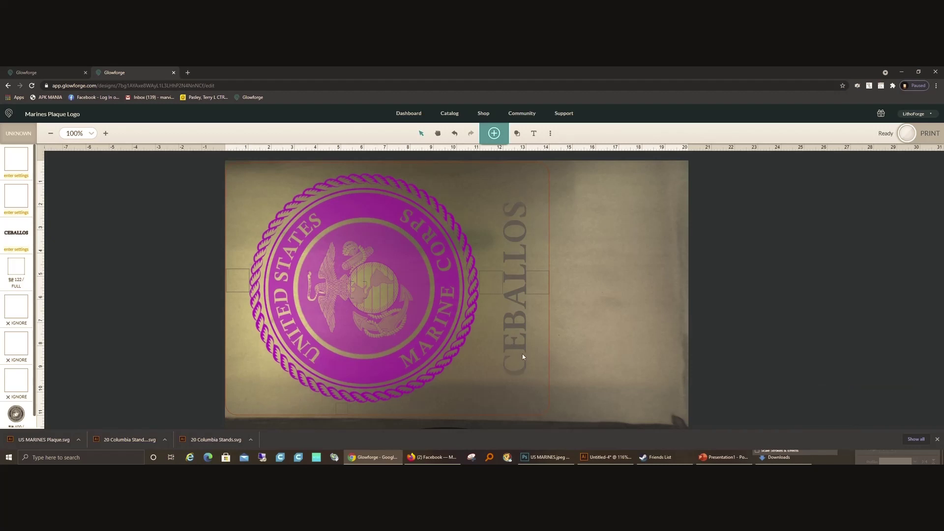
Step: Duplicate all letters of the surname and nudge the copy just right of the cut outline, to about X 14.59 in, Y 5.514 in
left_click(519, 367)
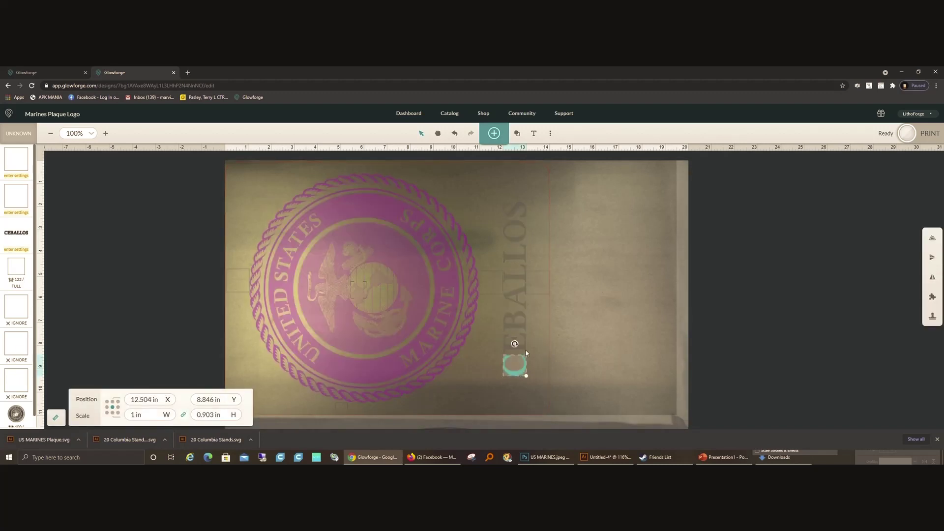
left_click_drag(526, 351, 526, 228)
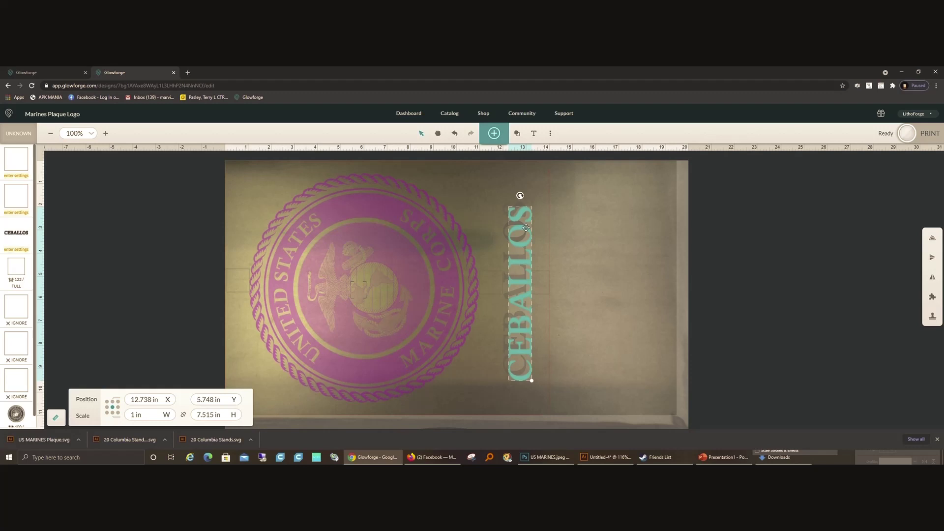
key("Right")
key("Right")
key("Right")
key("Right")
key("Right")
key("Right")
key("Right")
key("Right")
key("Right")
key("Right")
key("Right")
key("Right")
key("Right")
key("Right")
key("Right")
key("Right")
key("Right")
key("Right")
key("Right")
key("Right")
key("Up")
key("Up")
key("Up")
key("Up")
key("Up")
key("Up")
key("Up")
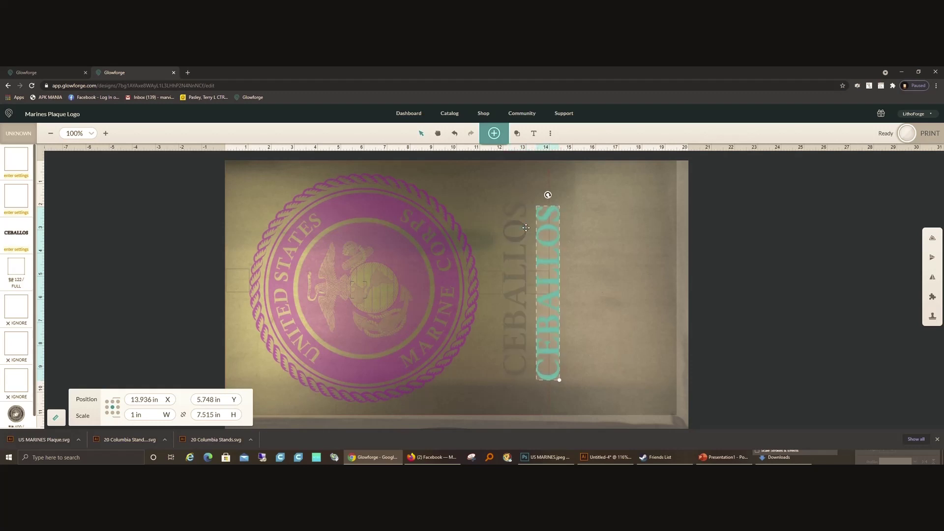
key("Up")
key("Right")
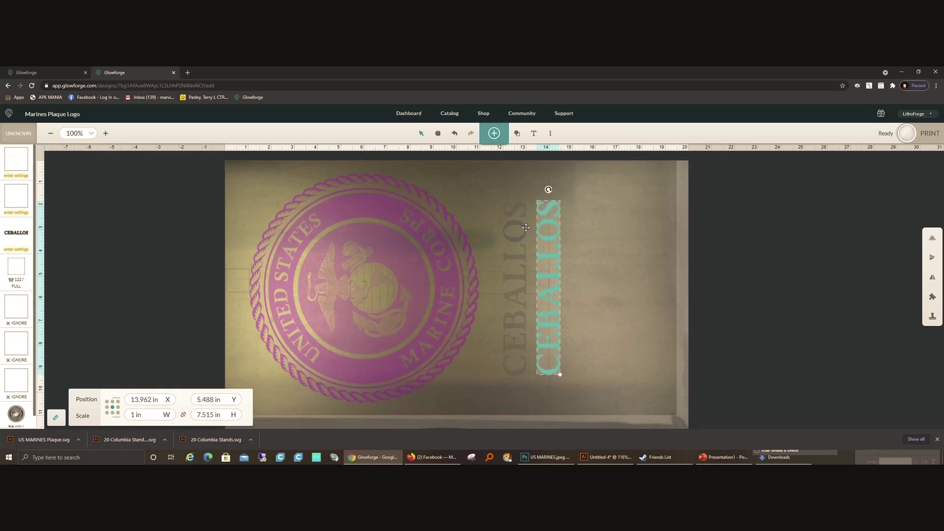
key("Up")
key("Right")
key("Right")
key("Right")
key("Right")
key("Right")
key("Right")
key("Right")
key("Right")
key("Right")
key("Right")
key("Right")
key("Right")
key("Right")
key("Right")
key("Right")
key("Right")
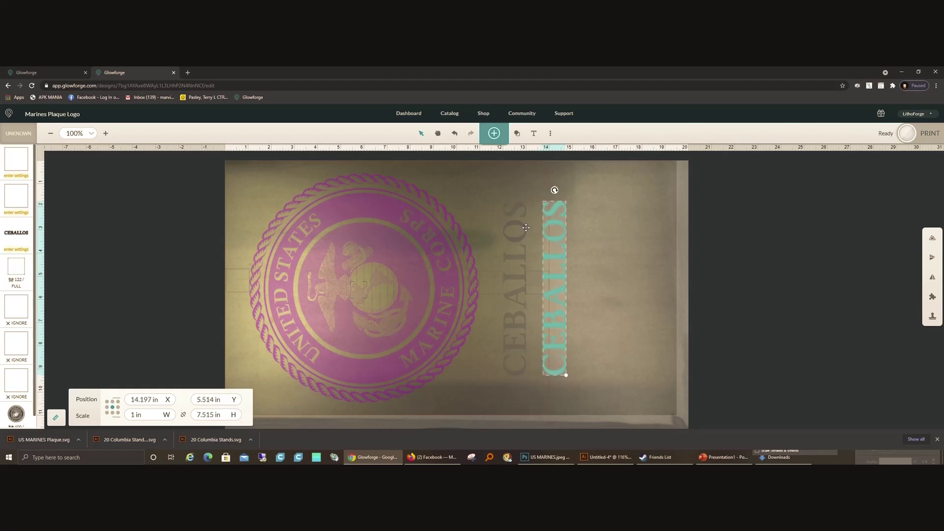
key("Right")
key("Right")
key("Right")
key("Right")
key("Right")
key("Right")
key("Right")
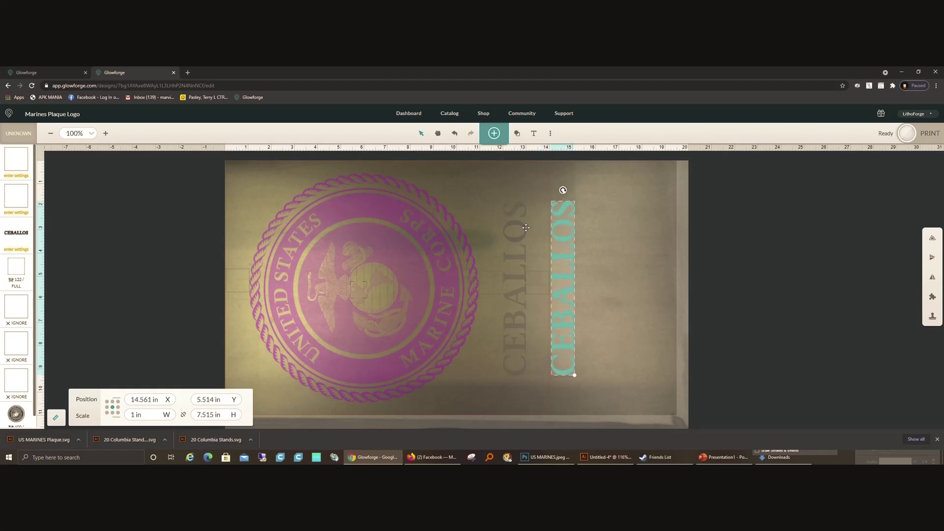
left_click(694, 273)
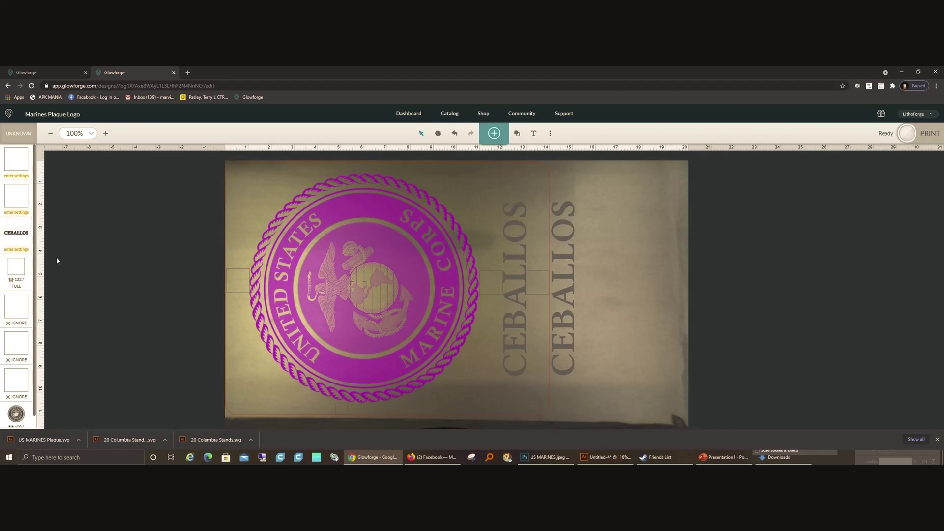
Step: Upload the surname artwork and stand it vertically to the right of the duplicated lettering, at about X 16.52 in, Y 5.559 in
left_click(494, 133)
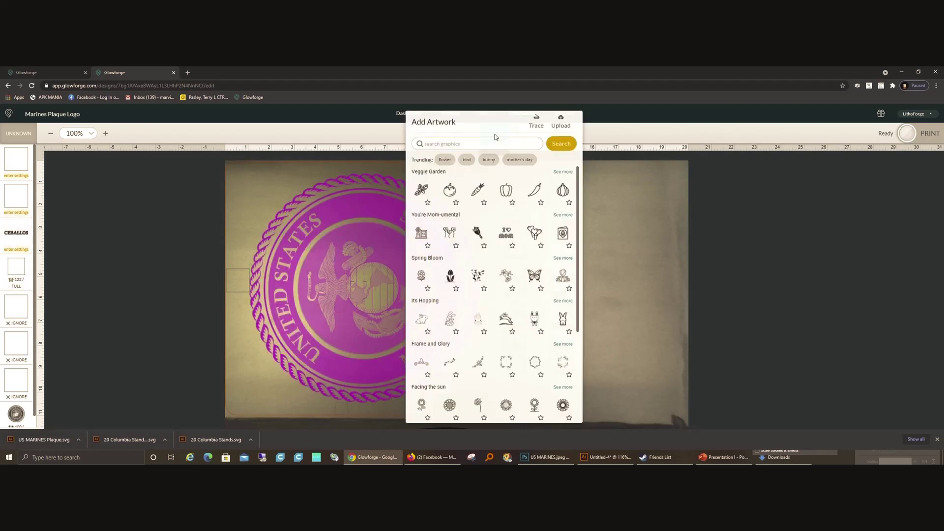
left_click(561, 123)
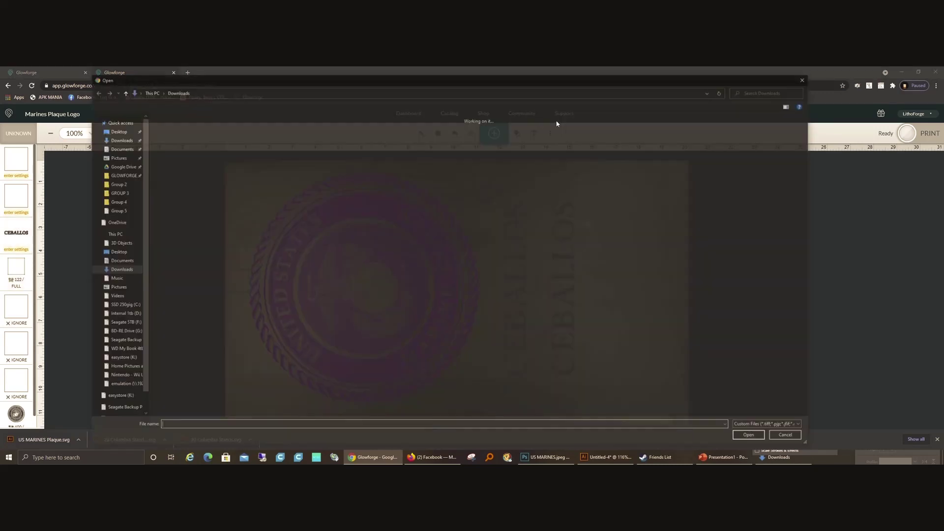
double_click(224, 183)
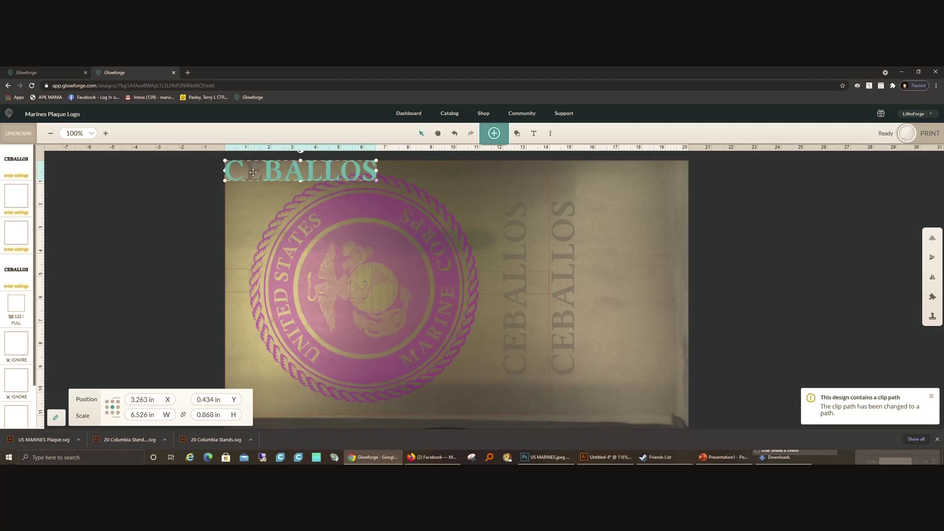
left_click_drag(253, 172, 609, 281)
left_click(641, 277)
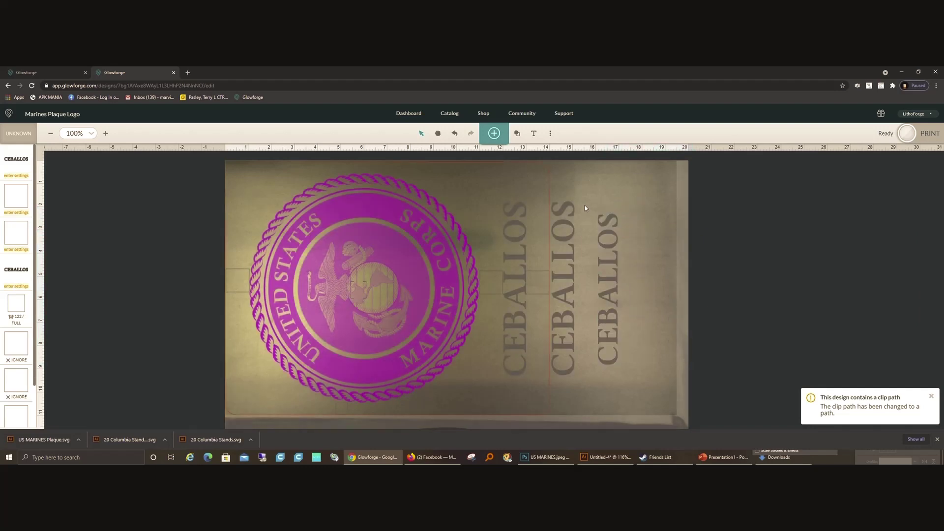
Step: Set the newly uploaded surname lettering to 1 in wide with its proportions locked
left_click(562, 376)
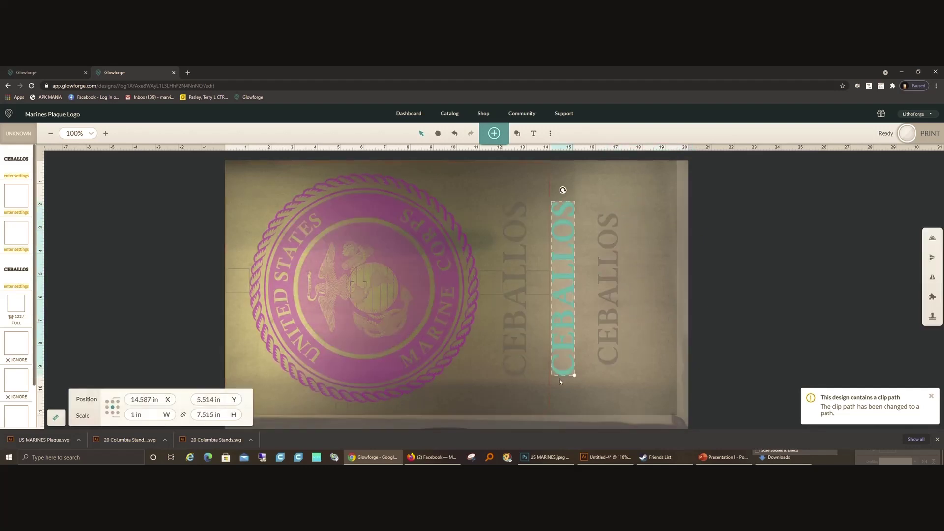
left_click(186, 416)
left_click(606, 377)
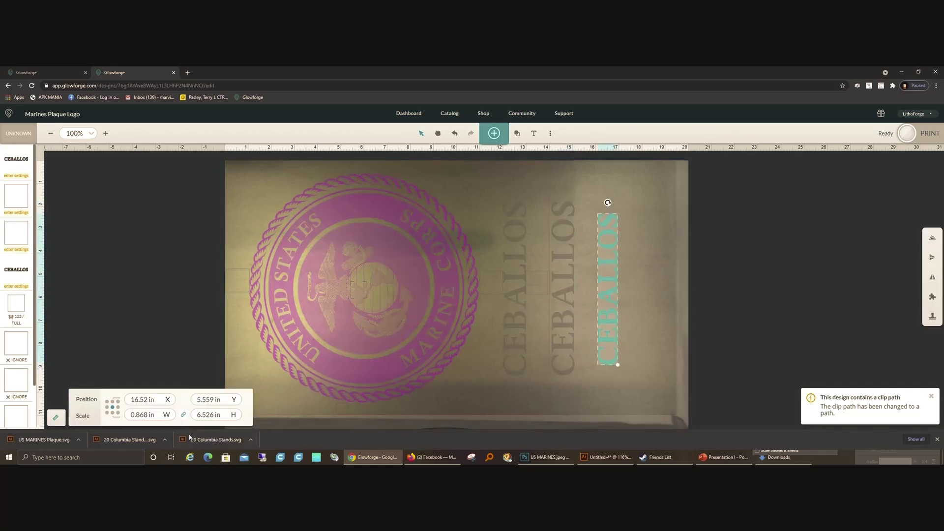
left_click(142, 415)
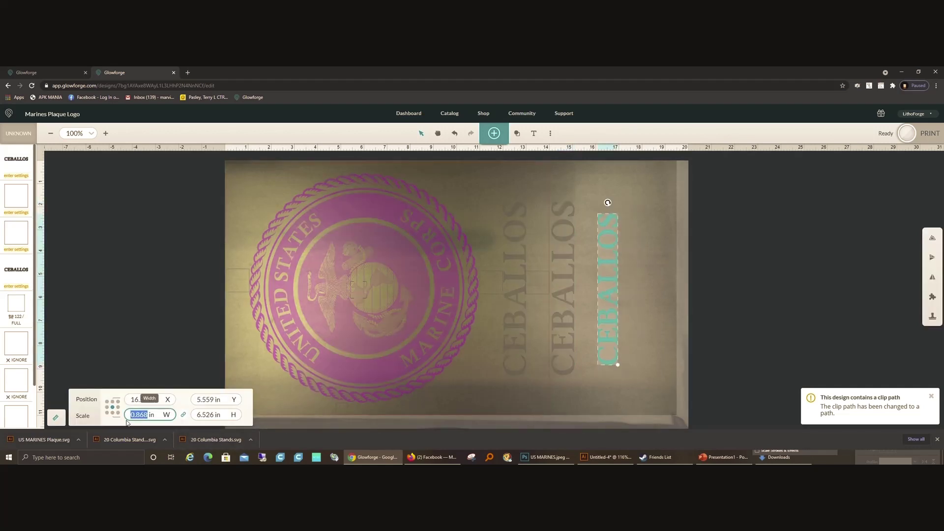
type("1")
key("Return")
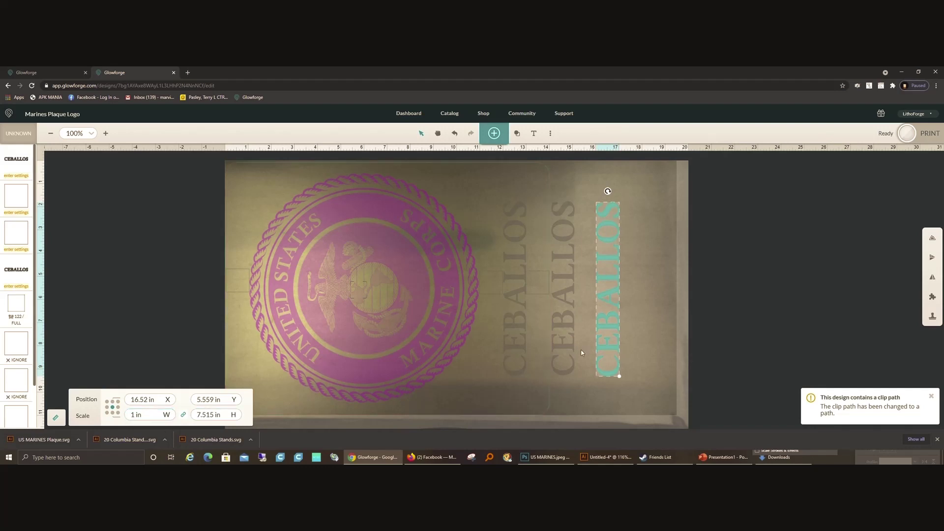
left_click(643, 347)
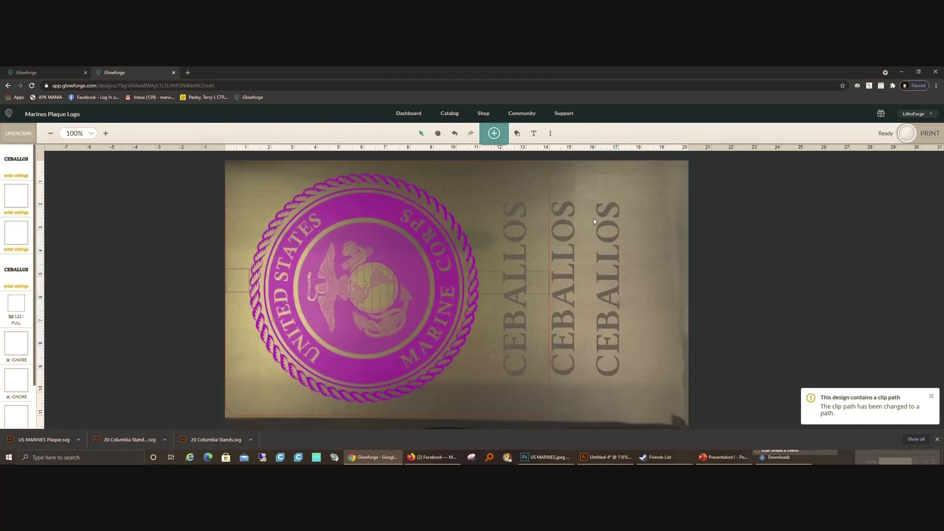
Step: Delete the duplicated surname lettering between the original and the newly uploaded one
left_click(562, 394)
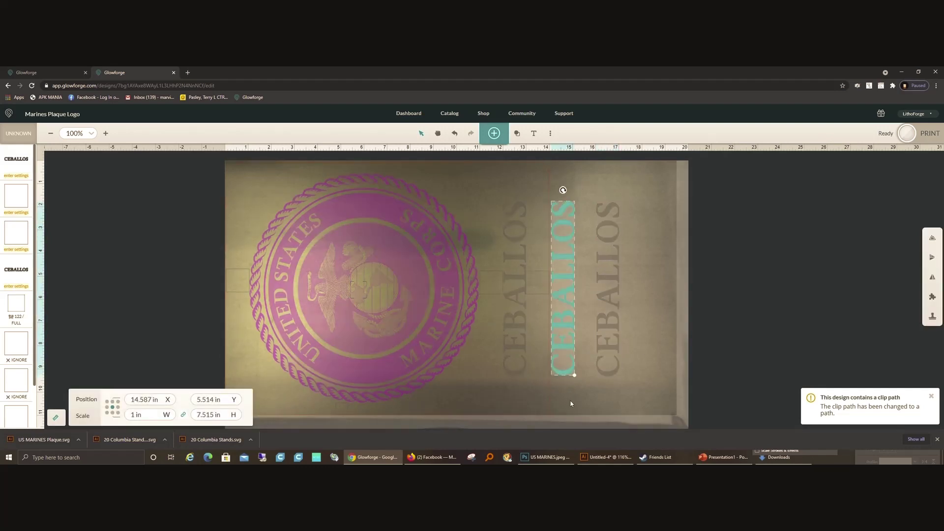
key("Delete")
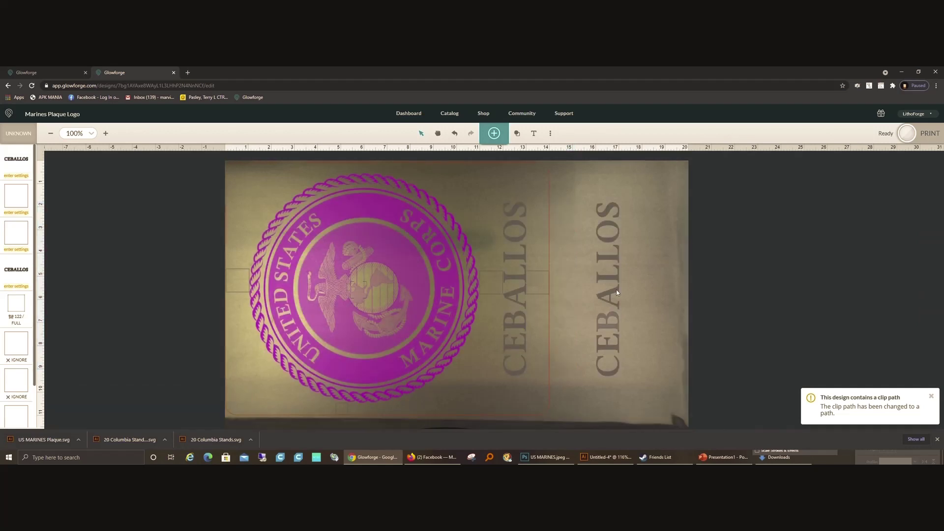
Step: Set the newly uploaded surname lettering outside the plaque outline to Cut with the .24 Hood MDF CORE BIRCH custom setting
left_click(19, 164)
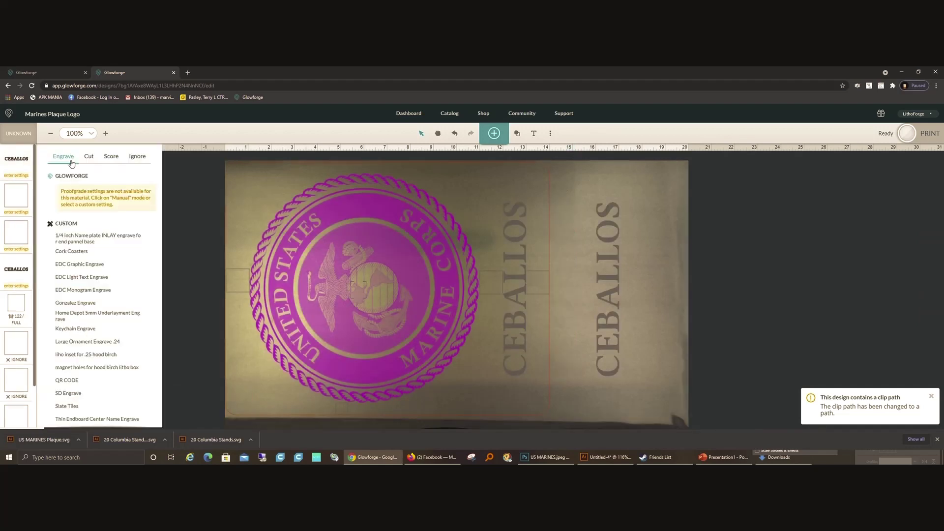
left_click(88, 156)
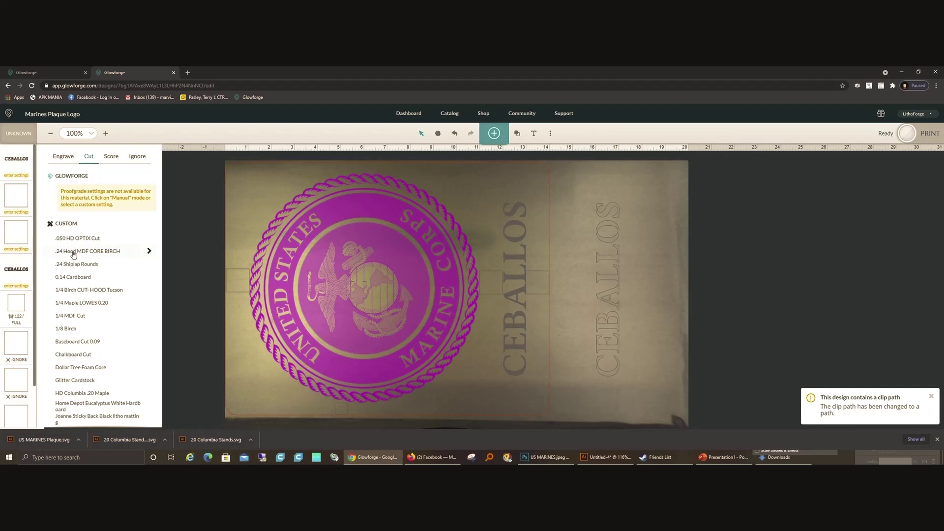
left_click(74, 251)
Step: Set the original surname lettering inside the plaque to a manual Score at speed 500 and precision power 3
left_click(19, 272)
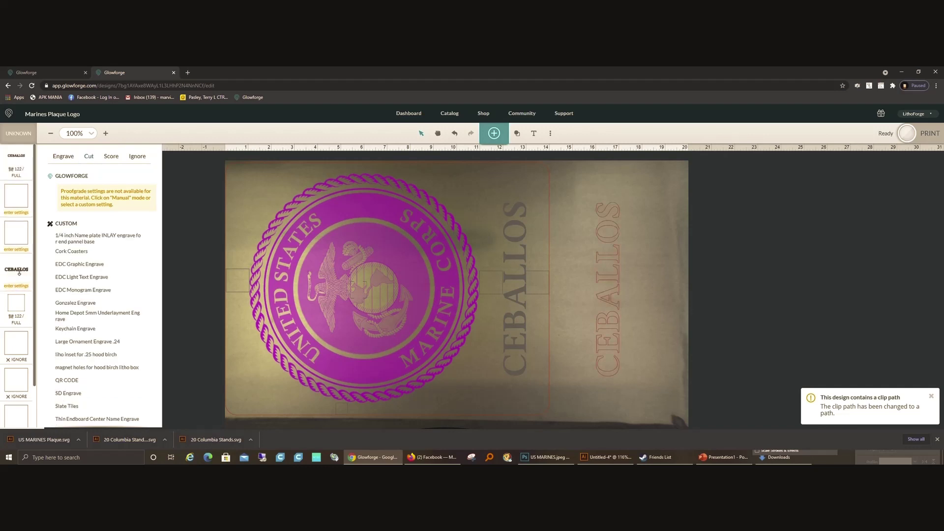
left_click(110, 156)
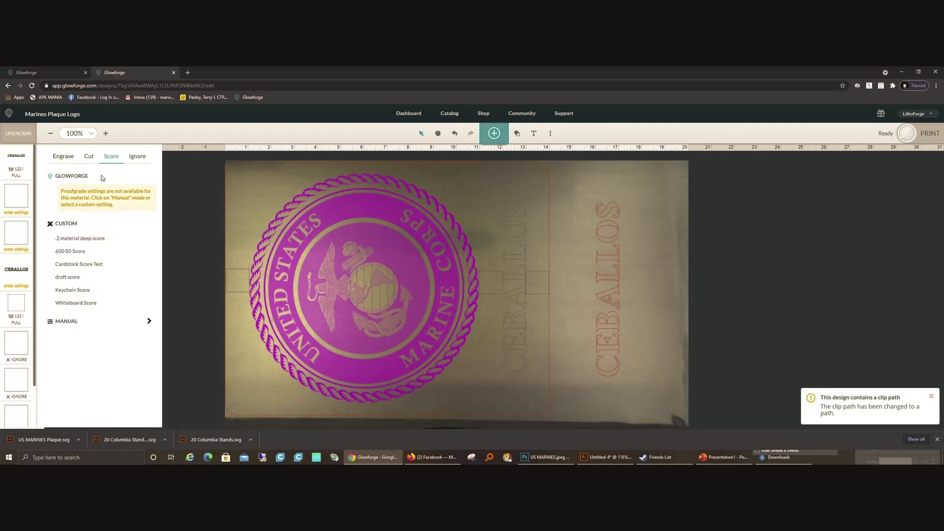
left_click(79, 325)
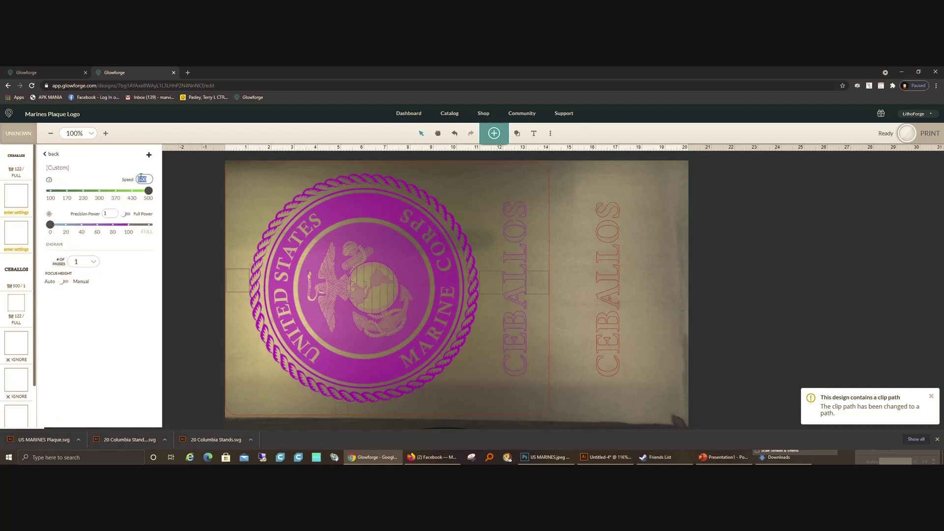
left_click(111, 214)
key("ctrl+a")
type("3")
left_click(190, 281)
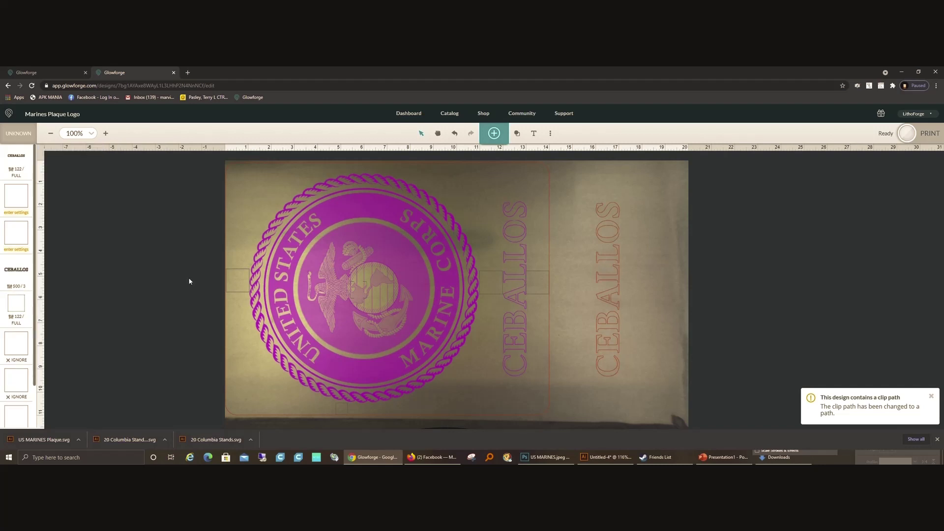
Step: Select all letters of the scored surname inside the plaque and set their width to 0.995 in with proportions locked
left_click(509, 216)
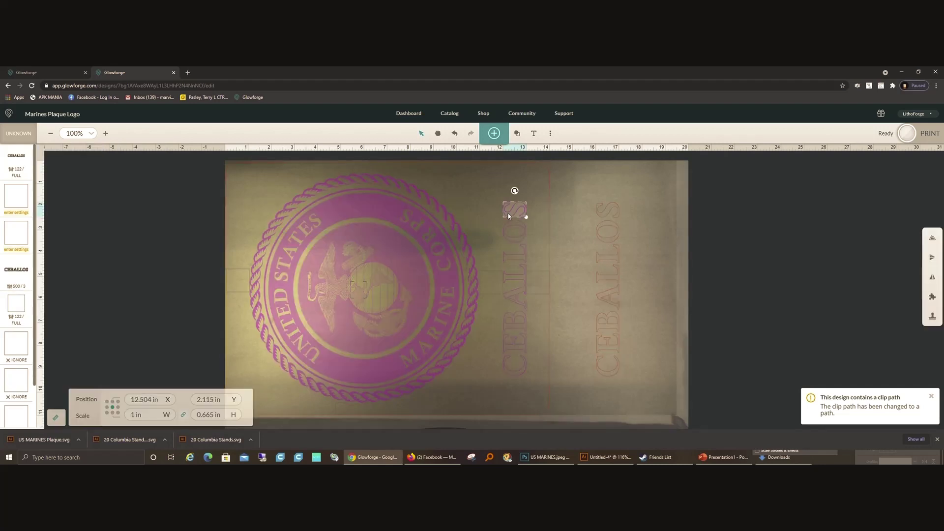
left_click(516, 235, "shift")
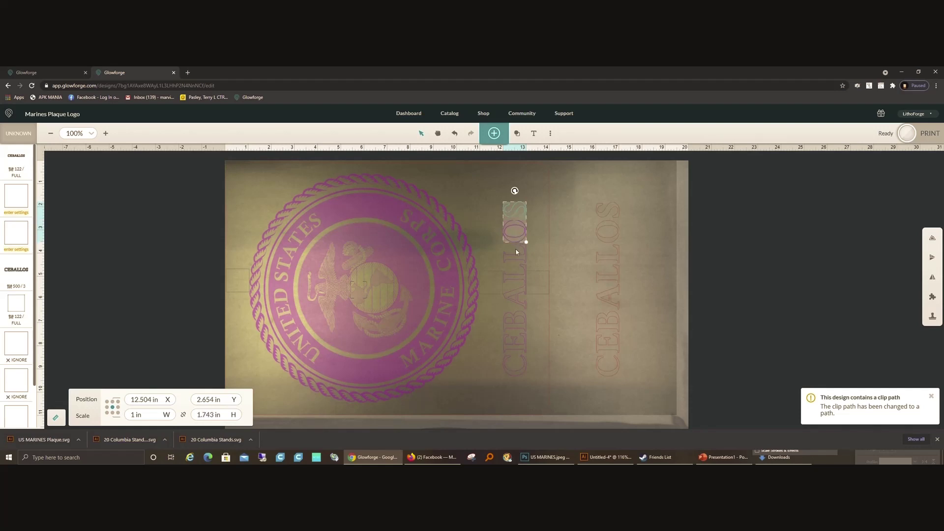
left_click(517, 252, "shift")
left_click(516, 272, "shift")
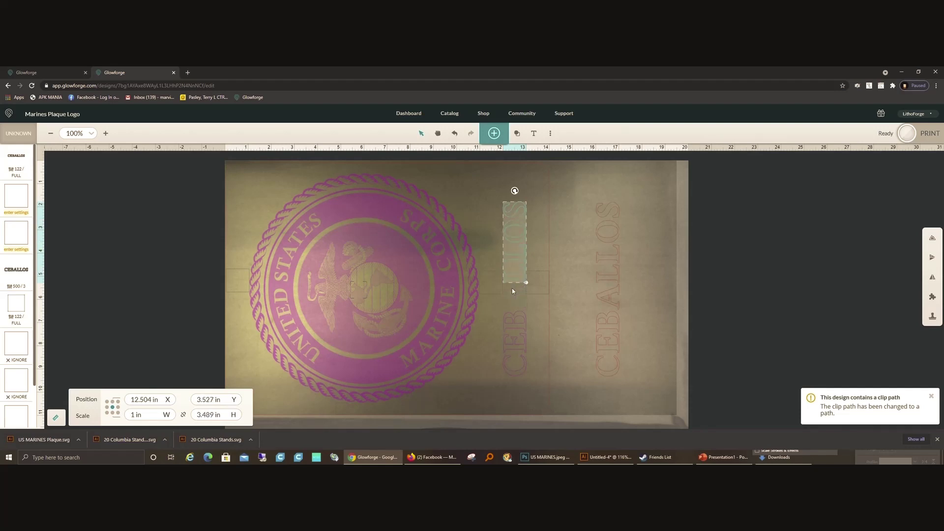
left_click(513, 294, "shift")
left_click(512, 321, "shift")
left_click(512, 343, "shift")
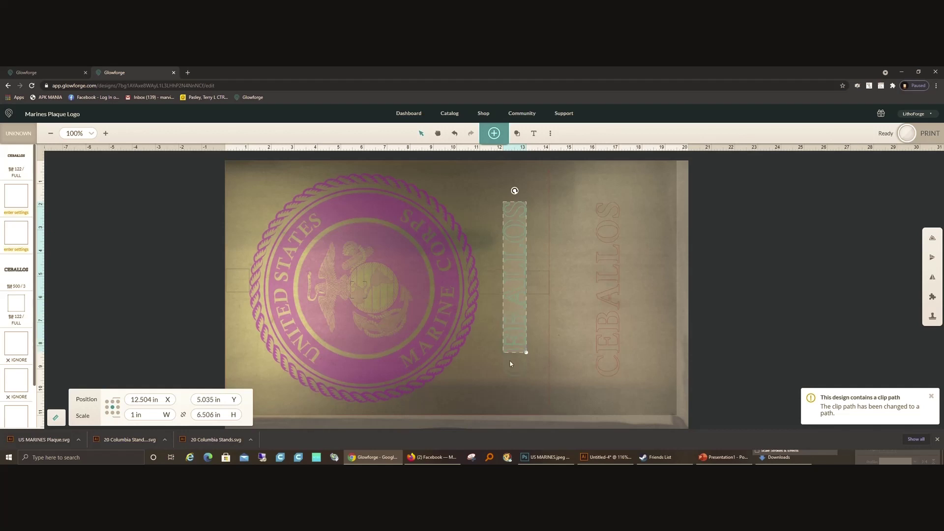
left_click(507, 365, "shift")
left_click(143, 415)
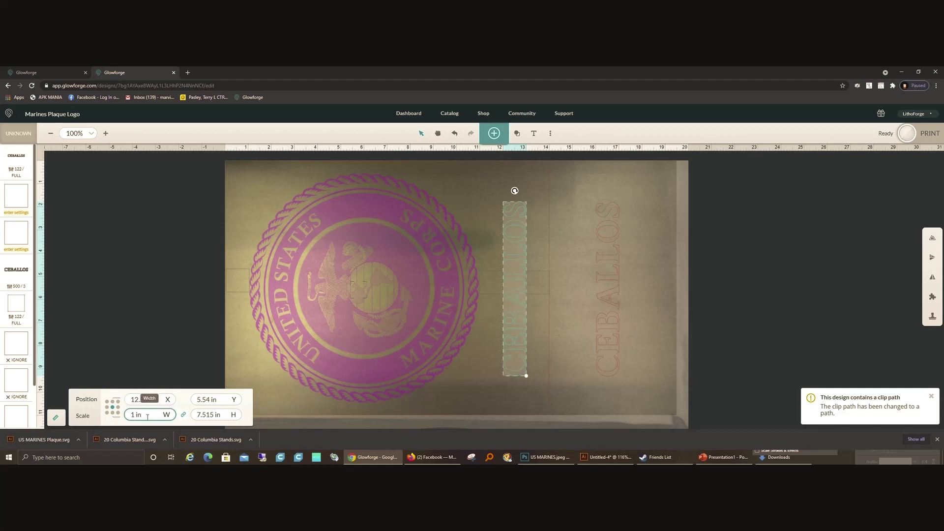
triple_click(144, 415)
type("99.5%")
key("Return")
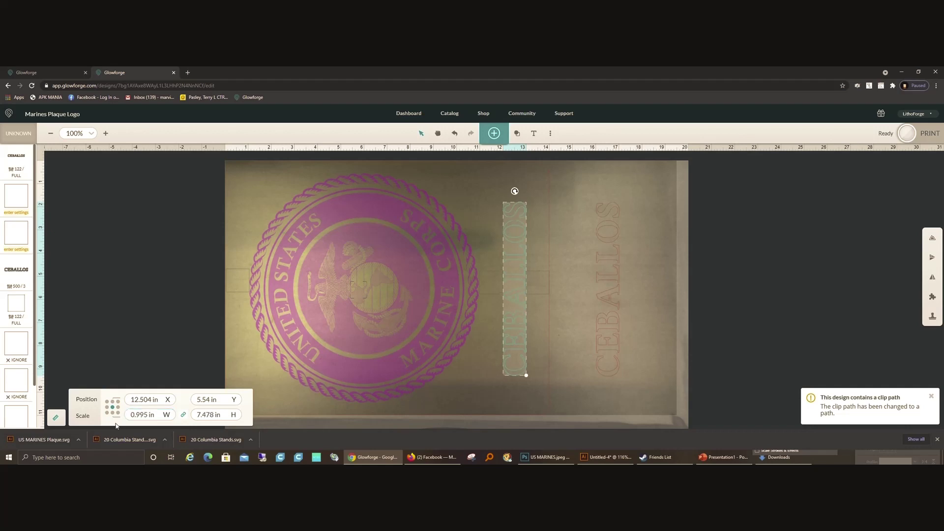
left_click(174, 270)
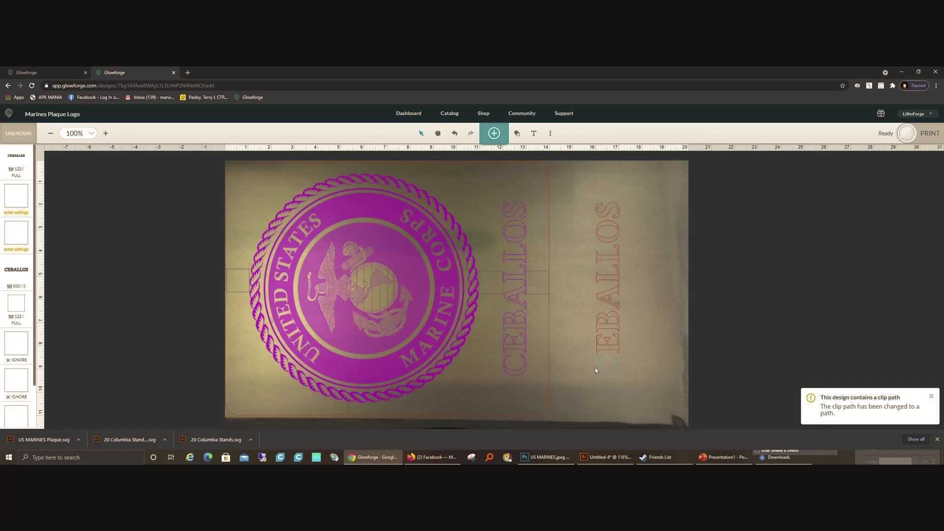
Step: Select the whole cut surname and nudge it left to just outside the plaque outline, at about X 14.8 in, Y 5.559 in
left_click_drag(648, 200, 593, 392)
key("Left")
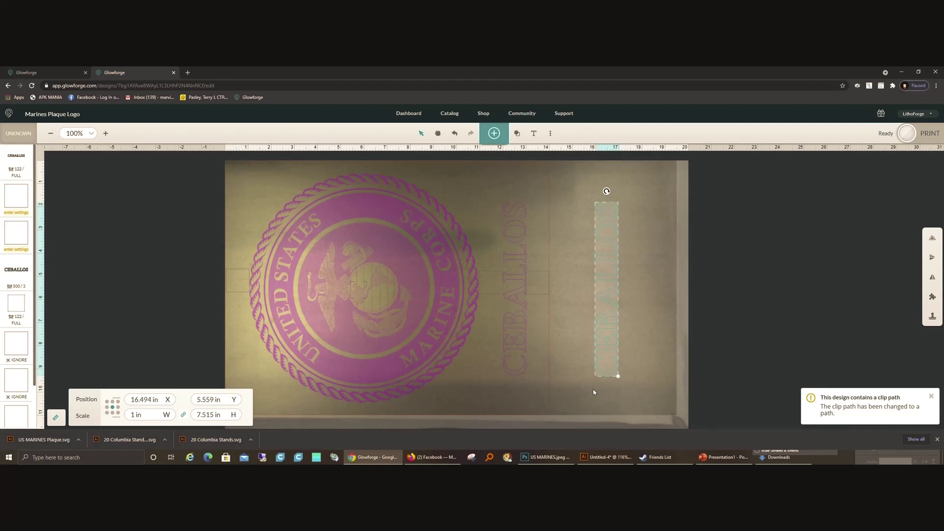
key("shift+Left")
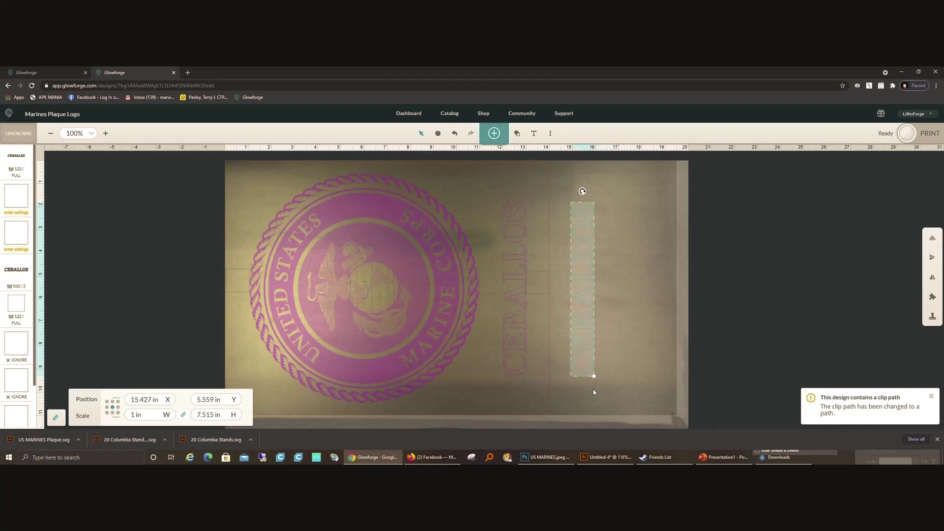
key("Left")
key("Left")
key("Left")
key("Left")
key("Left")
key("Left")
key("Left")
key("Left")
key("Left")
key("Left")
key("Left")
key("Left")
key("Left")
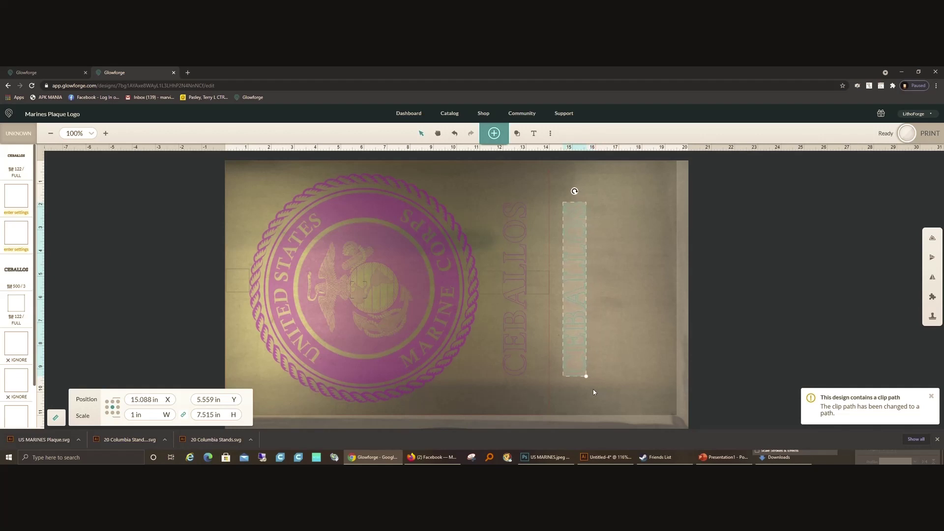
key("Left")
key("Left")
key("Left")
key("Left")
key("Left")
key("Left")
key("Left")
key("Left")
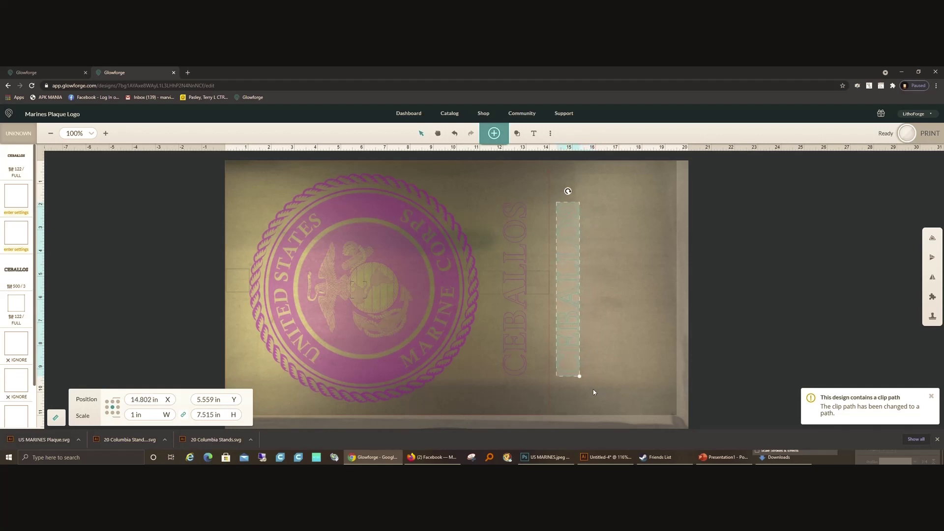
key("Left")
left_click(593, 402)
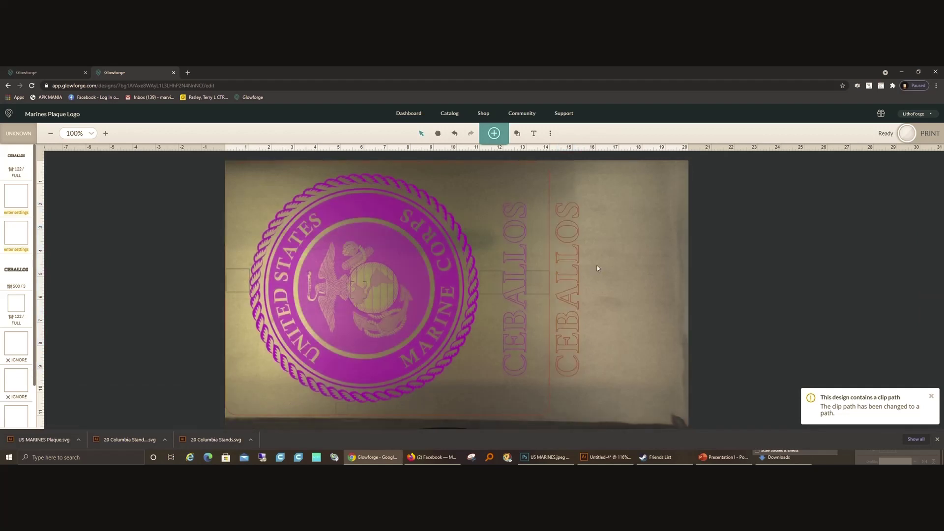
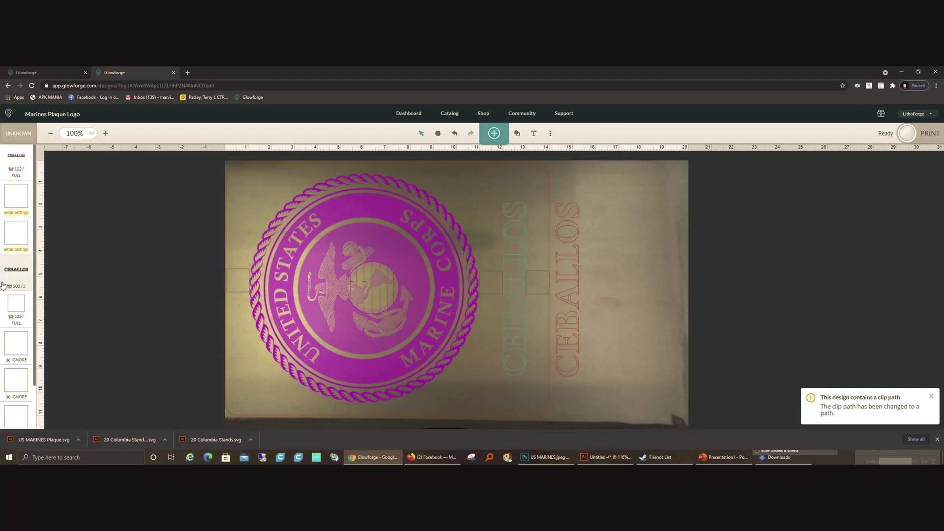
Step: Move the scored surname directly after the cut surname in the job order and set the two unconfigured shape operations to Ignore
left_click_drag(14, 278, 15, 216)
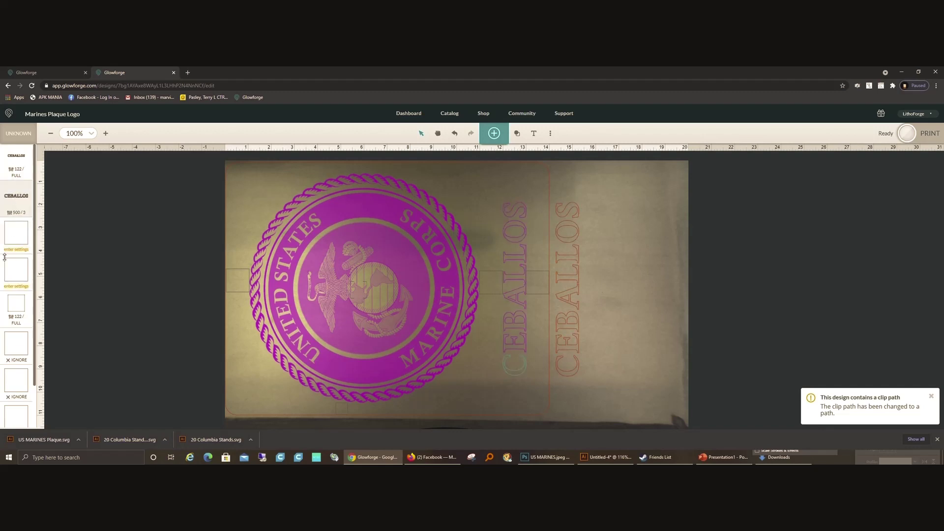
left_click(28, 241)
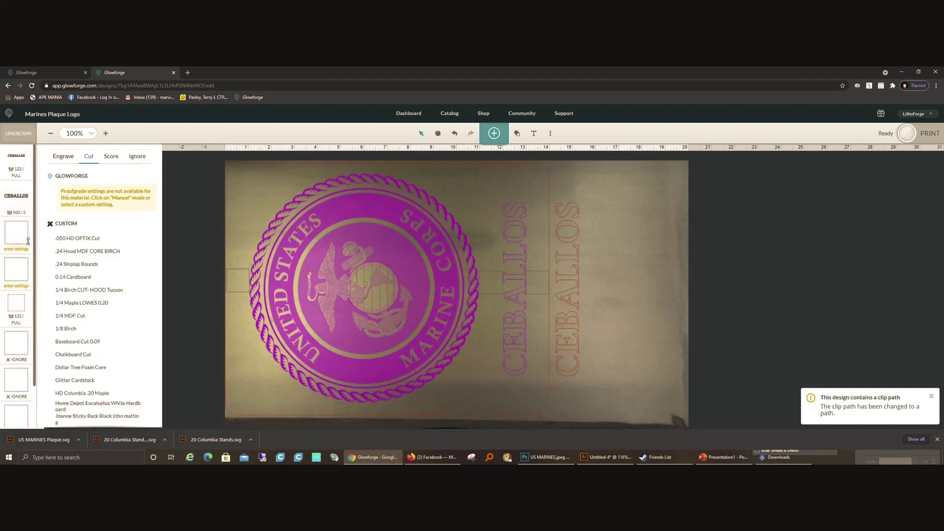
left_click(137, 157)
left_click(25, 280)
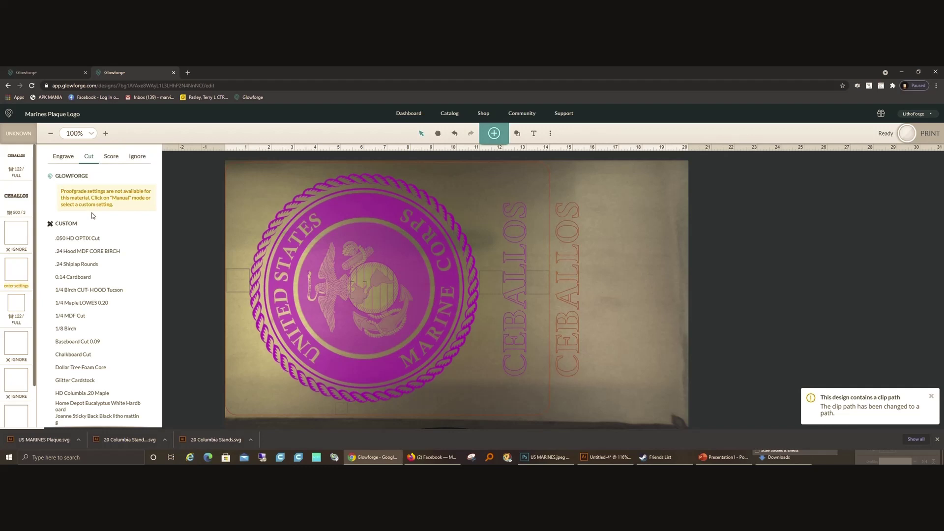
left_click(138, 156)
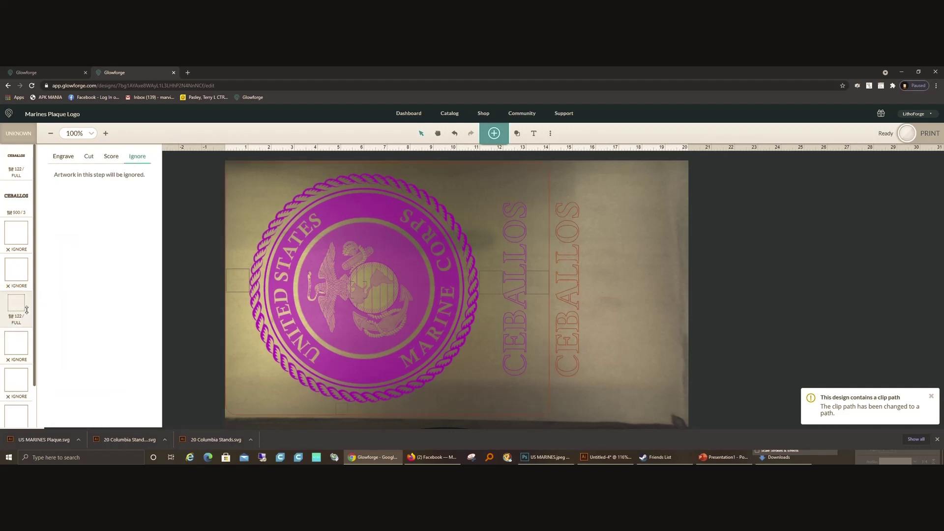
Step: Reorder the emblem engraving to directly after the scored surname, followed by the plaque outline cut, ahead of the ignored shapes
scroll(23, 313, "down", 1)
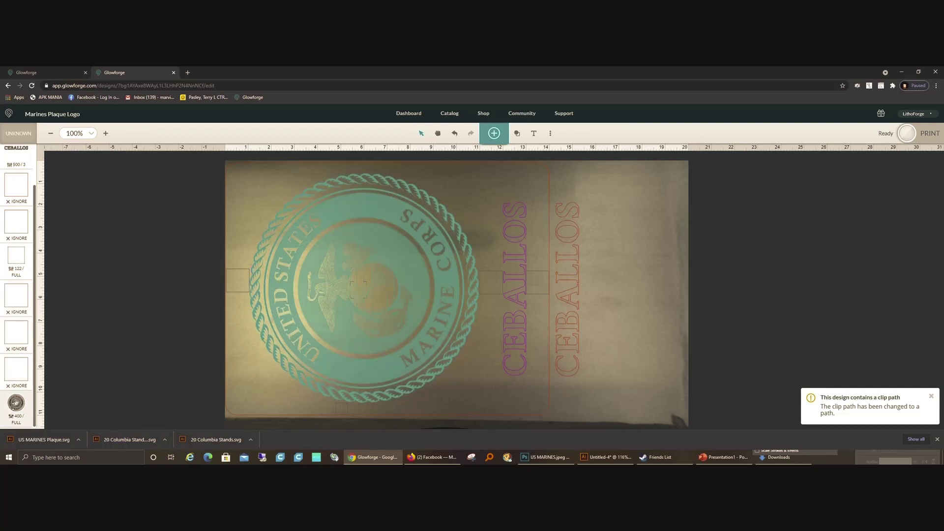
left_click_drag(14, 403, 12, 203)
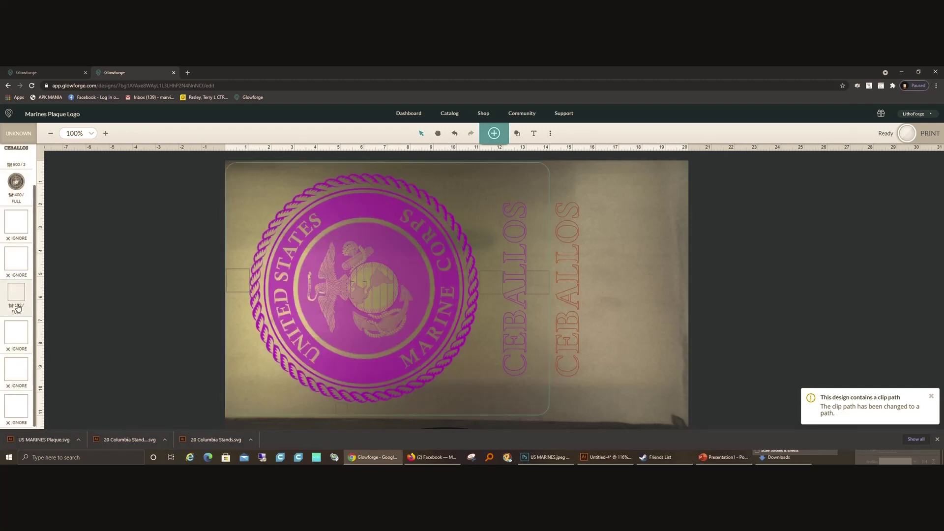
left_click_drag(14, 293, 16, 225)
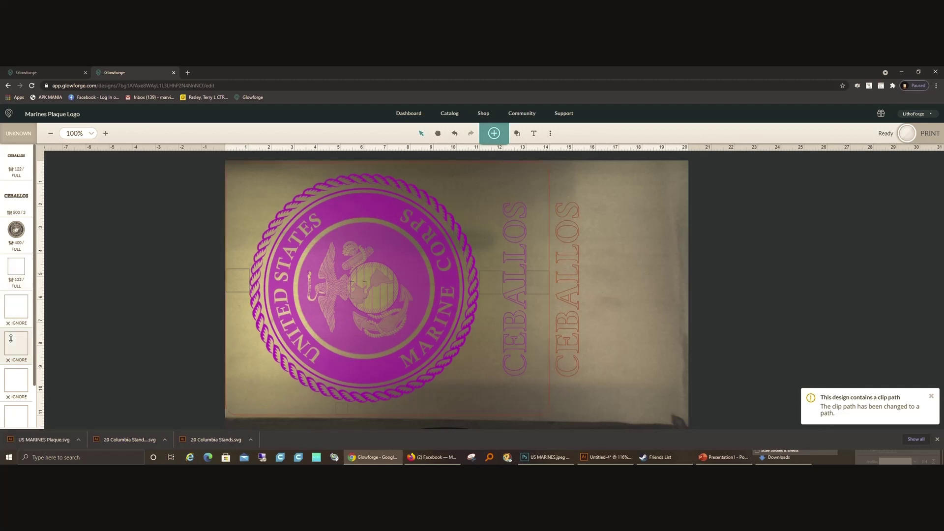
Step: Move the 0.5 in square below the emblem right to about X 5.768 in, keeping Y 10.718 in
scroll(11, 340, "down", 1)
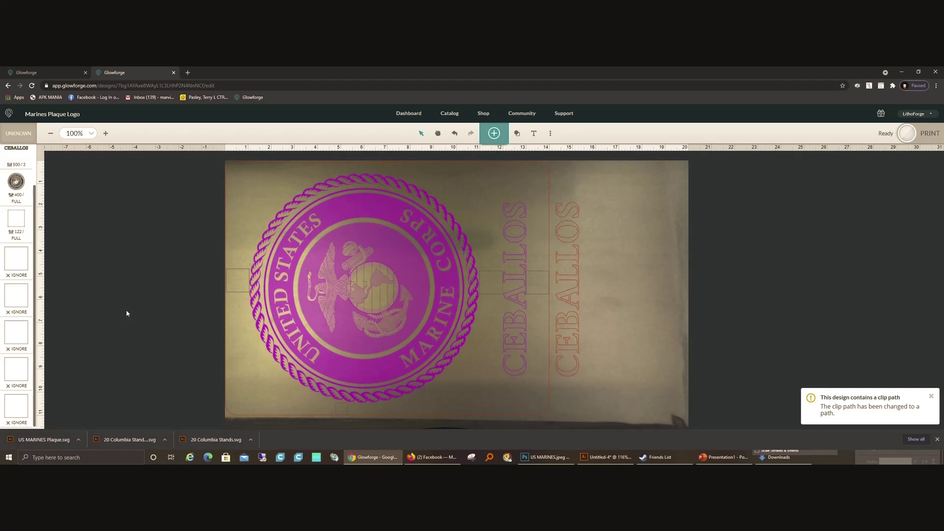
left_click(347, 413)
left_click_drag(347, 410, 348, 410)
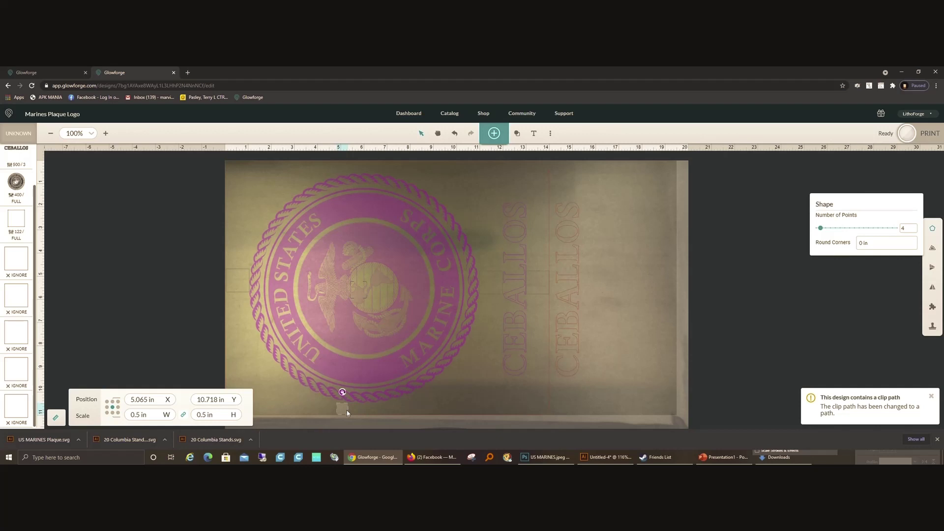
key("Right")
key("Right")
key("Right")
key("Right")
key("Right")
key("Right")
key("Right")
key("Delete")
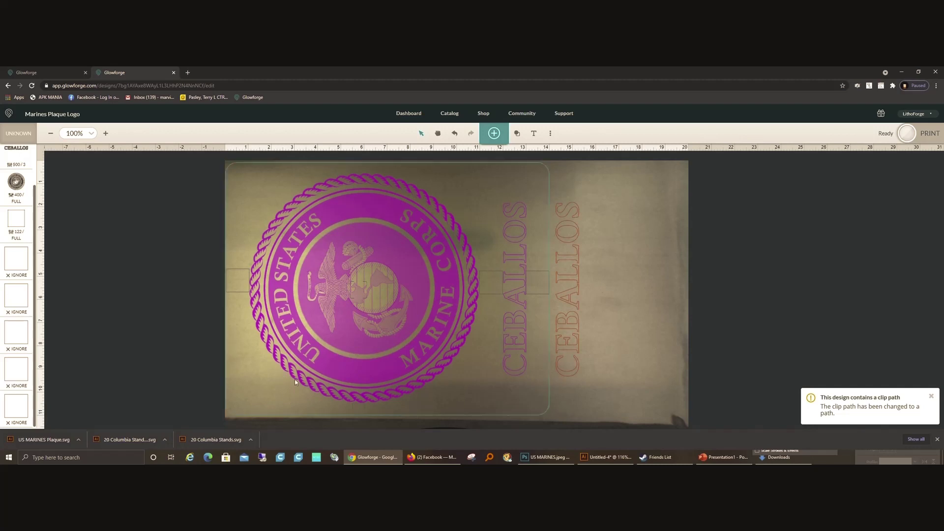
key("ctrl+z")
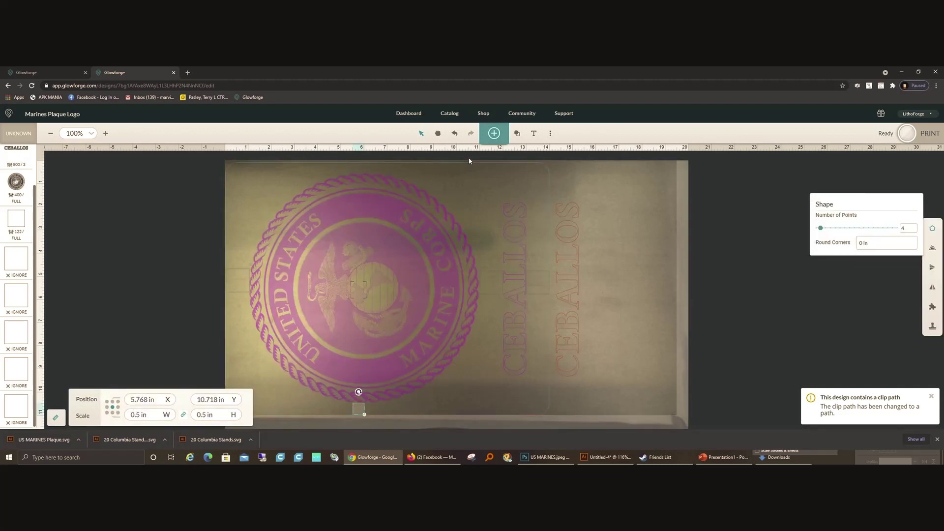
Step: Insert a 0.5 in square and place it above the emblem near its horizontal centre, by the upper edge of the plaque
left_click(517, 133)
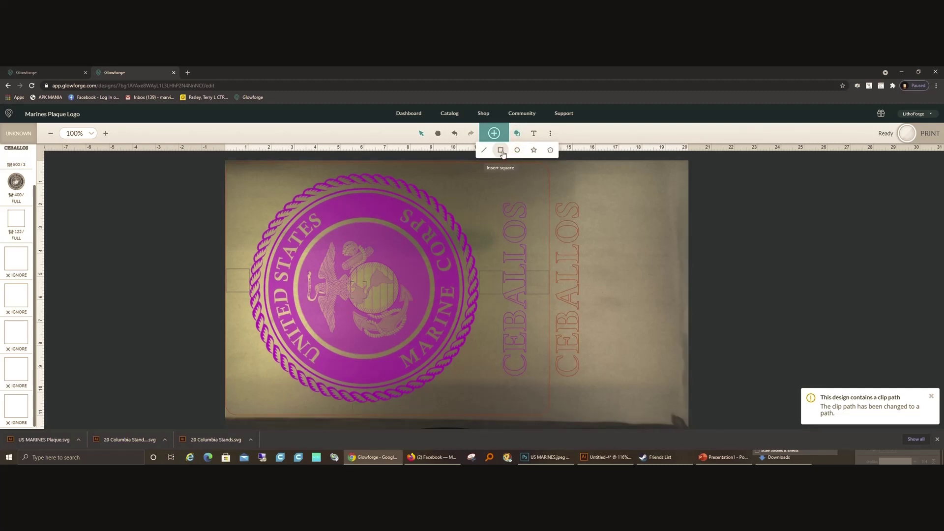
left_click(501, 150)
left_click(146, 414)
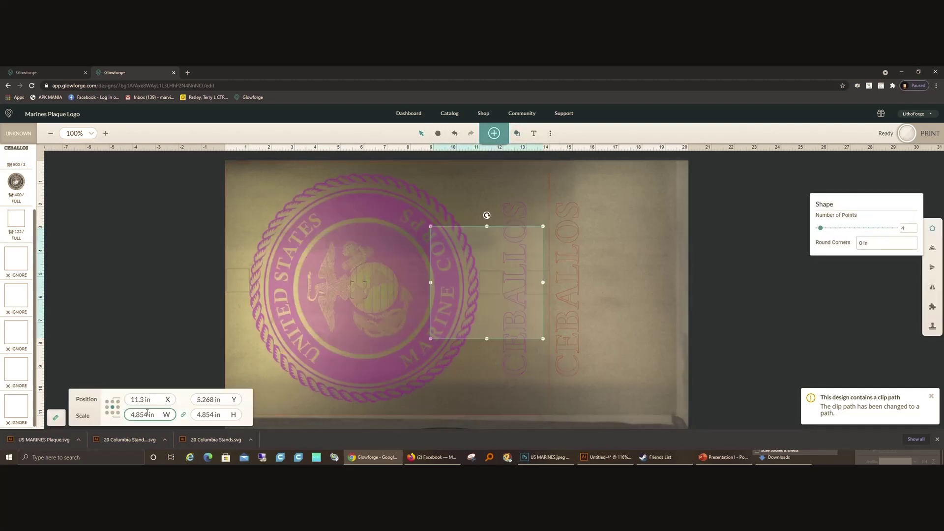
key("BackSpace")
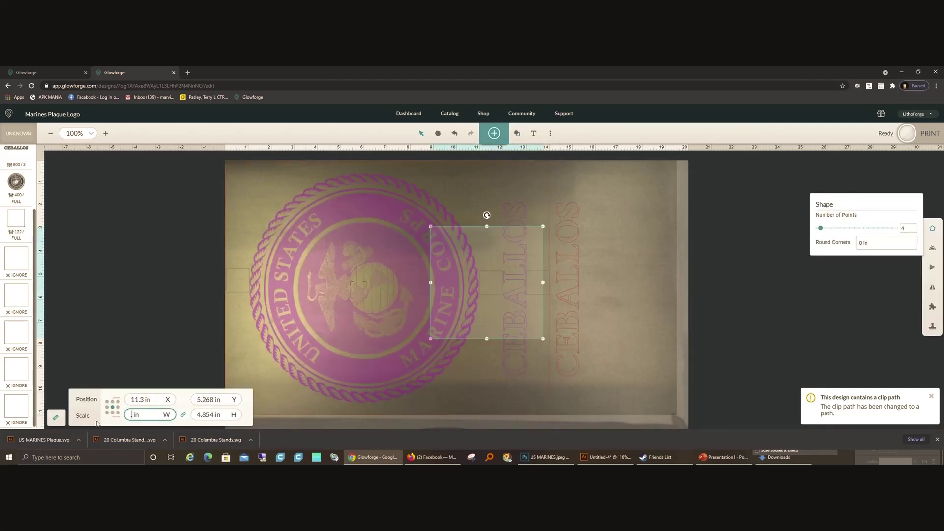
type(".5")
key("Return")
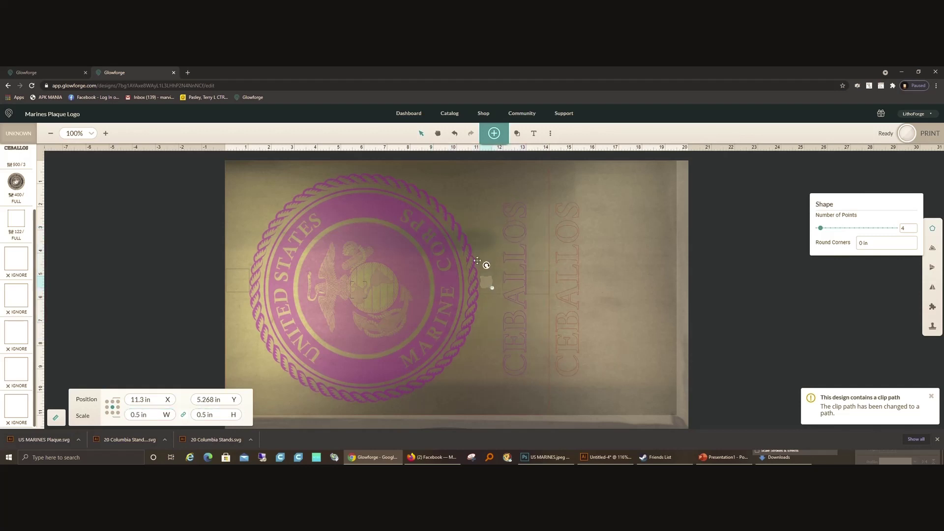
left_click_drag(486, 282, 369, 169)
left_click(159, 291)
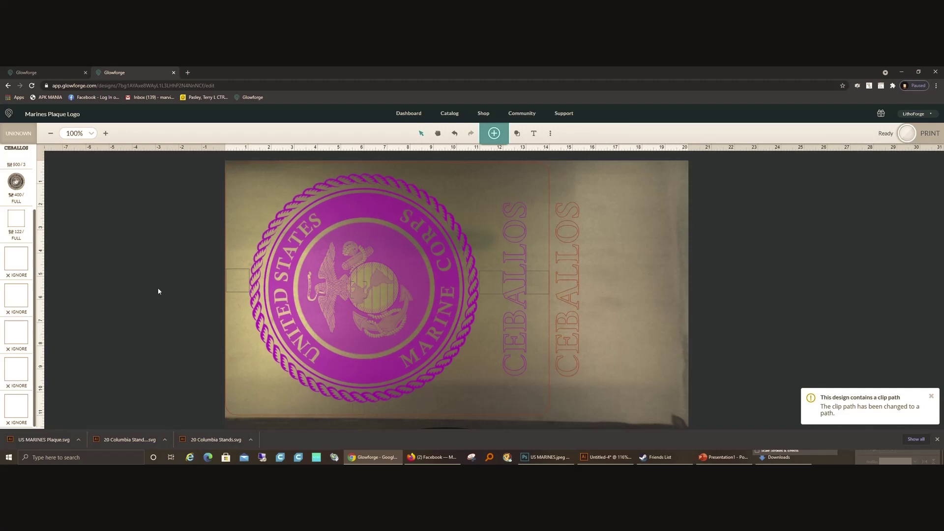
Step: Delete the 0.5 in square above the emblem at the plaque's upper edge and dismiss the clip path notice
left_click(367, 172)
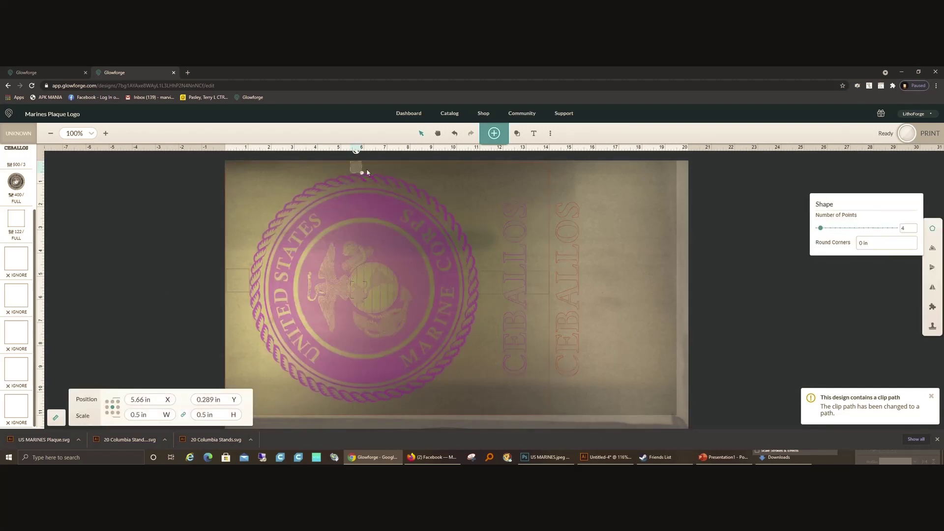
left_click_drag(368, 172, 367, 172)
key("Delete")
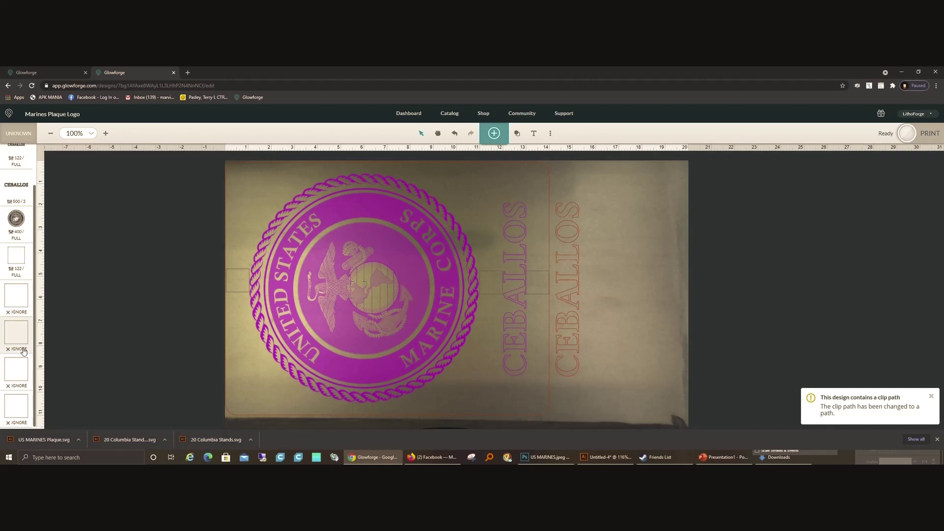
left_click(931, 397)
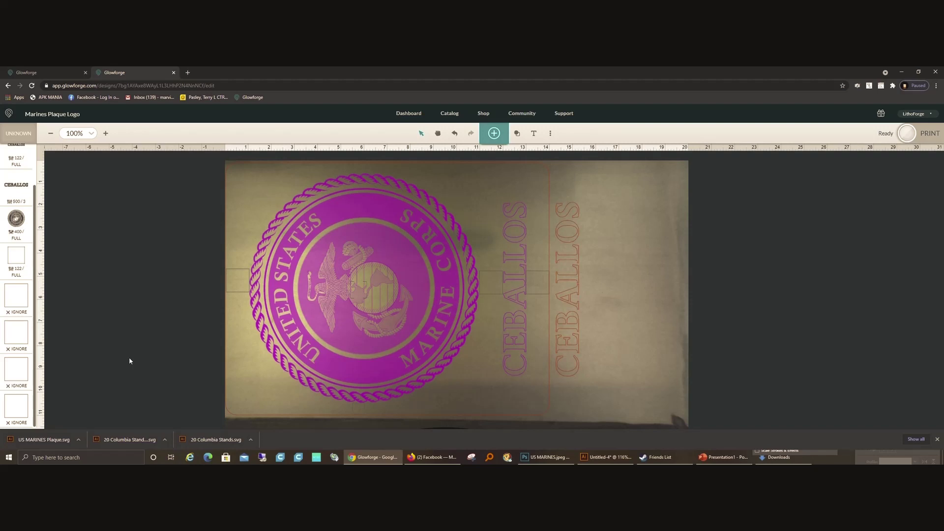
Step: Export the plaque design past the manual settings notice, show the exported SVG in its Downloads folder, and close the folder window
left_click(551, 133)
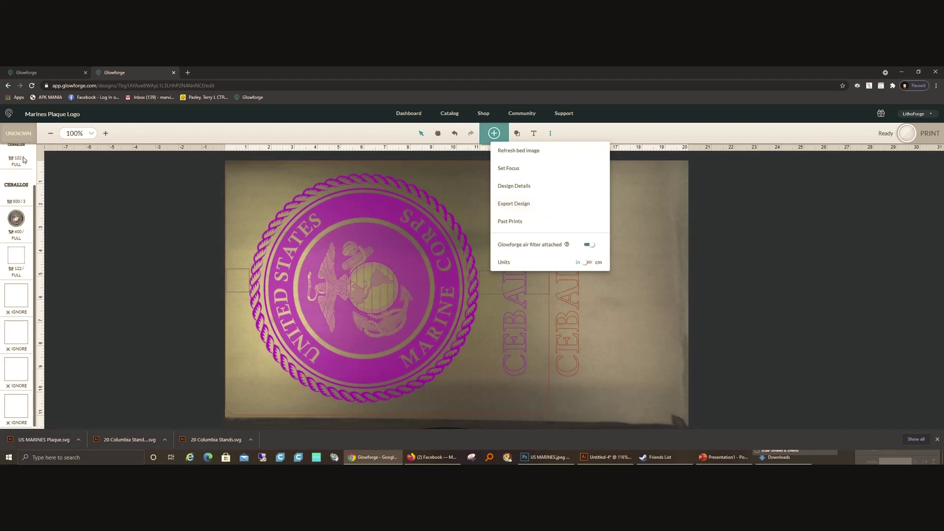
left_click(518, 204)
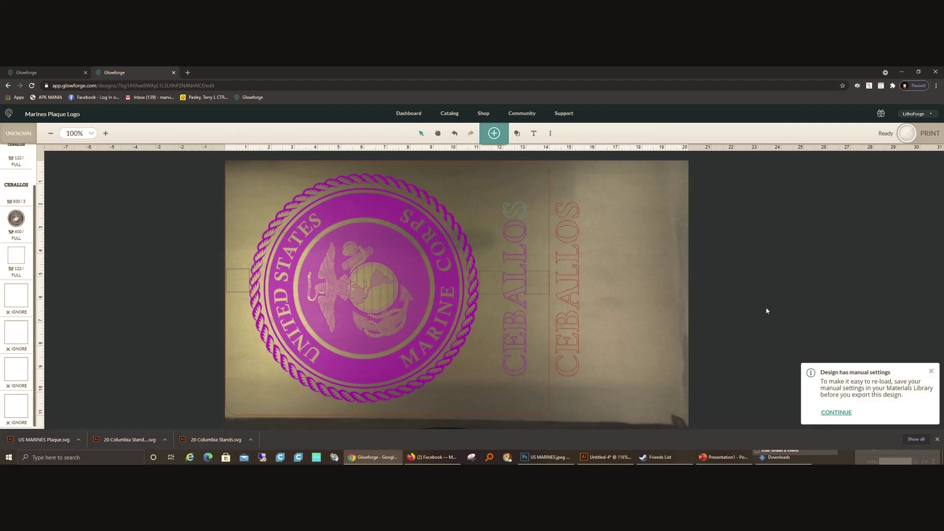
left_click(837, 413)
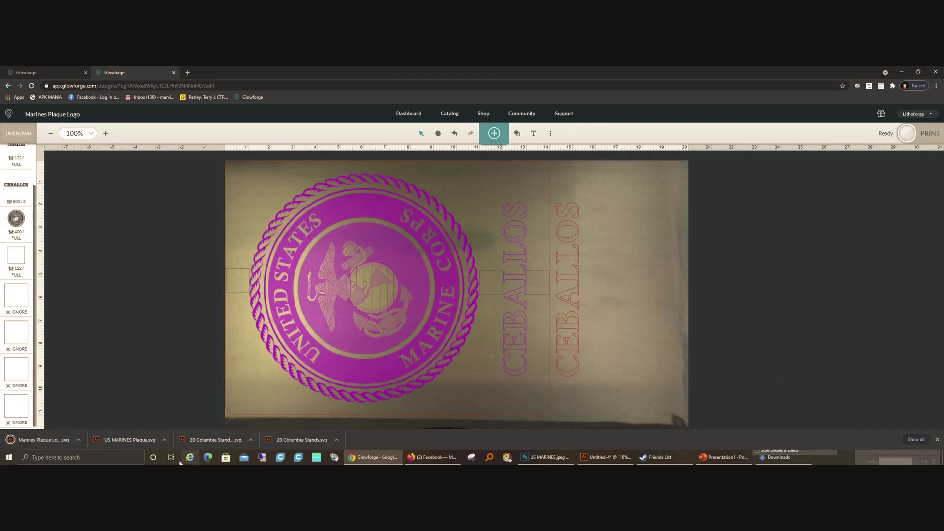
right_click(57, 445)
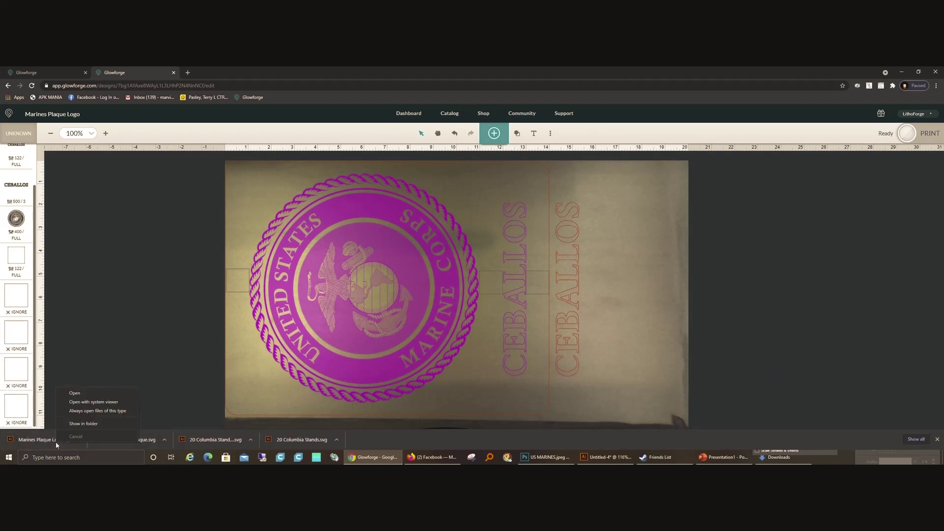
left_click(94, 423)
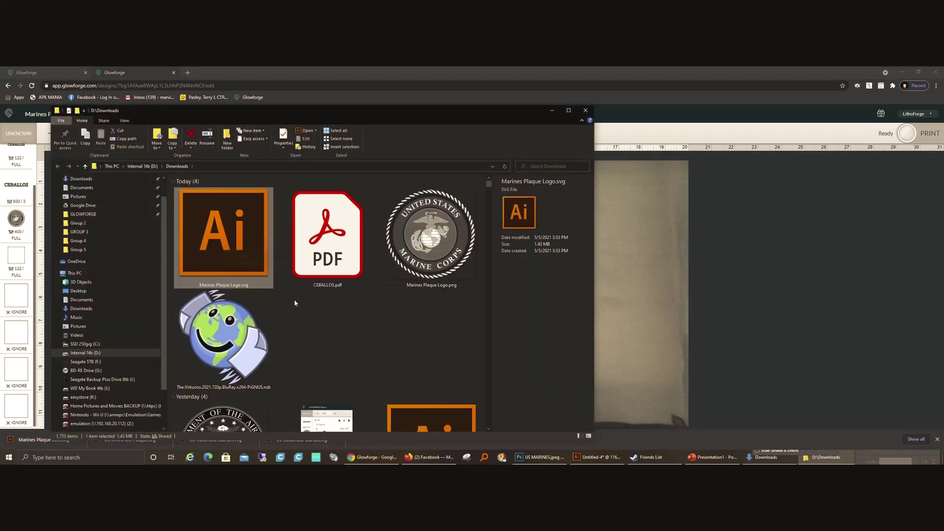
left_click(585, 111)
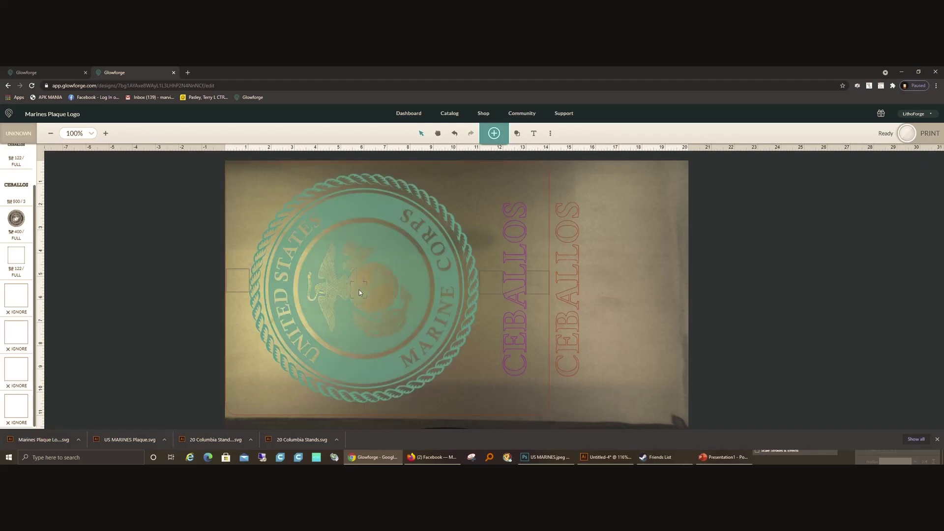
Step: Send the plaque design to print and review the order of operations while it prepares
left_click(908, 134)
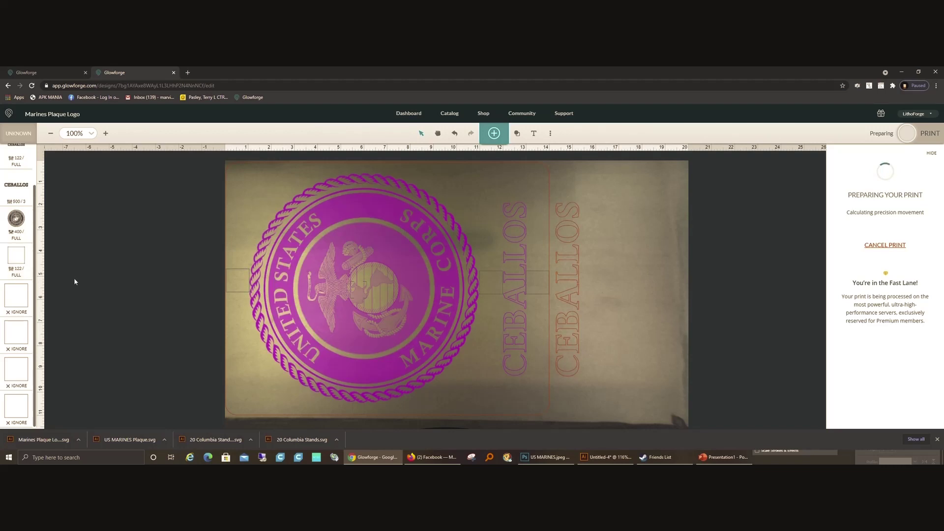
scroll(74, 282, "up", 2)
scroll(74, 282, "down", 1)
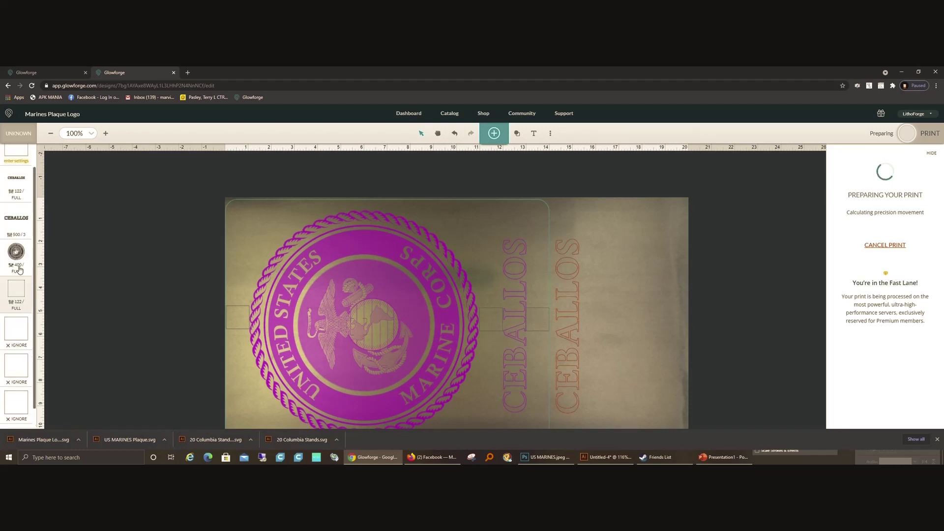
scroll(12, 315, "up", 1)
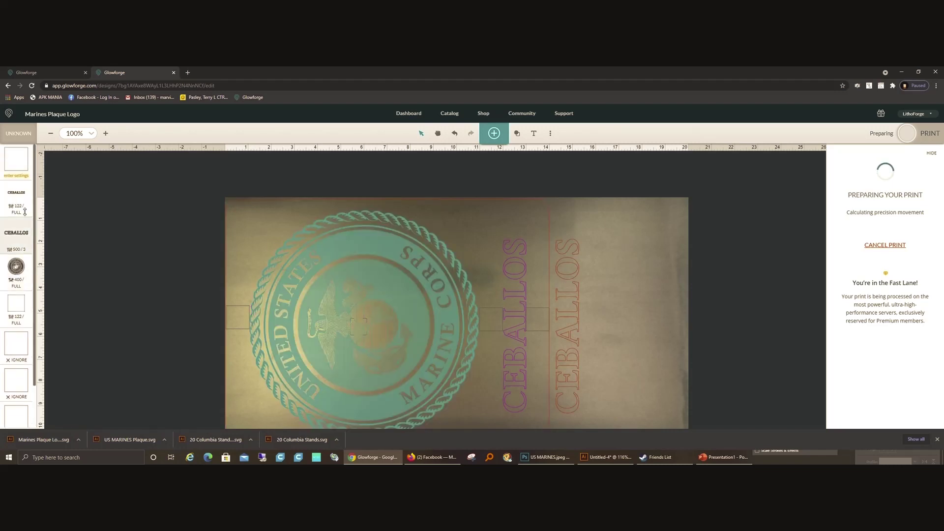
Step: Give the first ignored shape after the plaque outline a manual cut with speed 455 and precision power 26
left_click(6, 339)
left_click(88, 158)
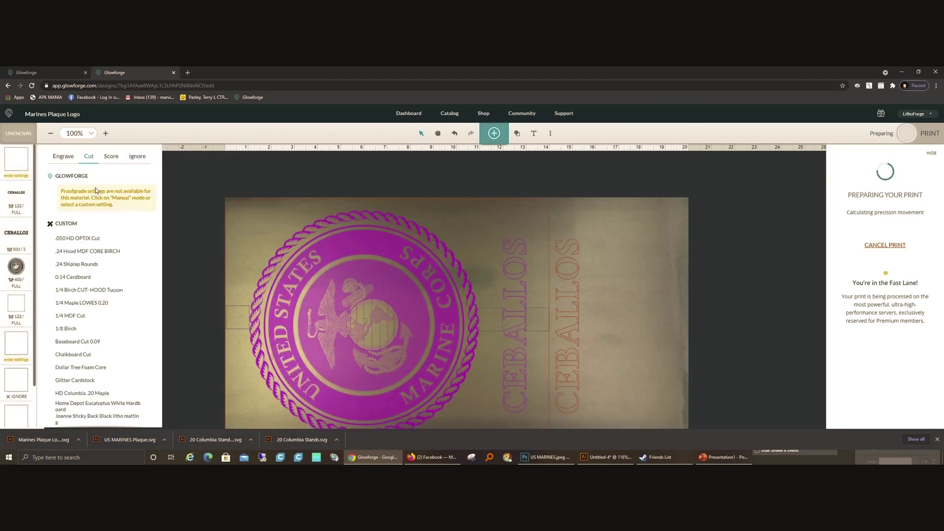
scroll(96, 192, "down", 3)
left_click(71, 419)
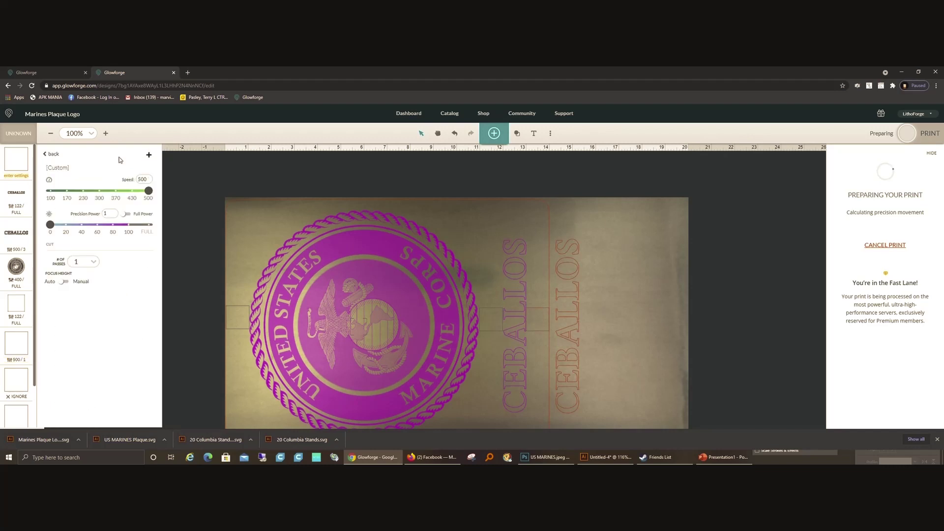
double_click(144, 180)
type("455")
key("Tab")
key("BackSpace")
type("26")
Step: Open the naming prompt for saving the manual cut as a custom setting, cancel it, and browse the saved cut presets
left_click(149, 156)
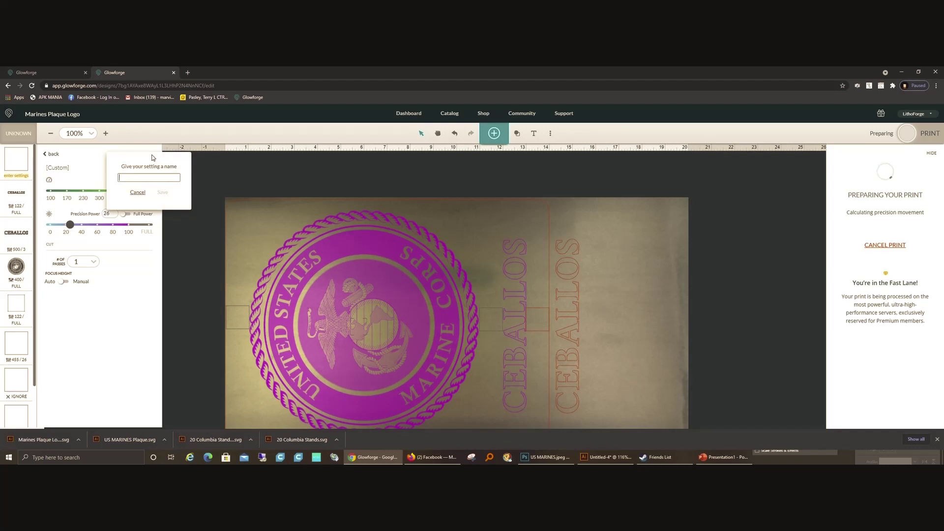
left_click(136, 193)
left_click(61, 154)
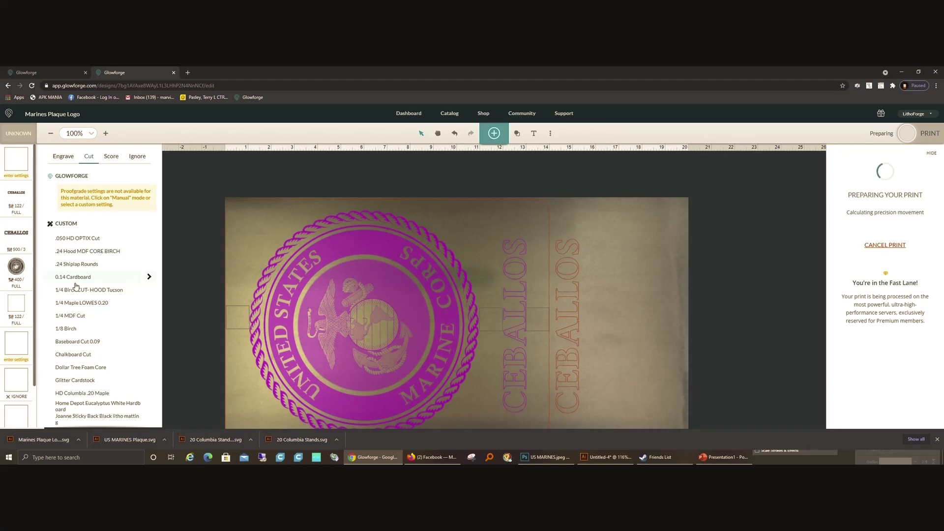
scroll(74, 280, "down", 2)
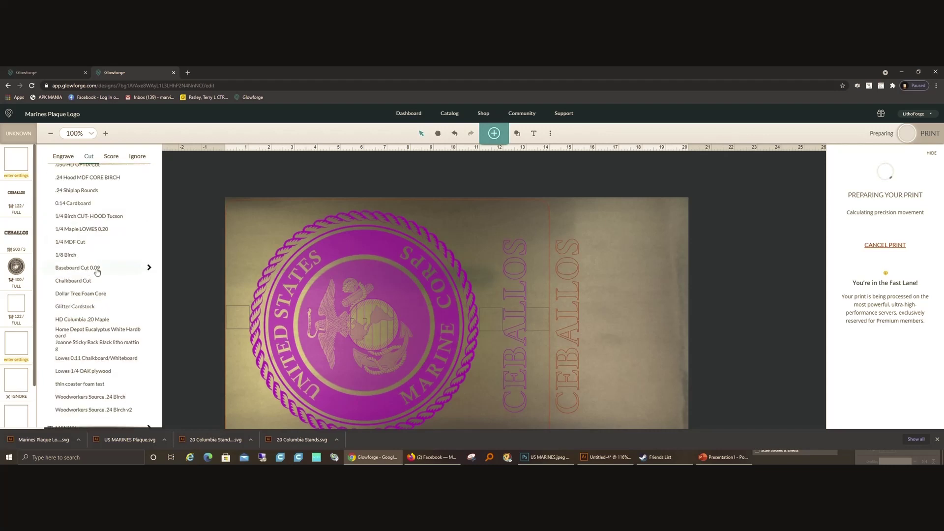
scroll(97, 272, "down", 1)
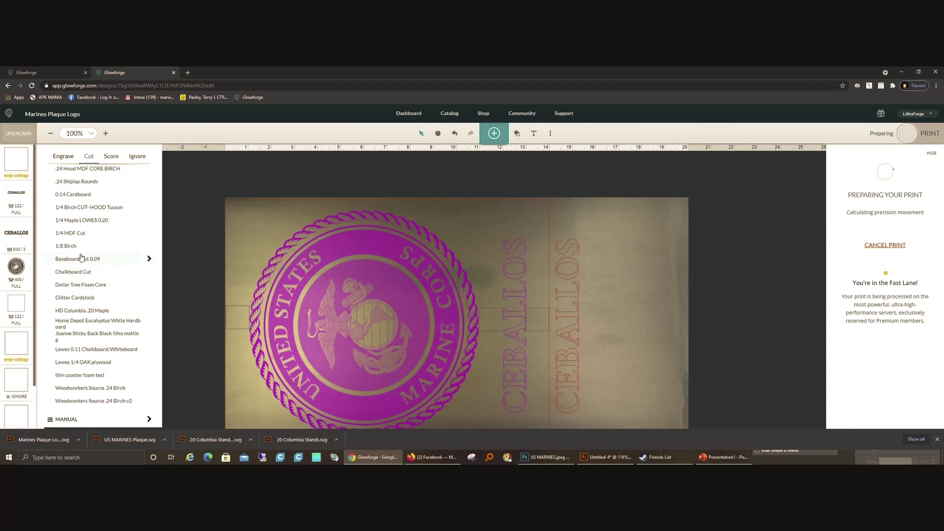
Step: Browse the saved engrave presets for the emblem and examine the settings stored in the 3D Engrave preset
left_click(17, 267)
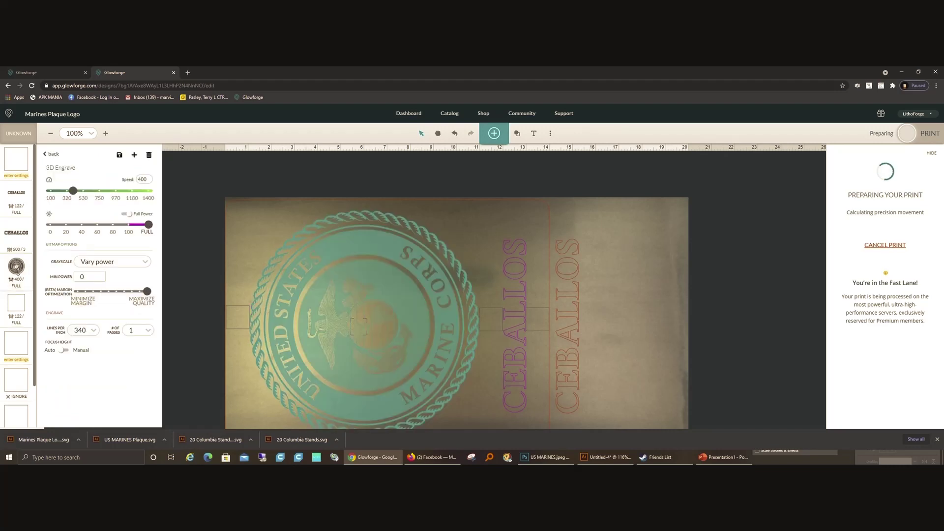
left_click(60, 167)
scroll(86, 233, "down", 3)
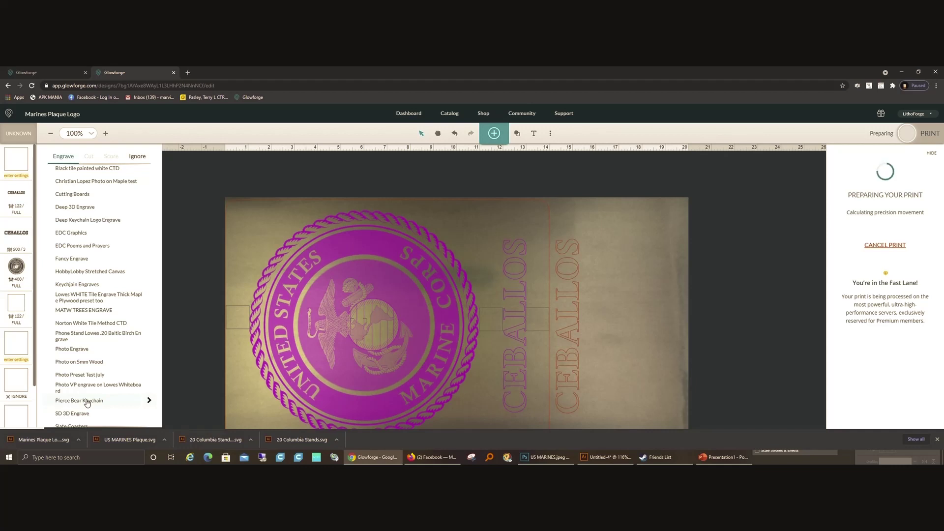
scroll(61, 238, "up", 3)
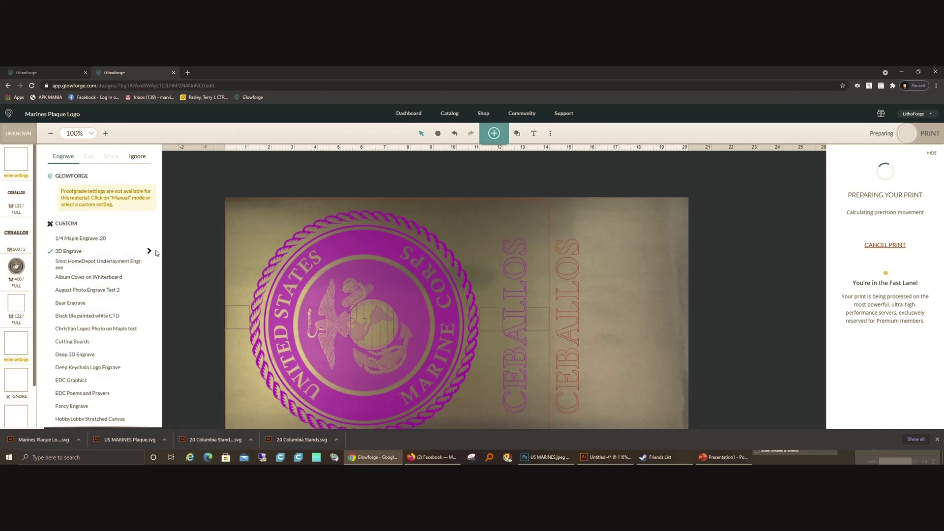
left_click(149, 252)
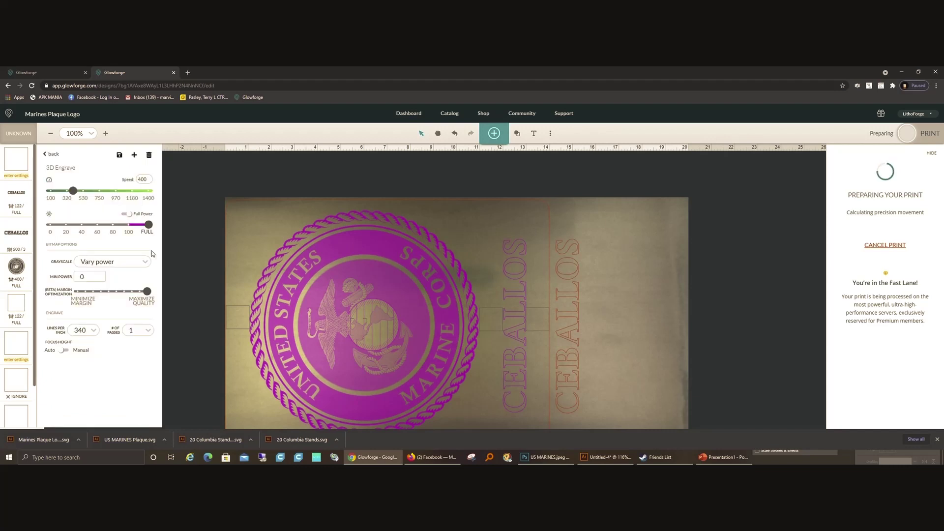
left_click(187, 256)
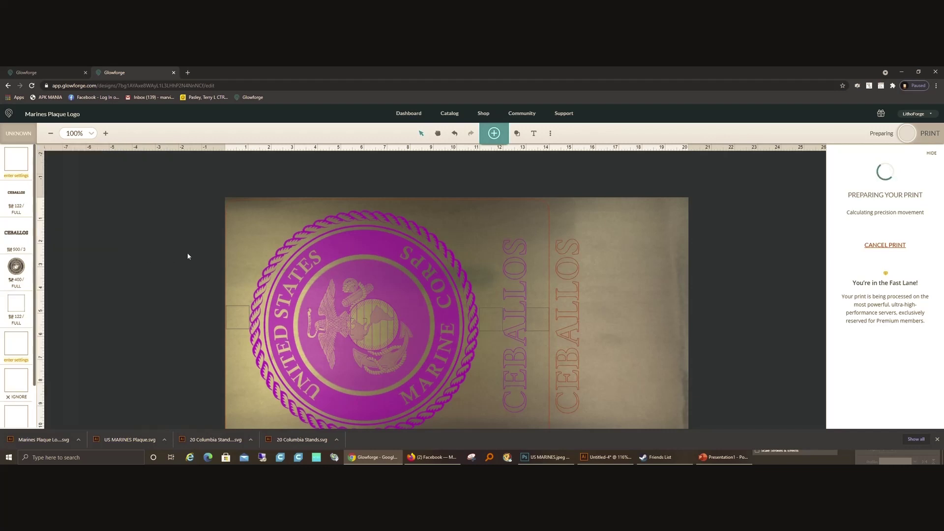
scroll(187, 256, "down", 1)
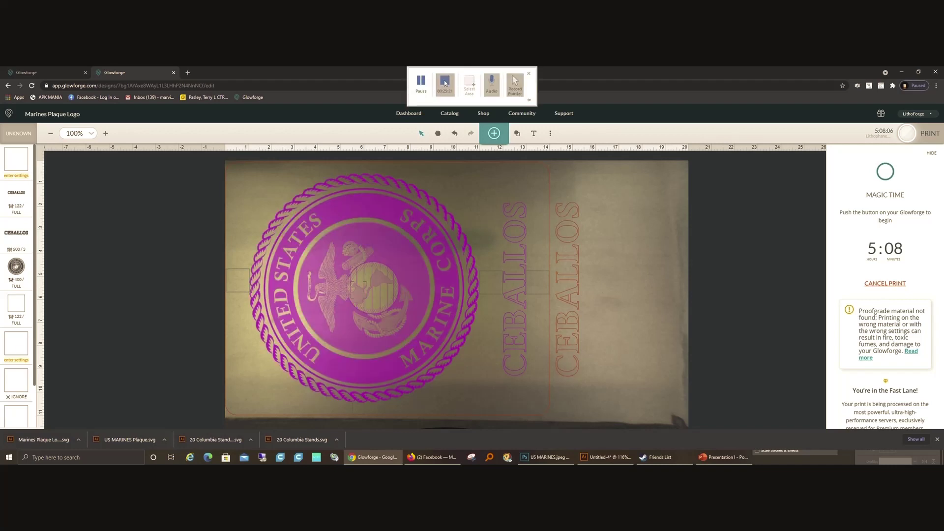
left_click(445, 82)
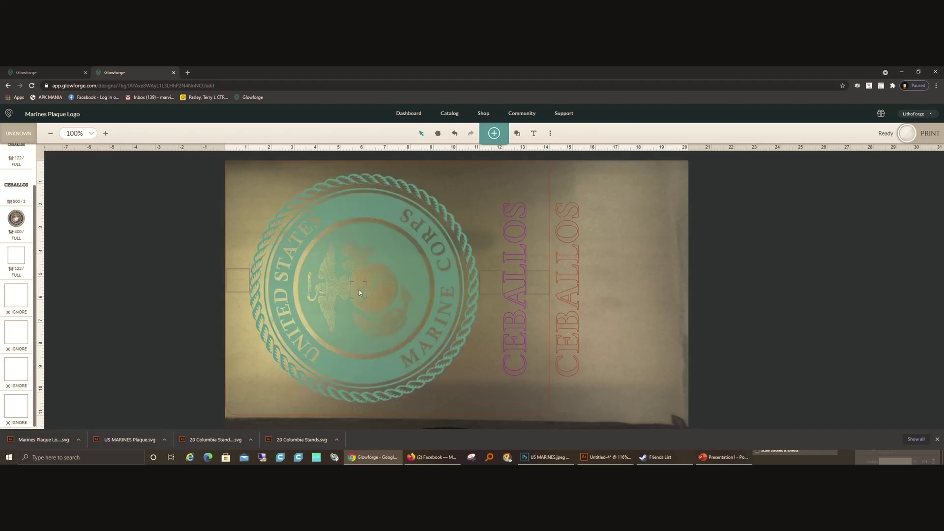
Step: Send the plaque design to print and check the order of its operations during preparation
left_click(908, 139)
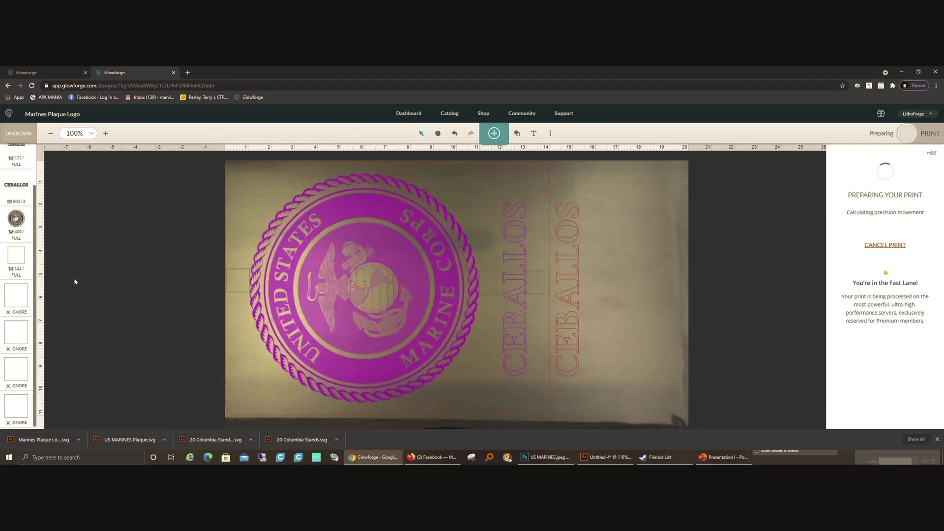
scroll(75, 282, "up", 3)
scroll(75, 281, "down", 2)
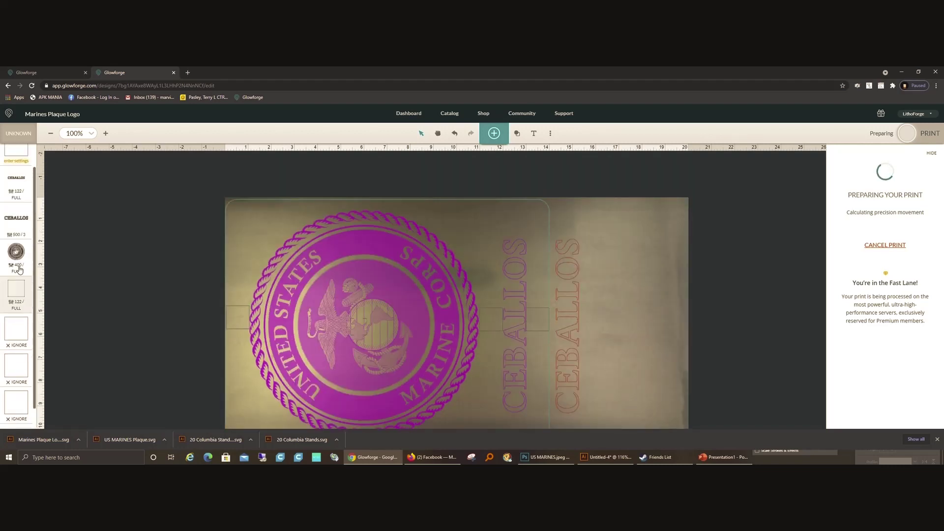
scroll(9, 320, "up", 1)
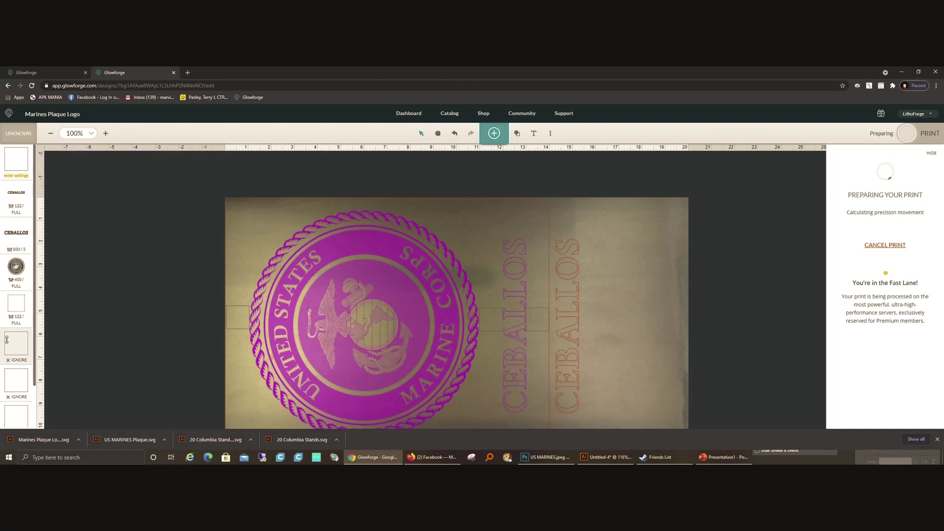
Step: Set the first ignored shape below the outline operation to a manual cut at speed 455 and precision power 26
left_click(6, 340)
left_click(88, 156)
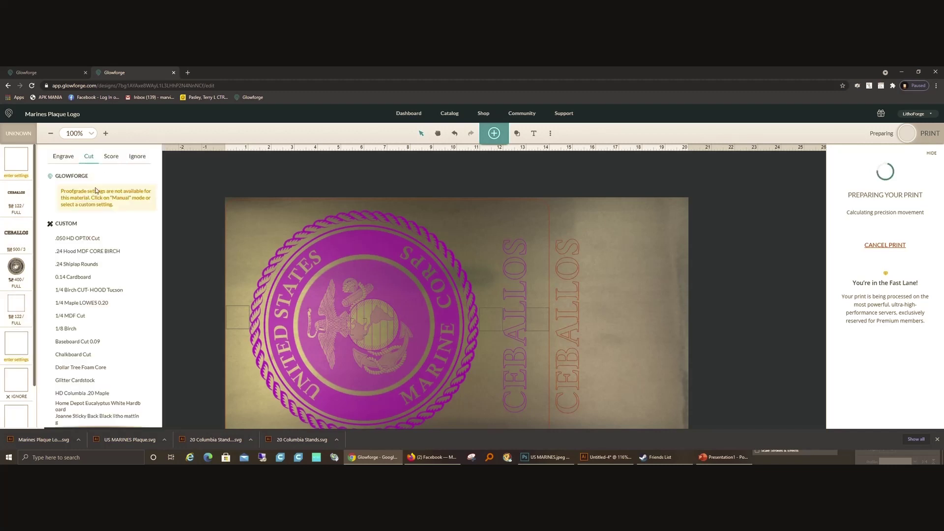
scroll(117, 261, "down", 5)
left_click(71, 418)
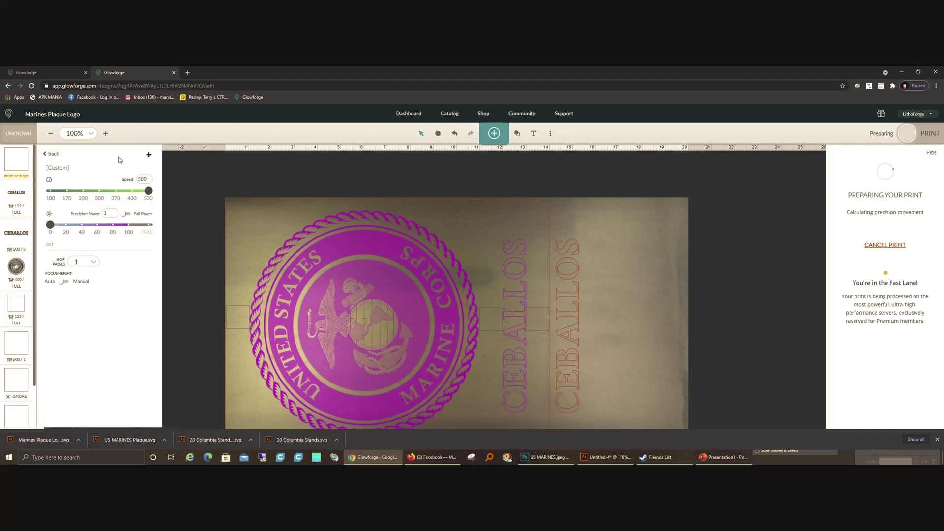
left_click(143, 180)
type("455")
key("Tab")
key("BackSpace")
type("26")
Step: Start saving the manual cut as a named custom setting, cancel the naming, and look through the saved cut presets
left_click(150, 156)
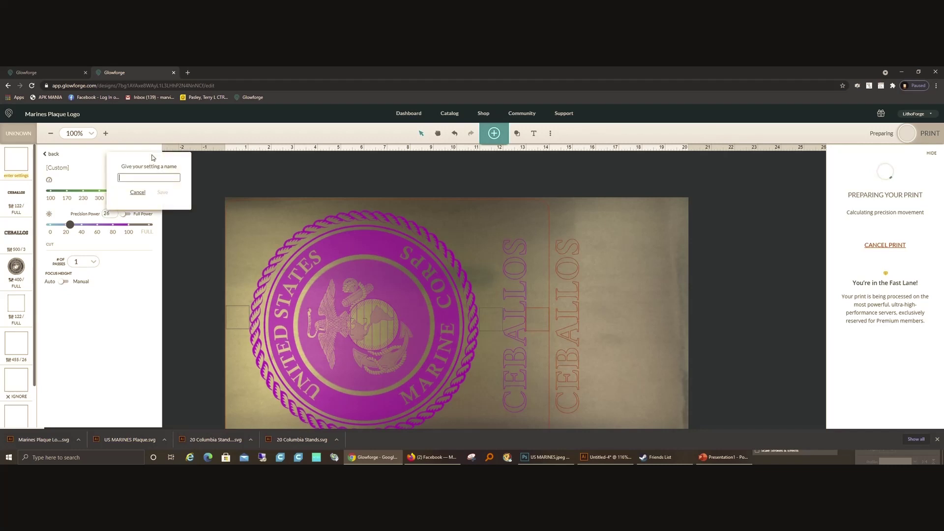
left_click(136, 192)
left_click(58, 155)
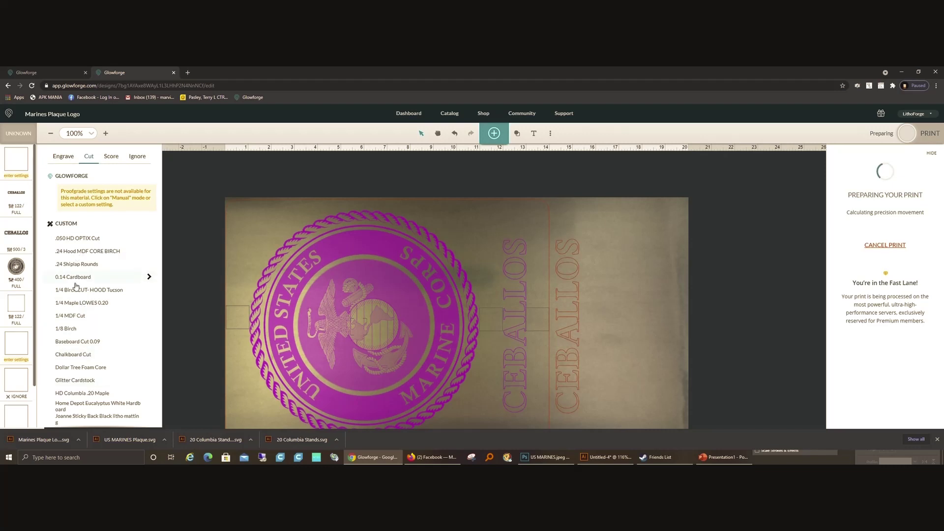
scroll(76, 285, "down", 2)
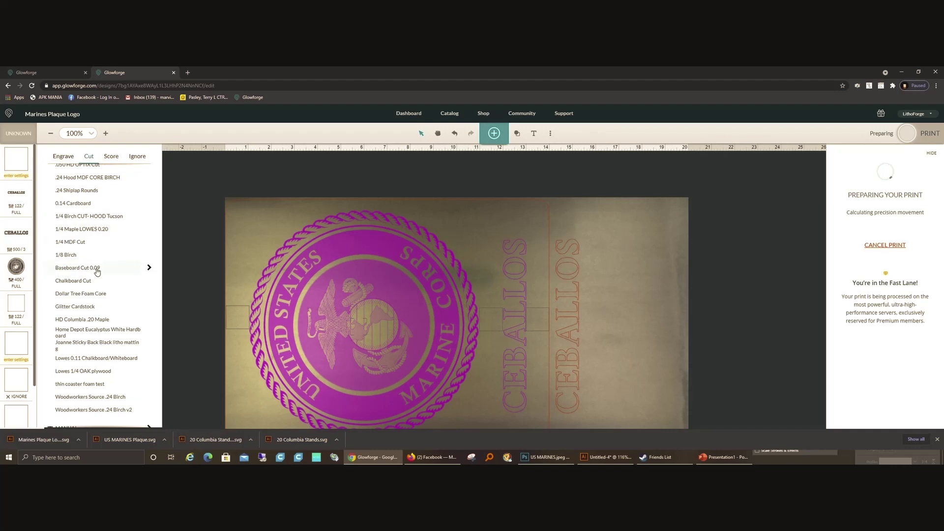
scroll(97, 271, "down", 1)
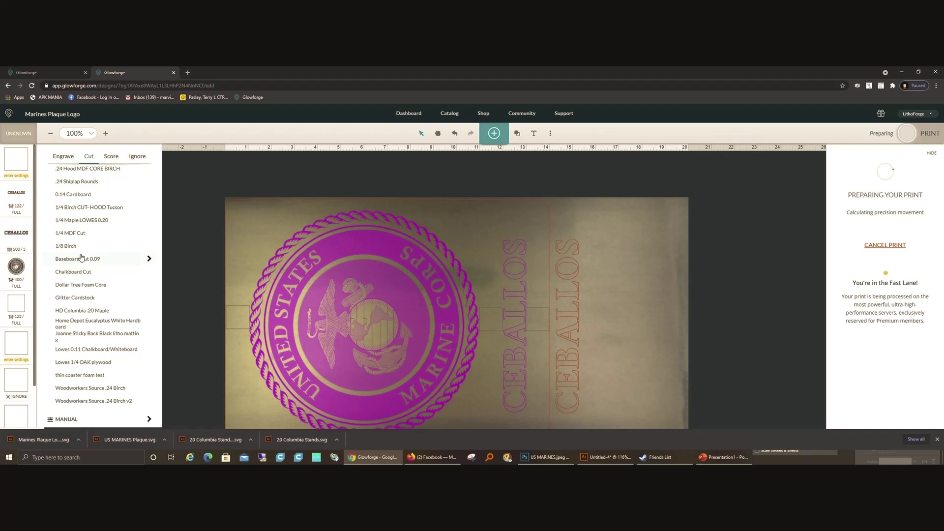
Step: Look through the emblem's saved engrave presets and inspect the speed, power and grayscale options of 3D Engrave
left_click(16, 266)
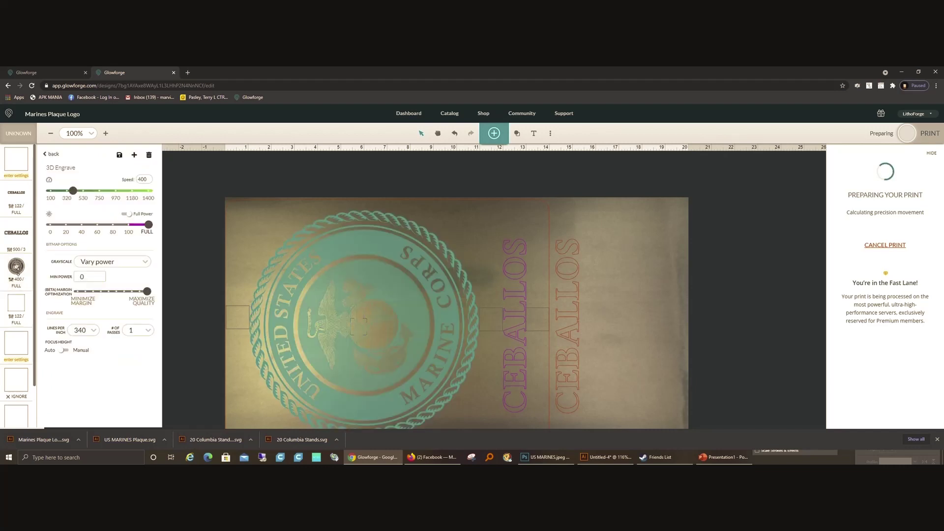
left_click(53, 155)
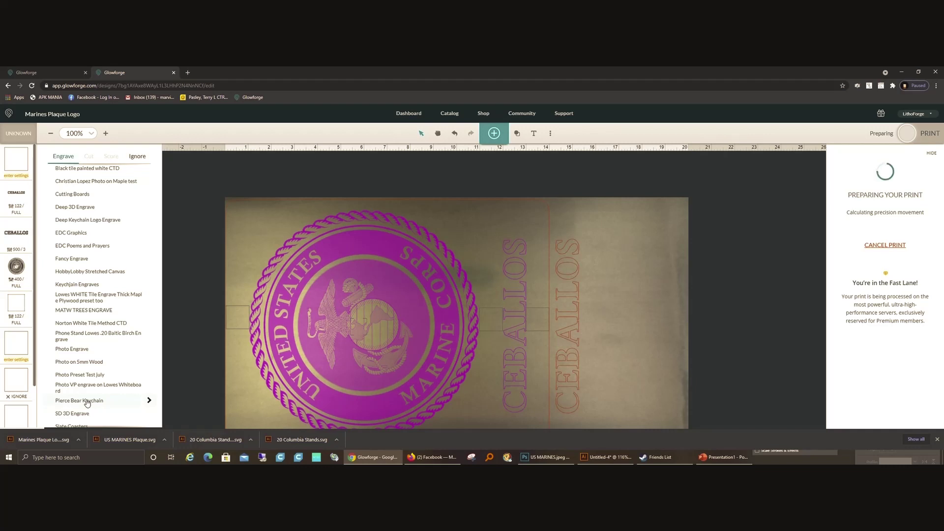
scroll(63, 239, "up", 3)
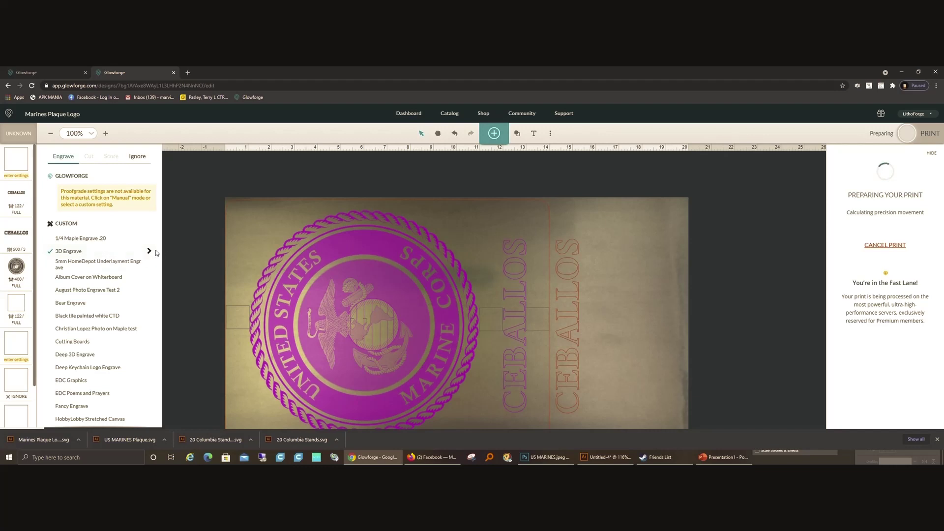
left_click(150, 252)
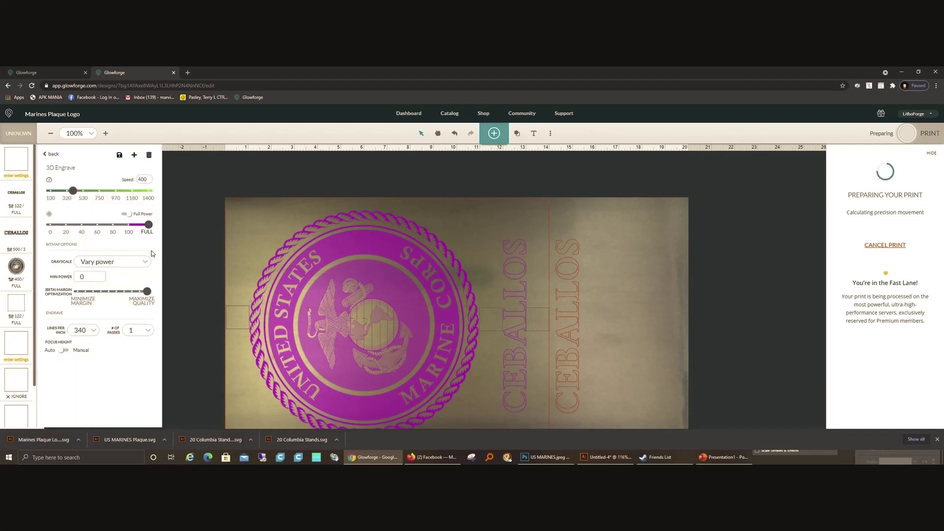
left_click(188, 257)
scroll(188, 256, "down", 1)
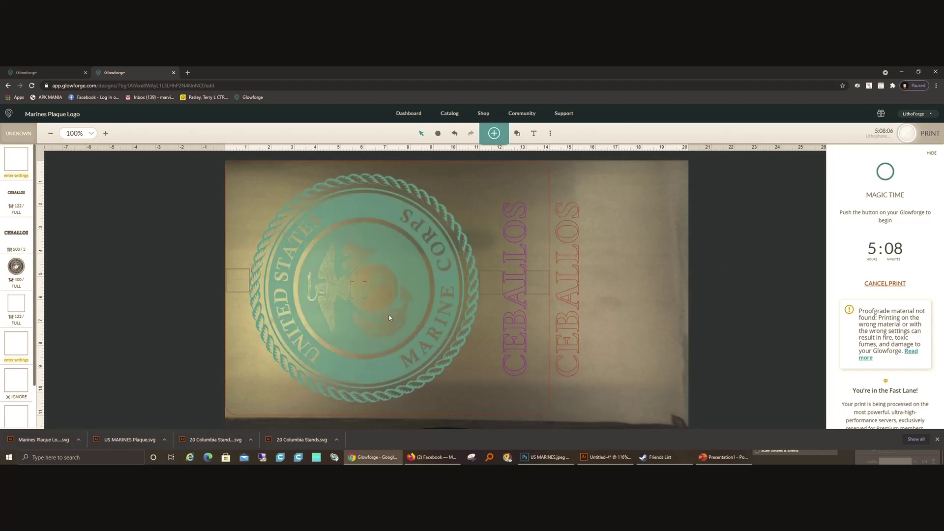
mouse_move(456, 68)
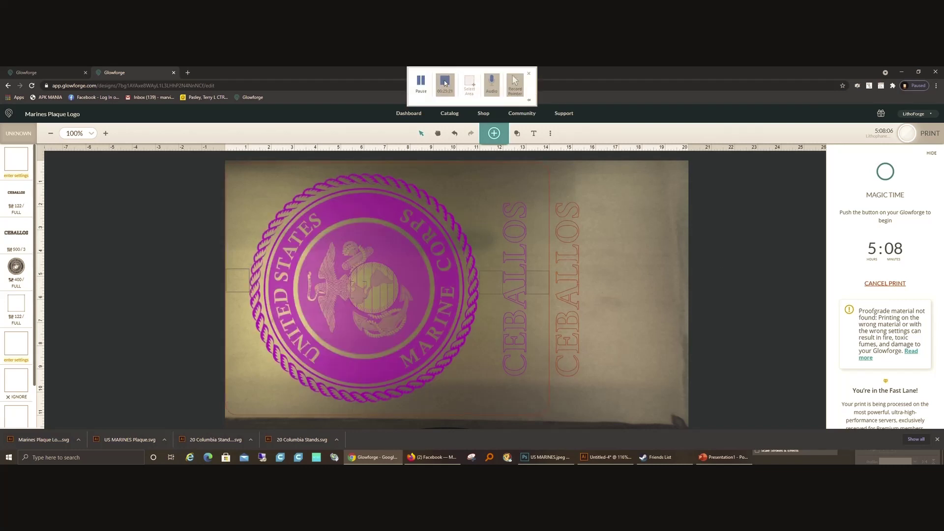